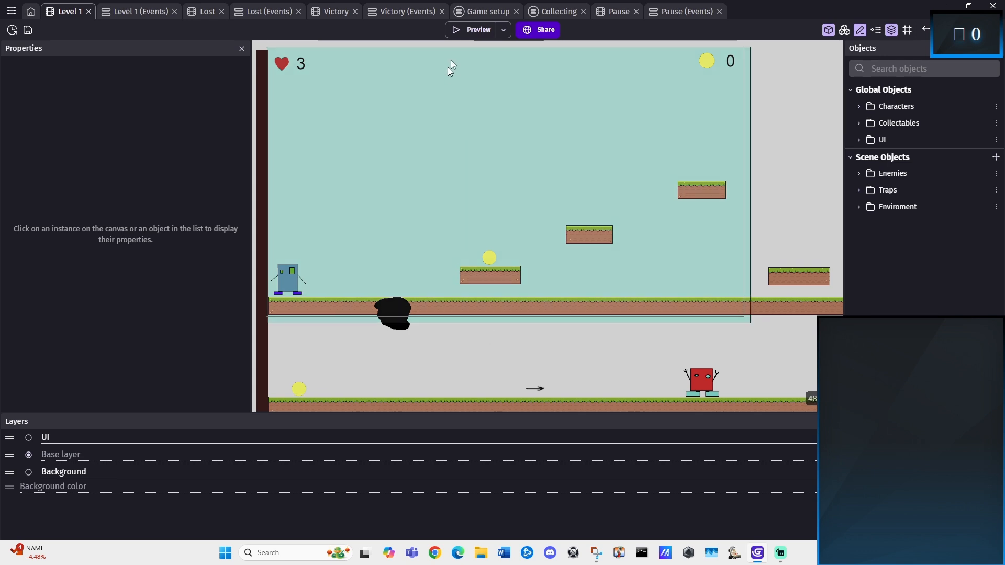
- Run a preview of Level 1 to check how the game starts, and close the preview window
left_click(476, 30)
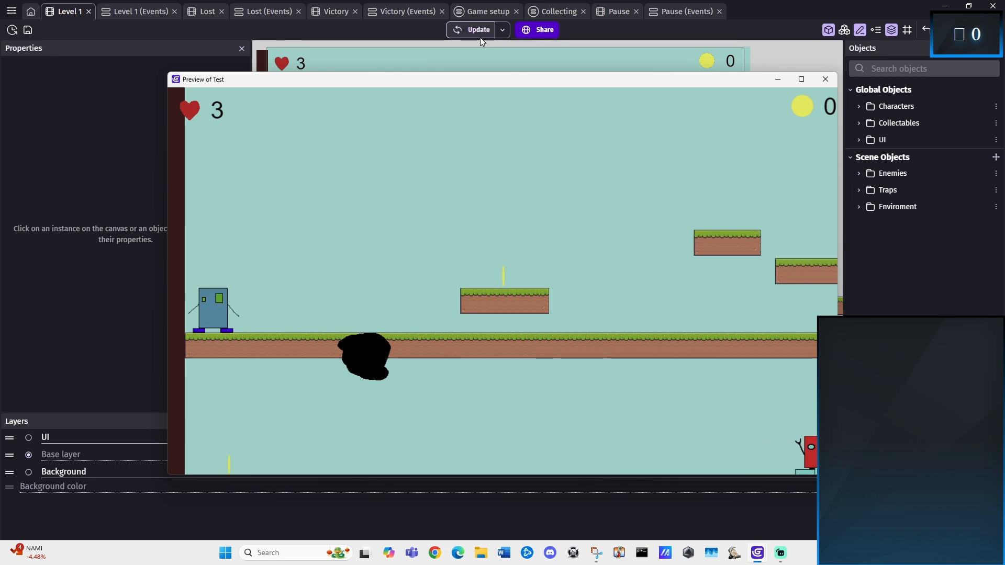
left_click(826, 79)
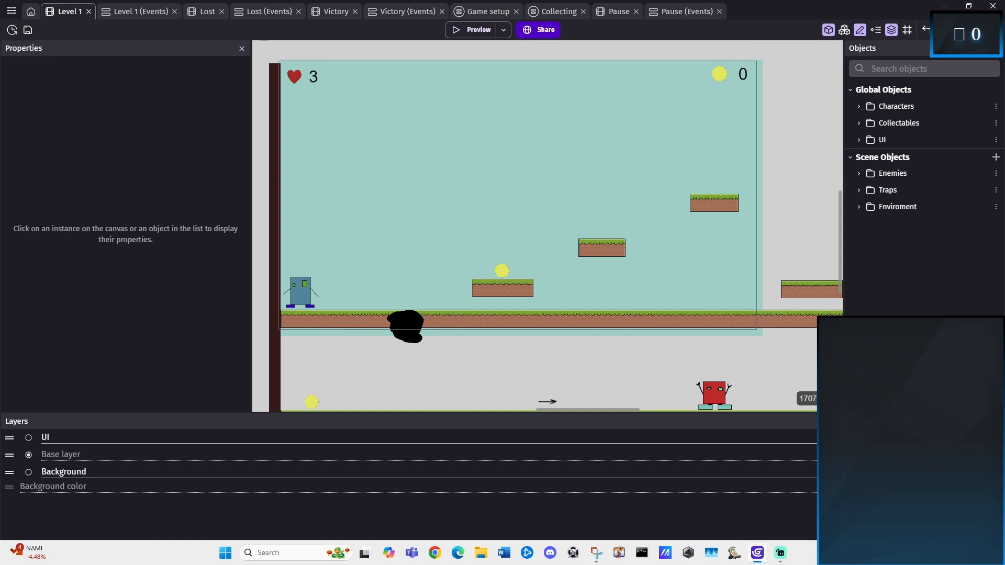
- Create a text object named Controls reading "Use the Arrow keys to move and the SPACE key to jump" and place it above the main character
left_click(995, 157)
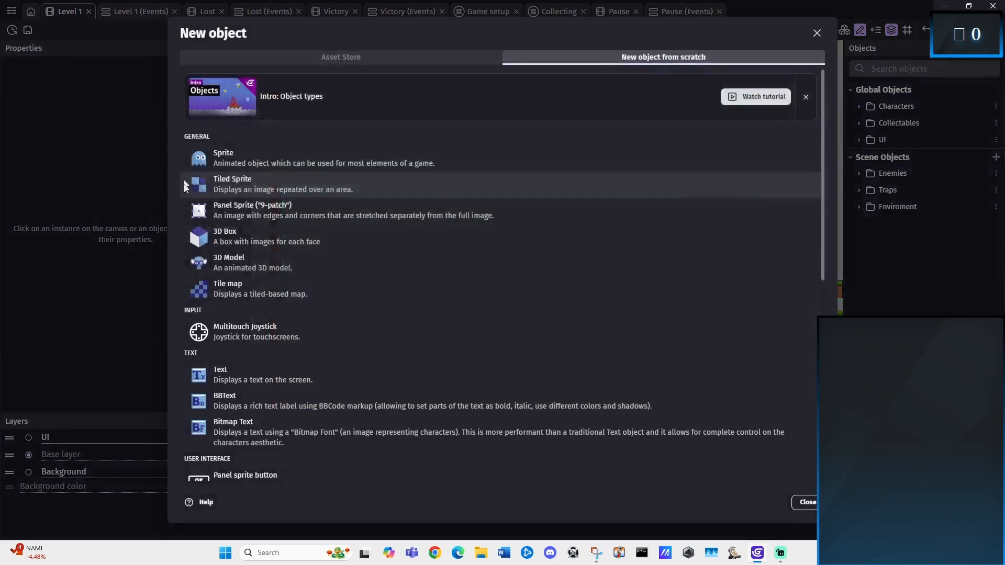
left_click(236, 363)
key("ctrl+a")
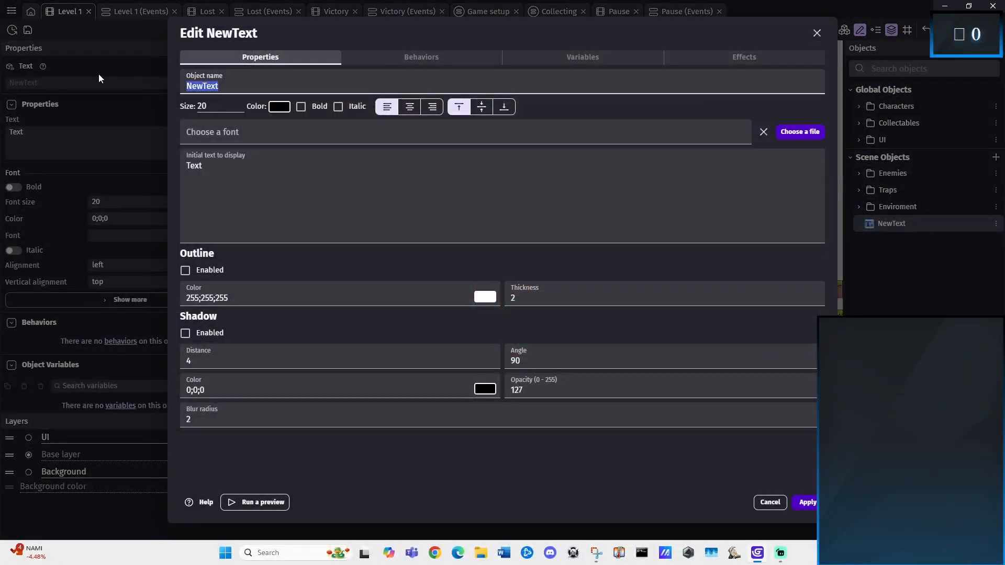
type("Controls")
double_click(180, 168)
type("U")
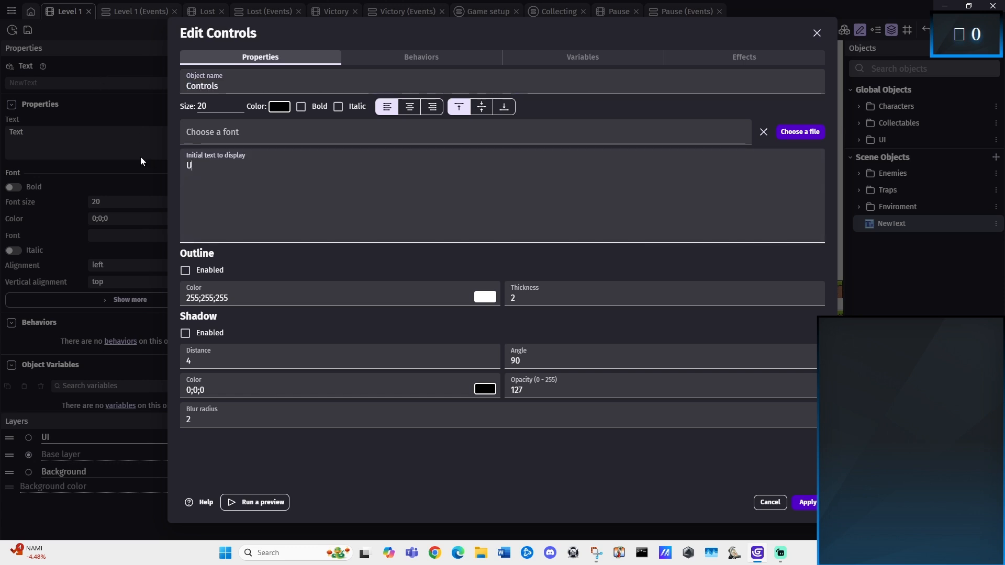
type("se the Arrow keys to move and th")
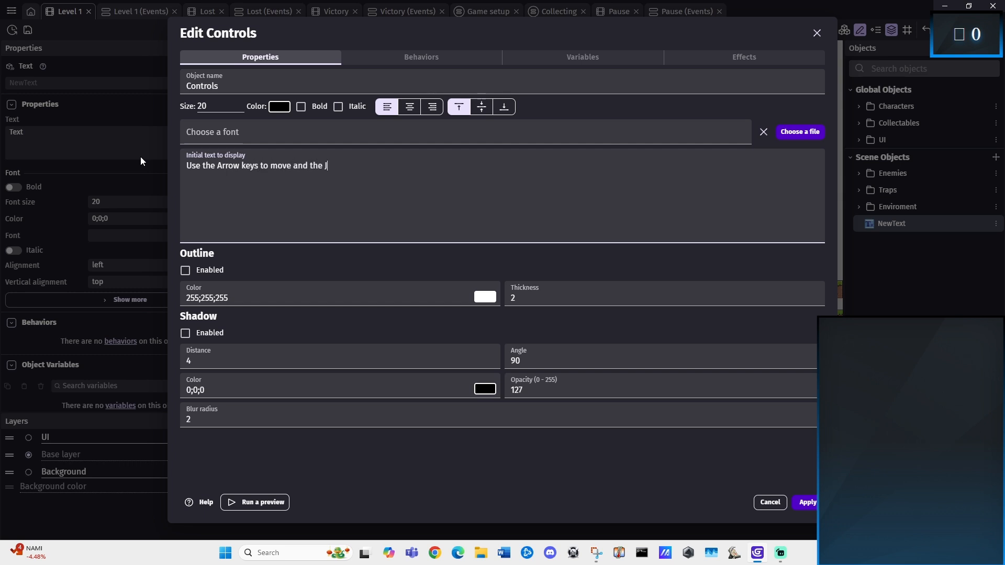
type("e SPACE key to jump")
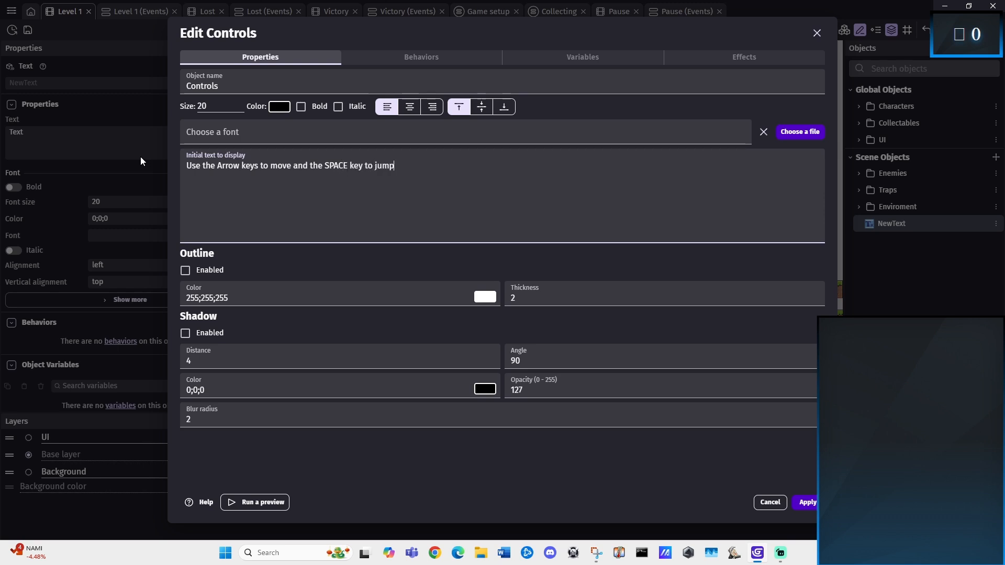
left_click(806, 501)
left_click_drag(884, 228, 354, 246)
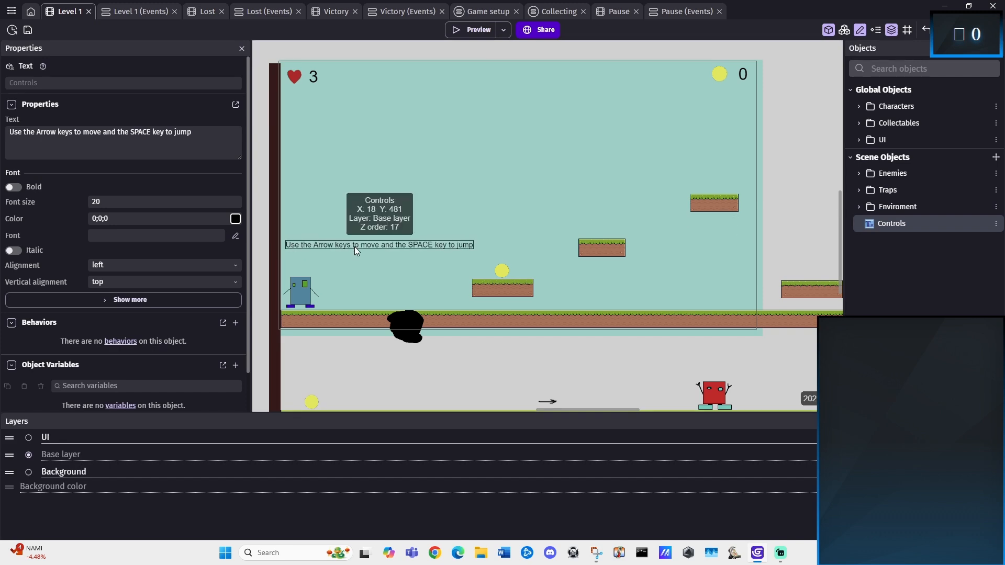
- Split the Controls text into two centre-aligned lines before "and", and reposition it above the character at about X 24, Y 468
double_click(353, 246)
left_click(296, 170)
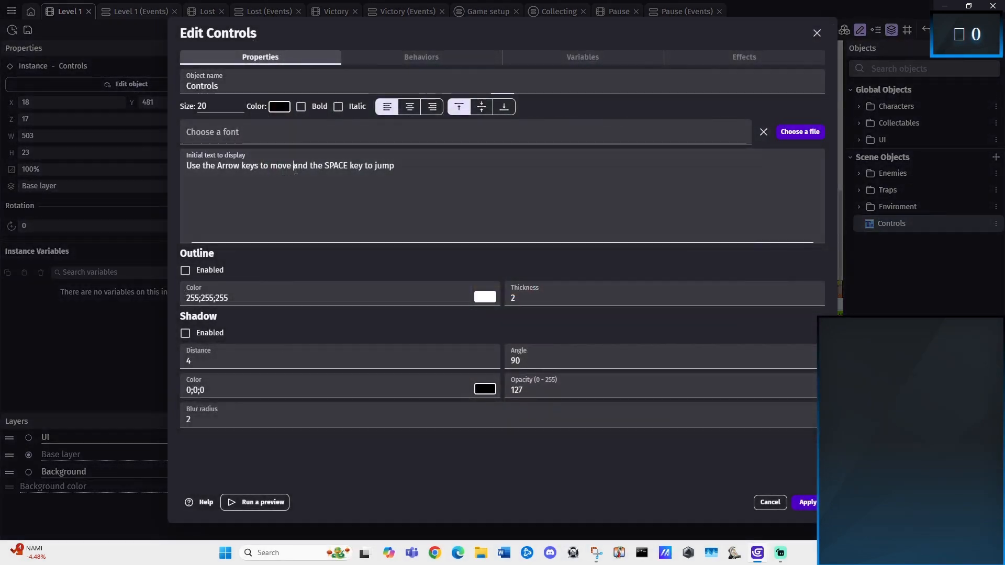
key("Return")
left_click(409, 107)
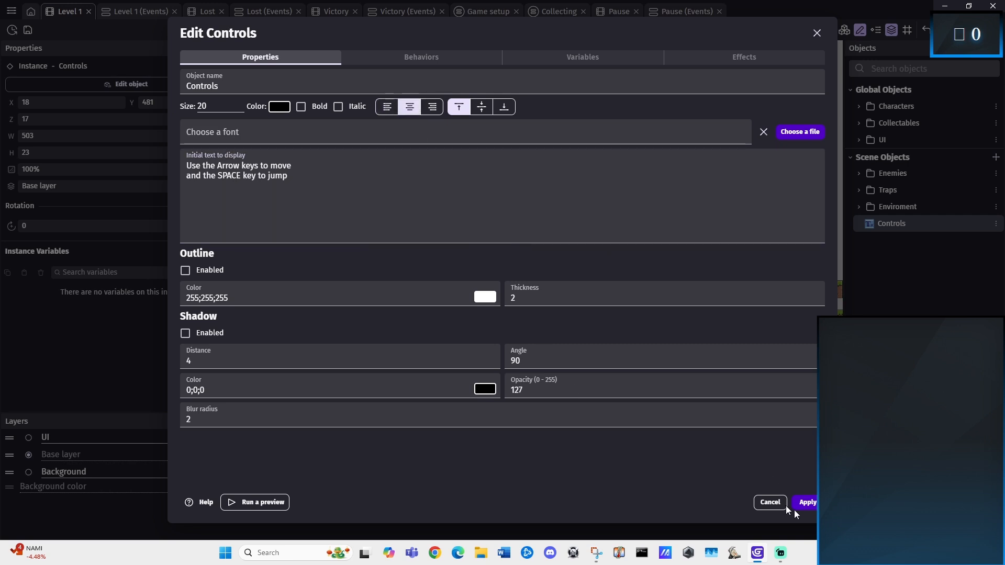
left_click(803, 503)
mouse_move(319, 249)
left_mouse_down()
mouse_move(331, 241)
mouse_move(321, 244)
left_mouse_up()
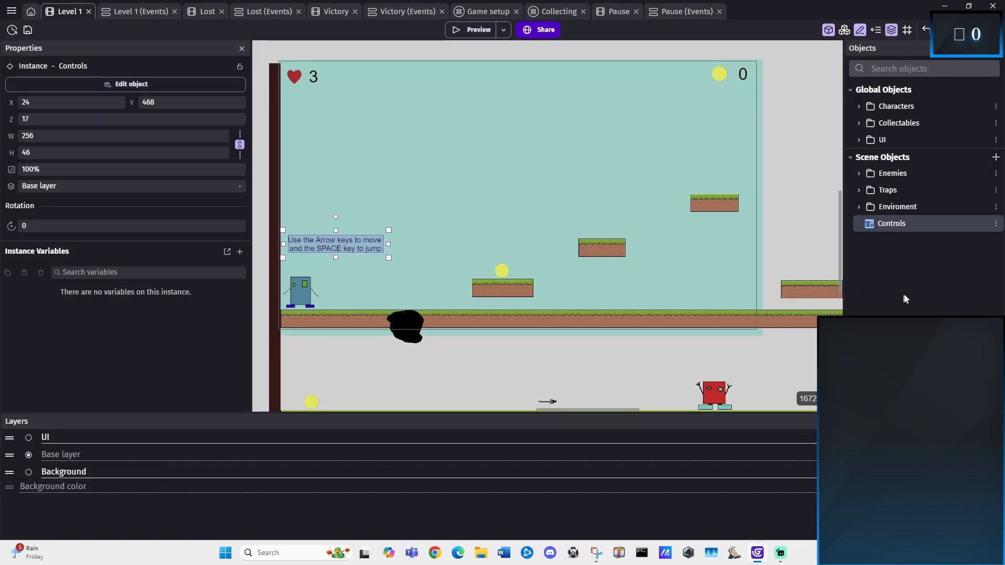
- Add an event group named Instructions at the end of the Level 1 events, with a new empty event nested inside it
left_click(134, 11)
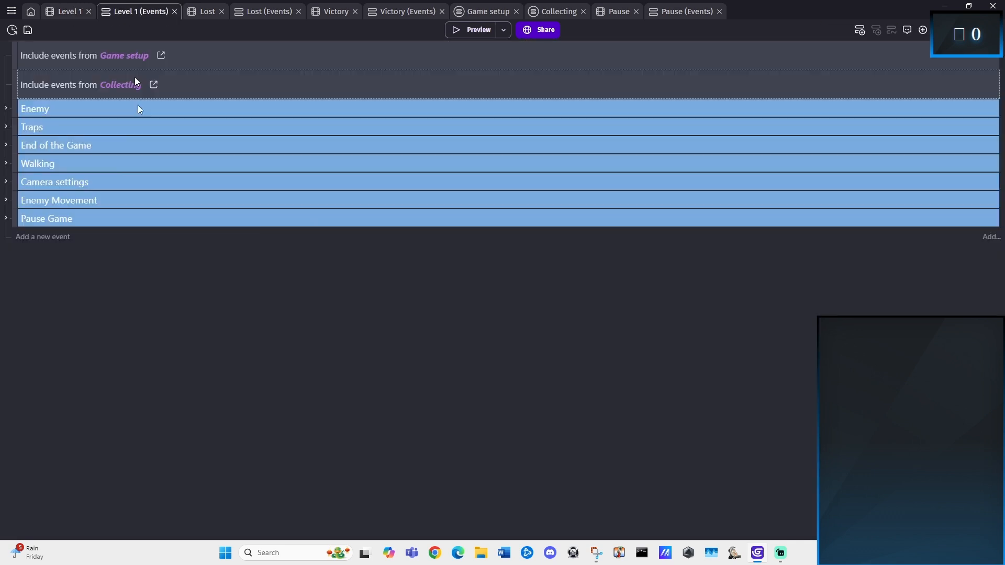
left_click(21, 236)
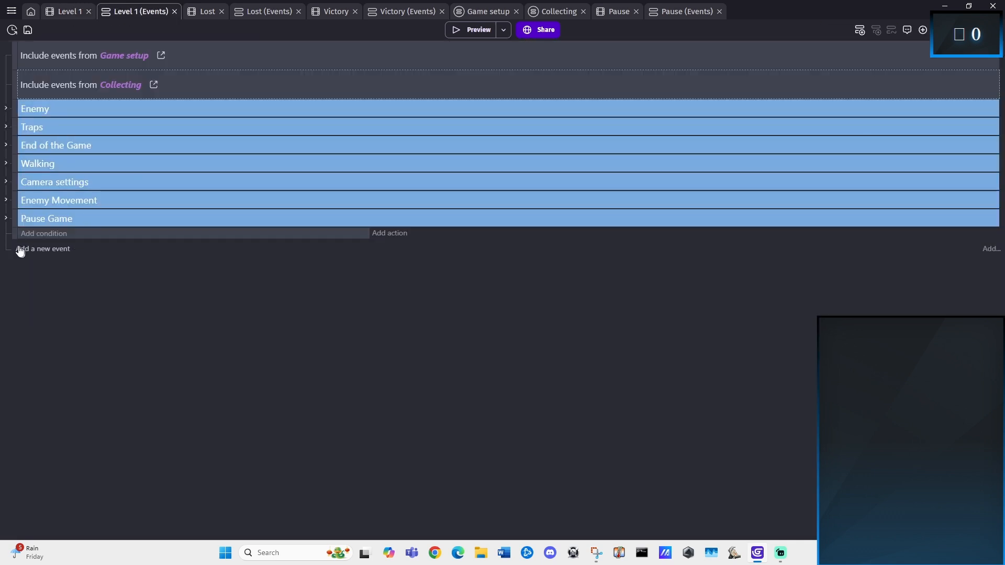
left_click(924, 30)
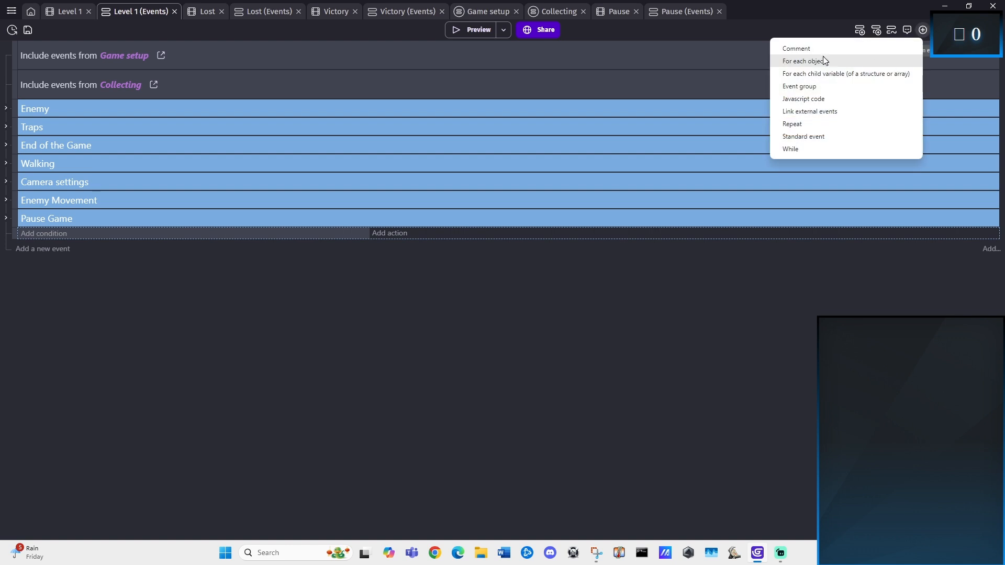
left_click(812, 86)
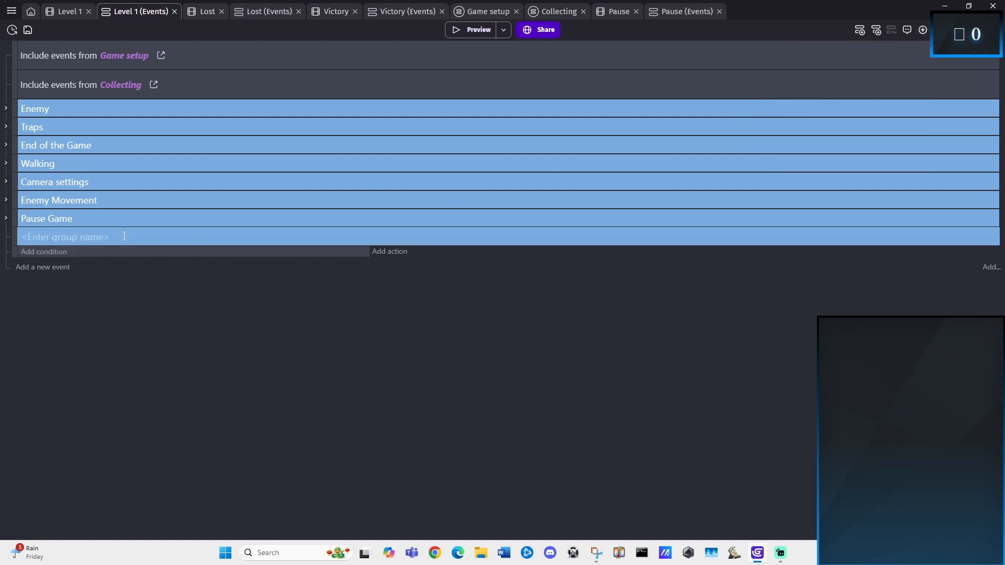
type("Instructions")
left_click_drag(15, 251, 26, 250)
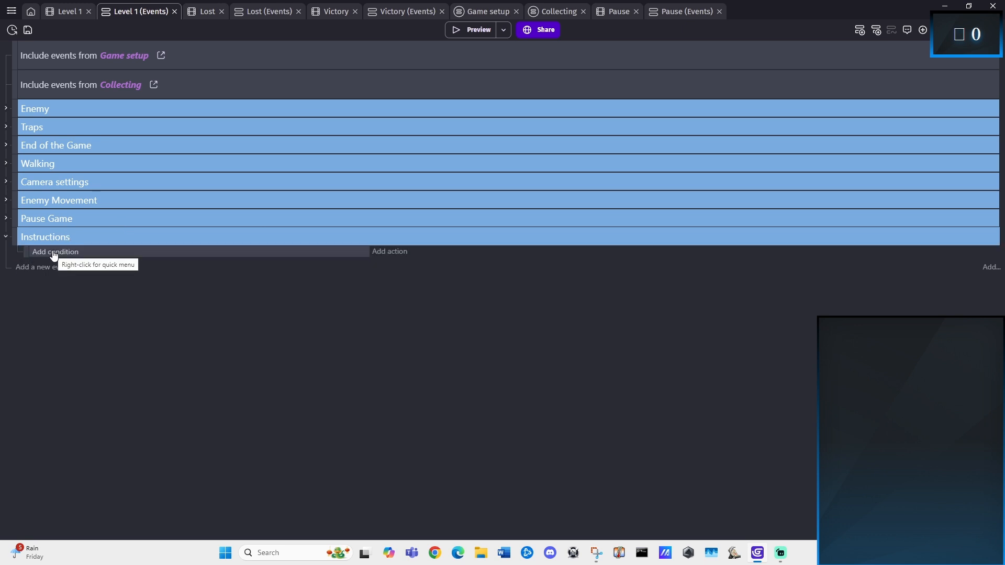
- Give the event in the Instructions group the condition "At the beginning of the scene"
left_click(54, 253)
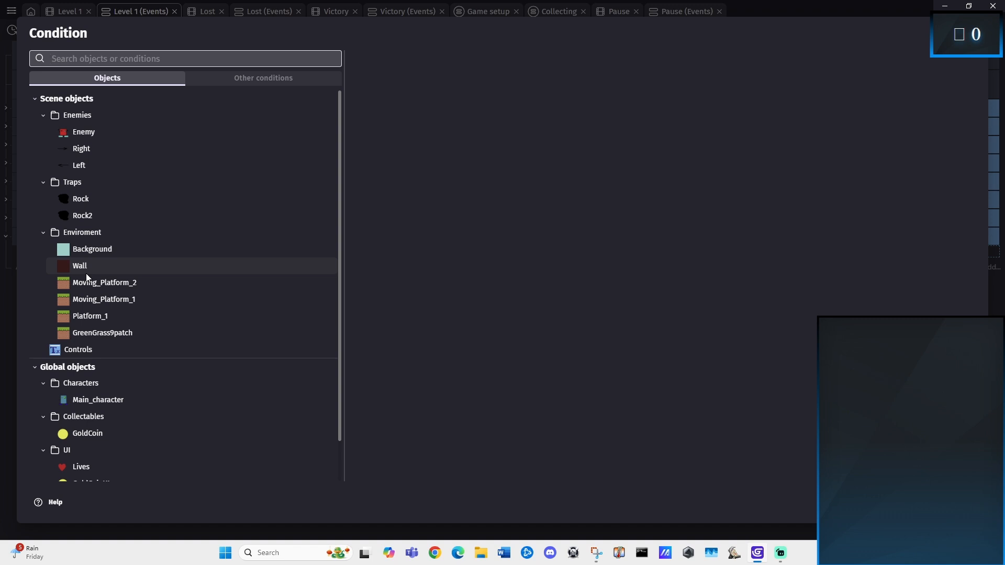
type("begi")
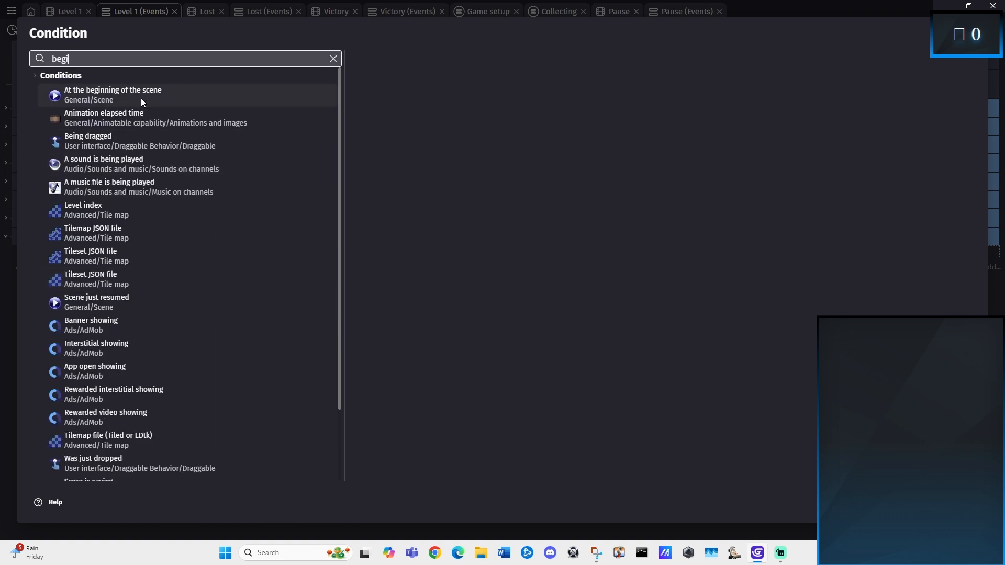
left_click(140, 97)
left_click(962, 502)
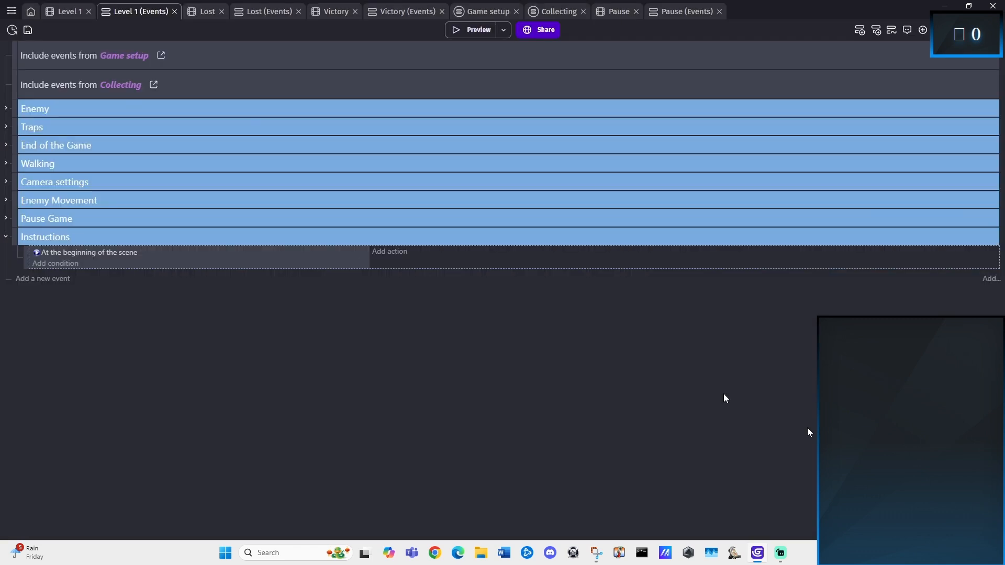
- Add an action to the Instructions event that shows the Controls text object
left_click(390, 252)
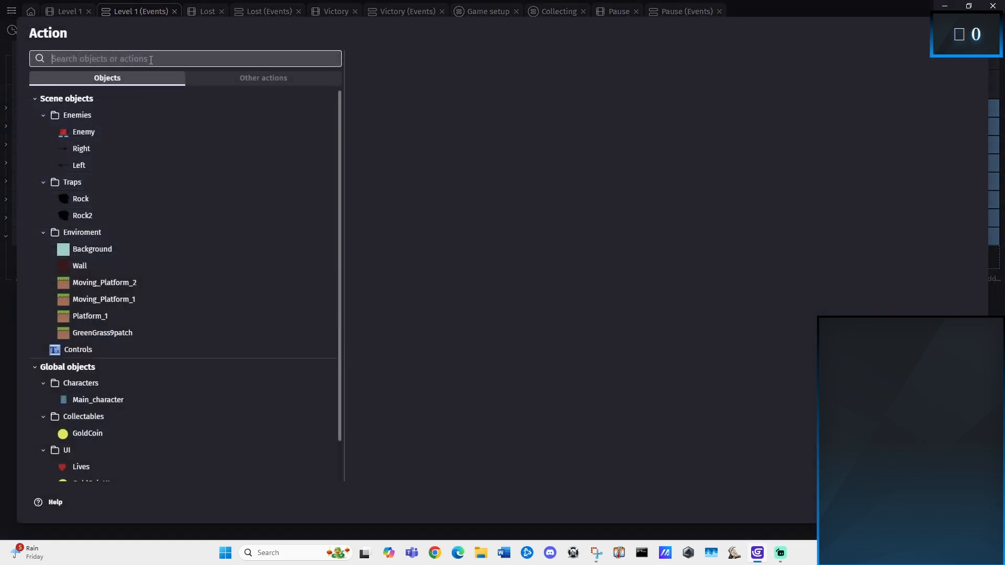
type("show")
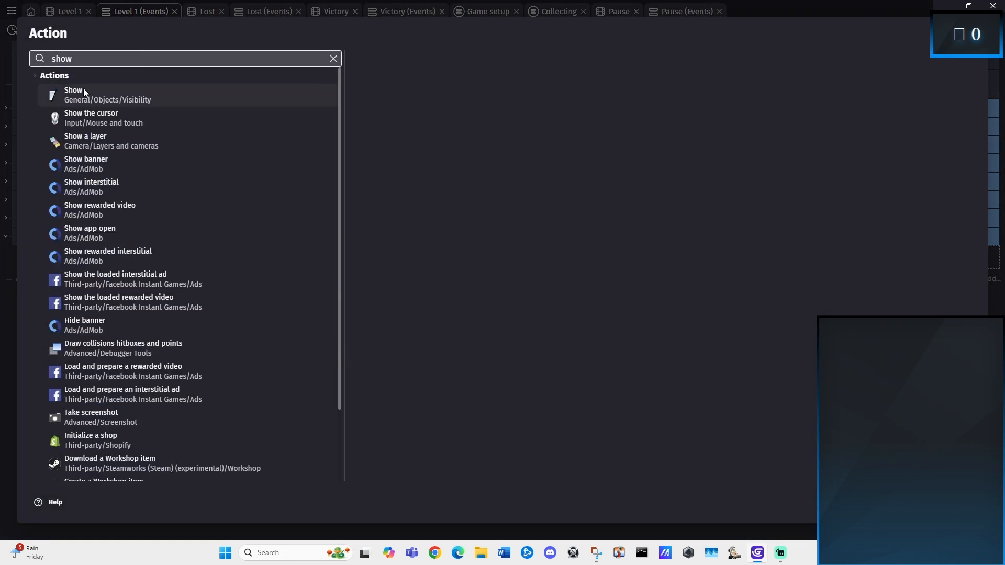
left_click(84, 91)
scroll(432, 279, "down", 2)
left_click(398, 269)
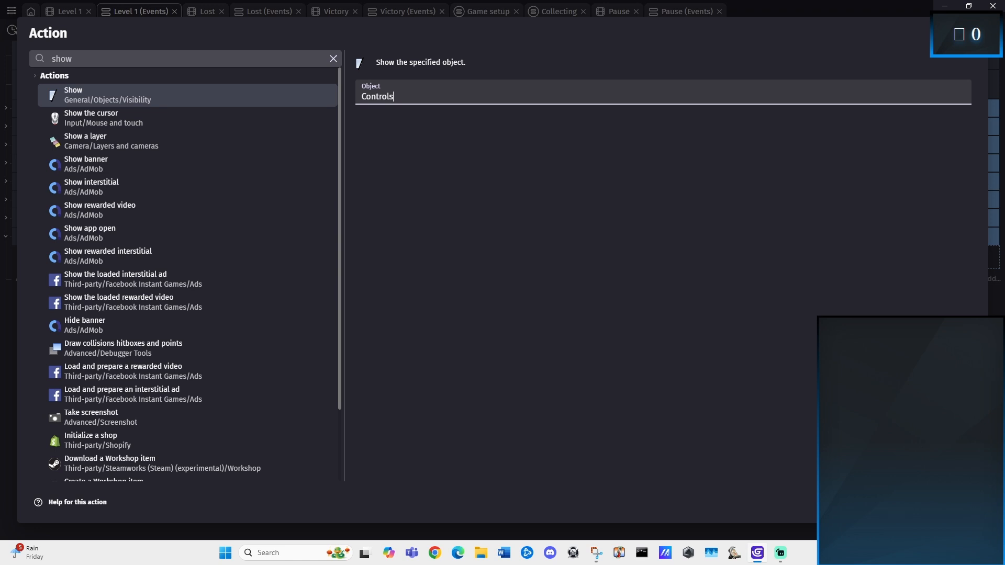
key("Return")
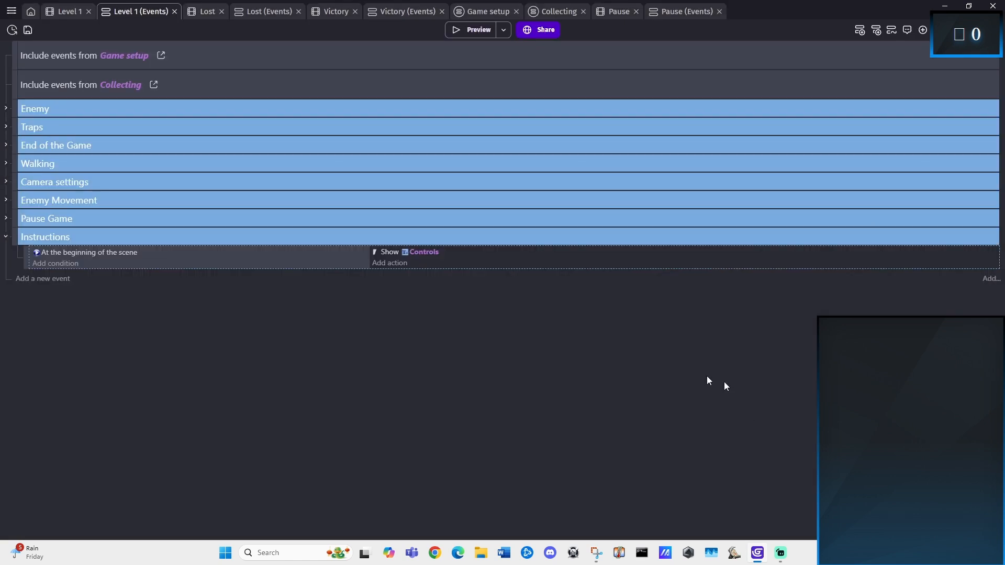
- Add a wait action of 3 seconds after the Show action in the Instructions event
left_click(390, 263)
type("wait")
key("Return")
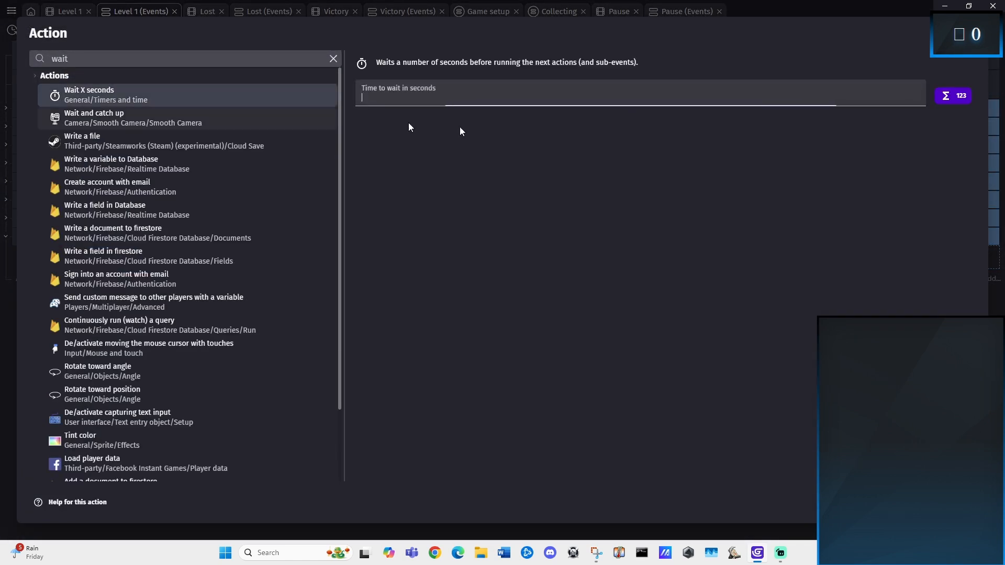
type("3")
key("Return")
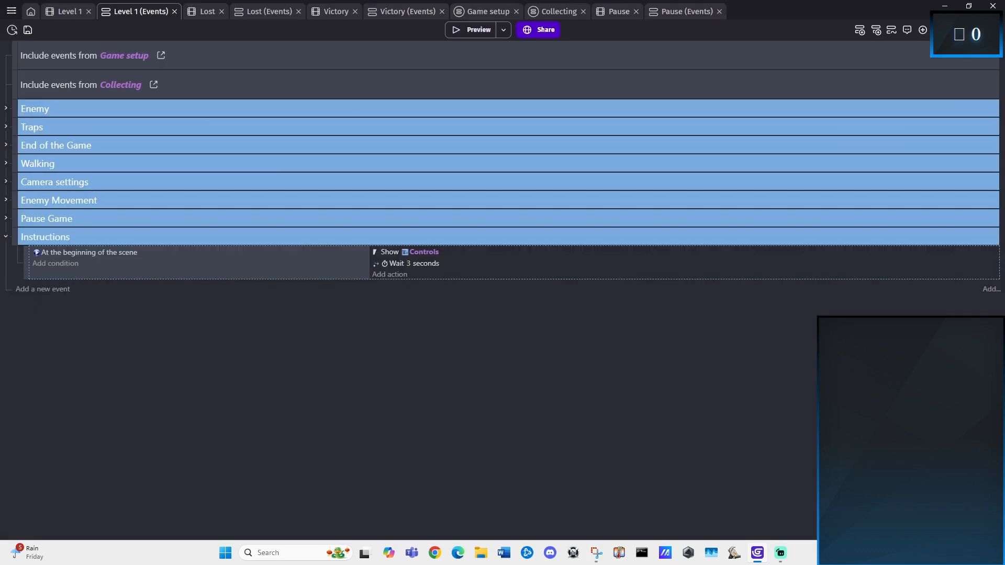
- Add an action after the wait that hides the Controls text object
left_click(392, 275)
type("hide")
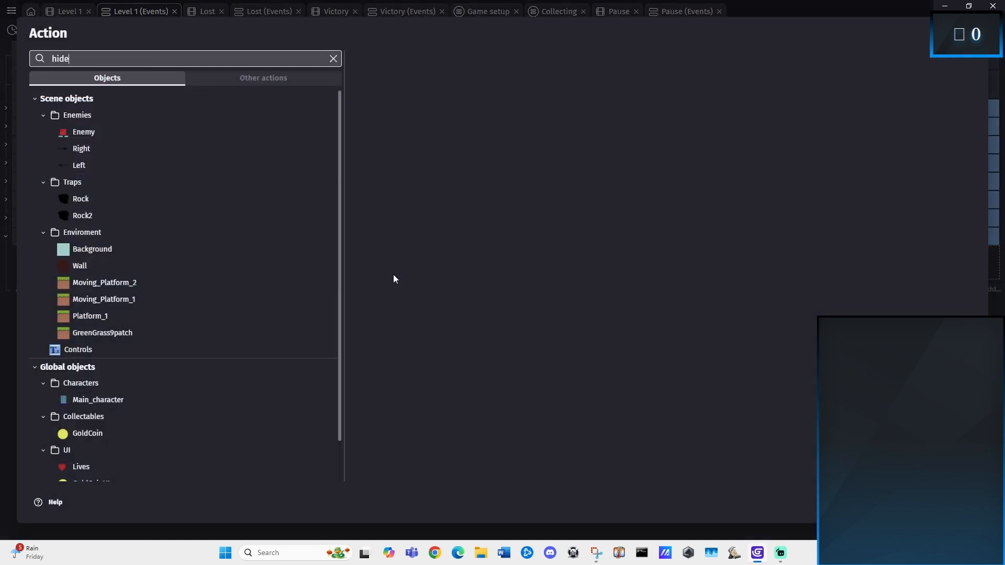
left_click(159, 94)
scroll(396, 308, "down", 1)
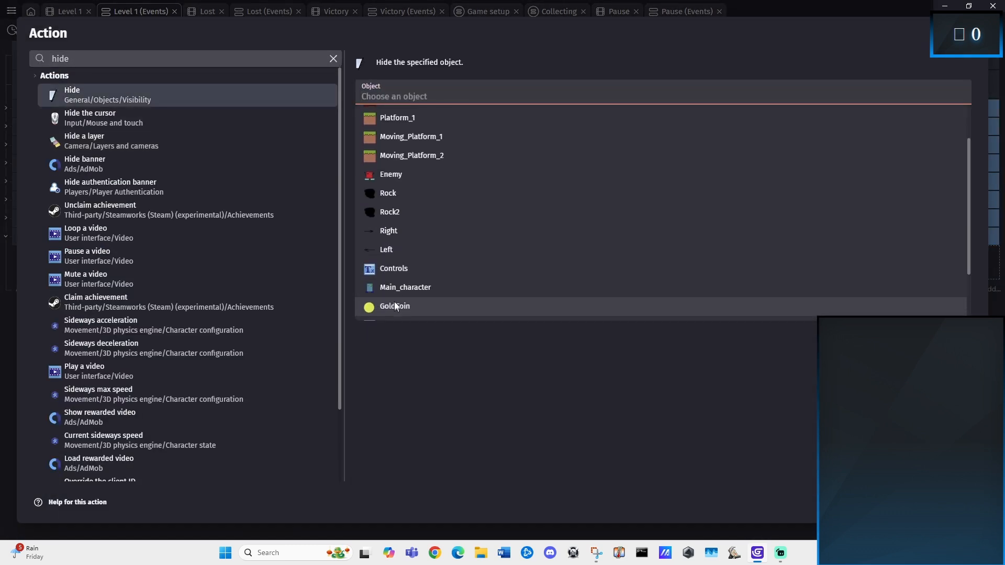
left_click(402, 269)
key("Return")
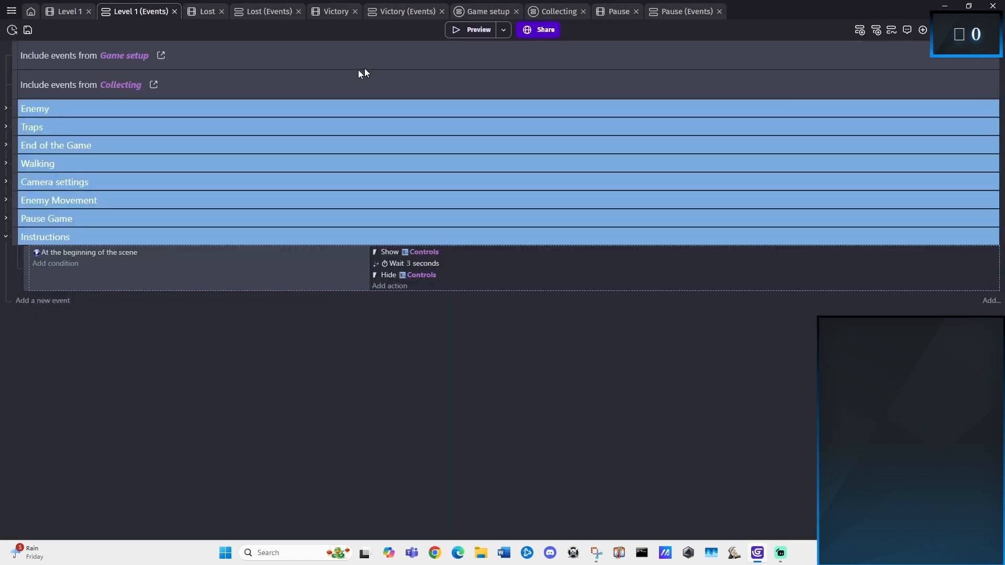
- Preview Level 1 to test the timed instructions text, make the character jump a few times, and close the preview
left_click(67, 11)
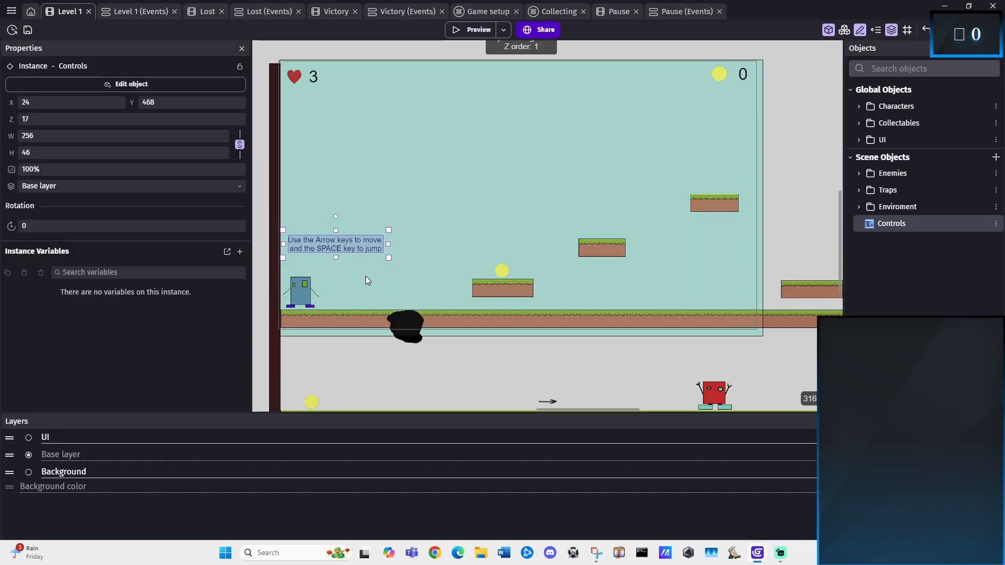
left_click(468, 32)
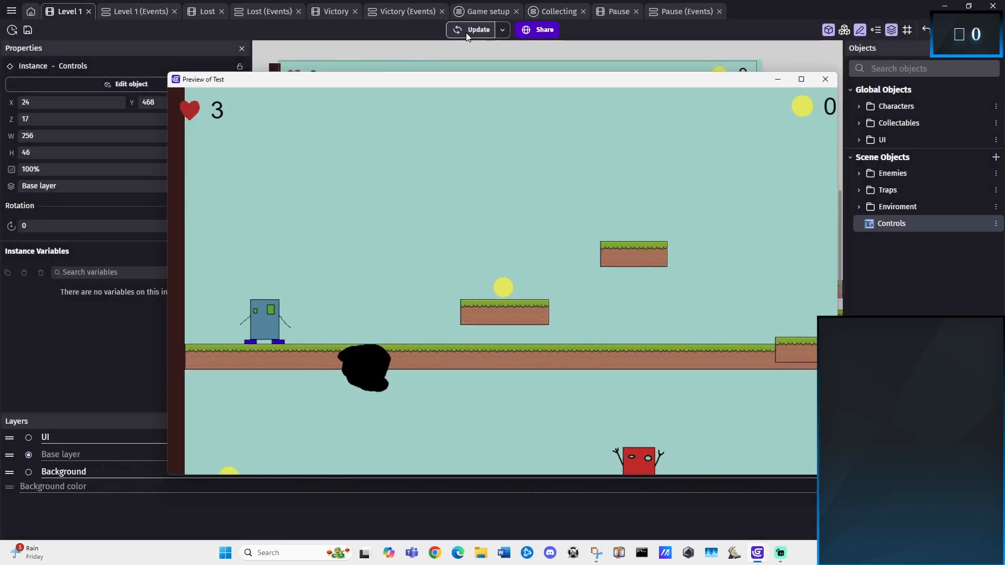
key("space")
key("space")
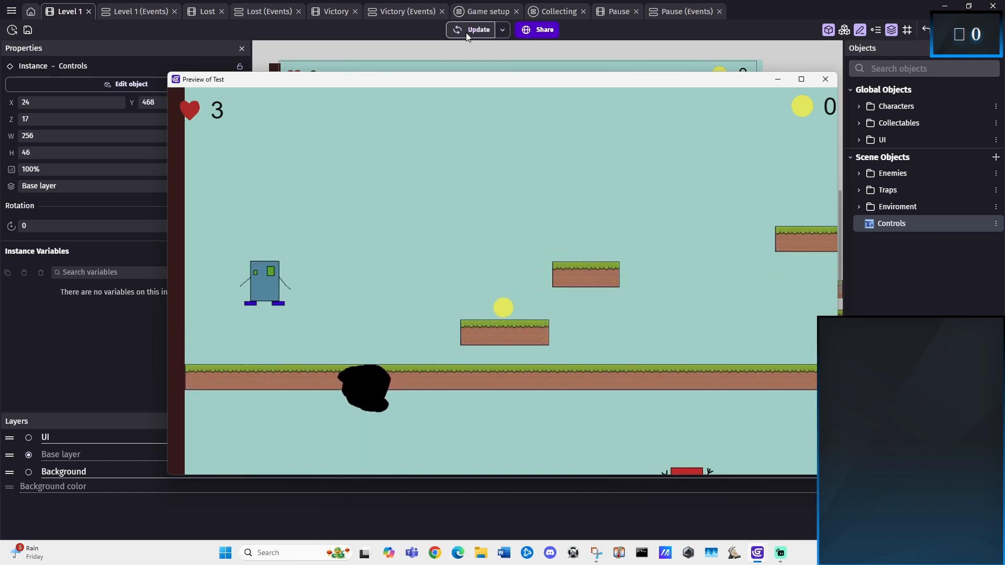
key("space")
key("space")
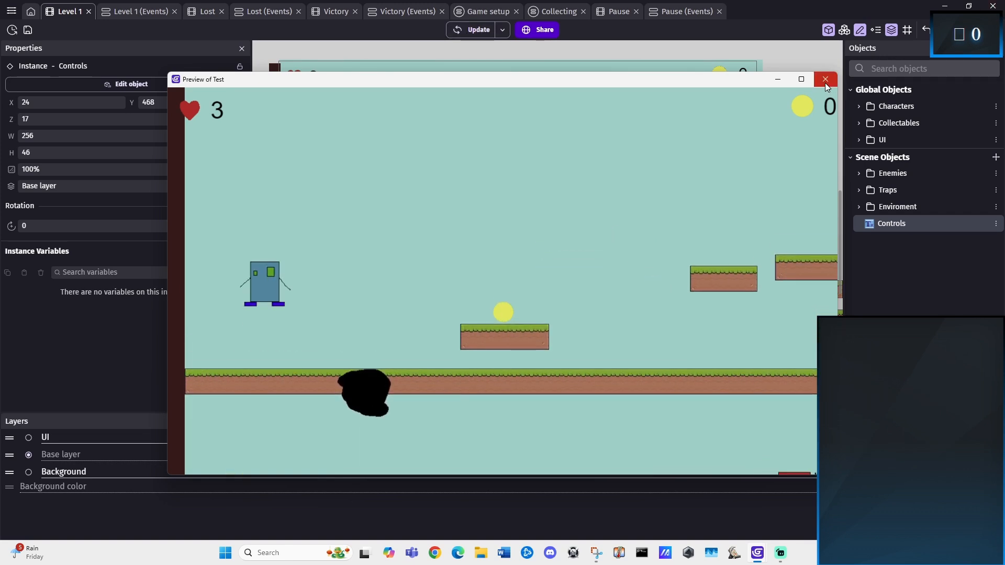
left_click(825, 79)
left_click(395, 360)
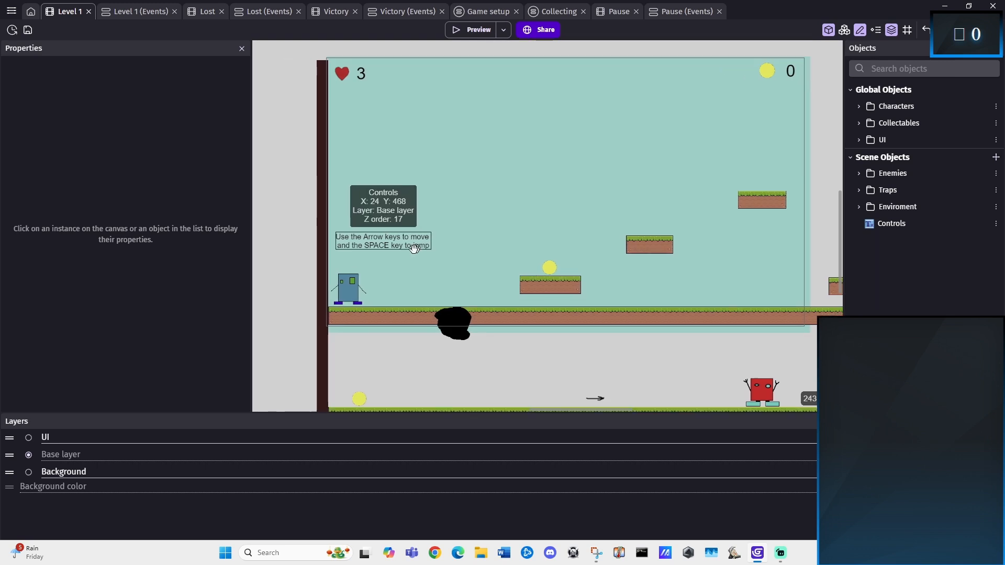
middle_click_drag(414, 248, 429, 263)
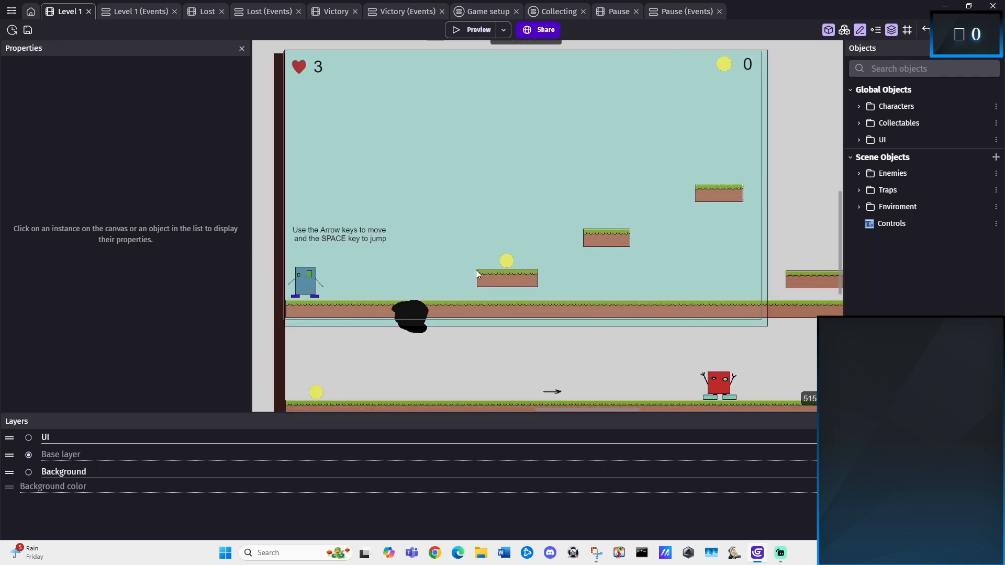
middle_click_drag(477, 340, 464, 350)
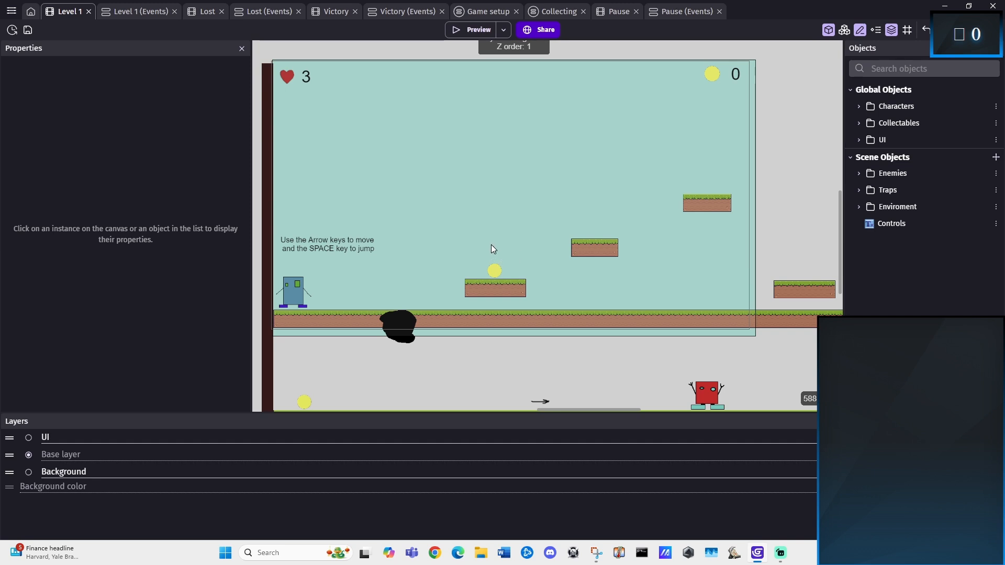
- Create a scene text object named TextCoin with the initial text "Wow! a Coin!" in Level 1
left_click(924, 400)
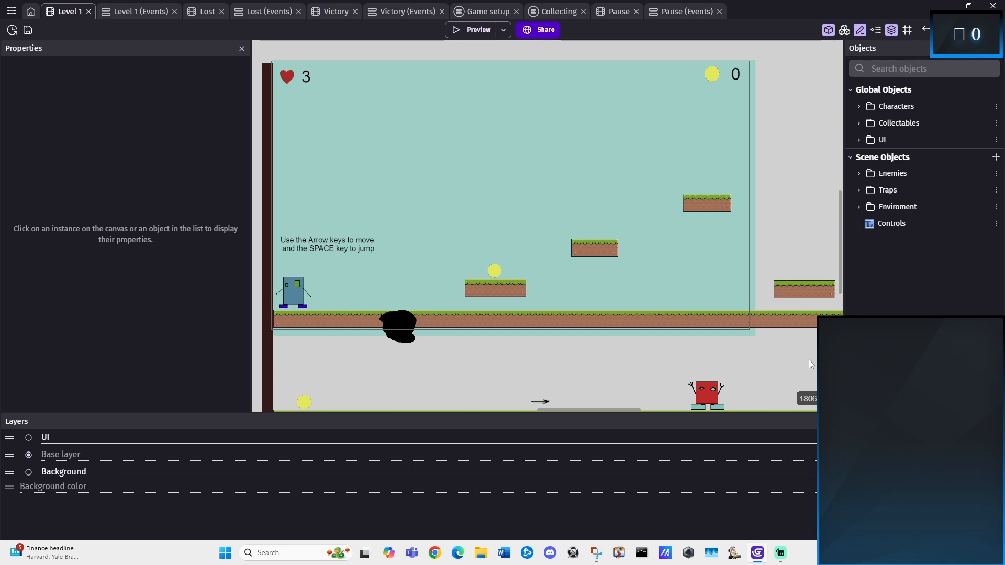
left_click(225, 375)
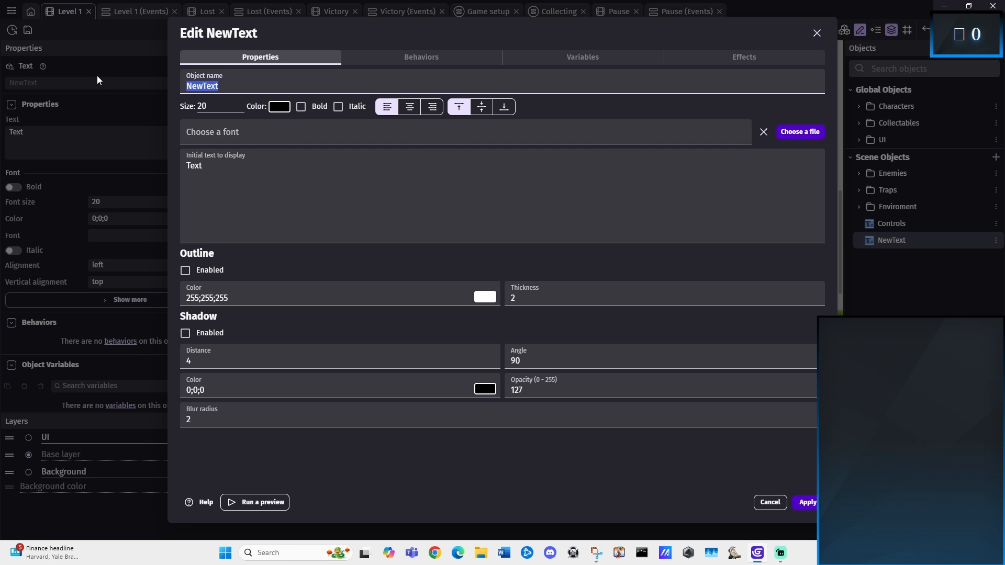
type("TextCoin")
double_click(203, 168)
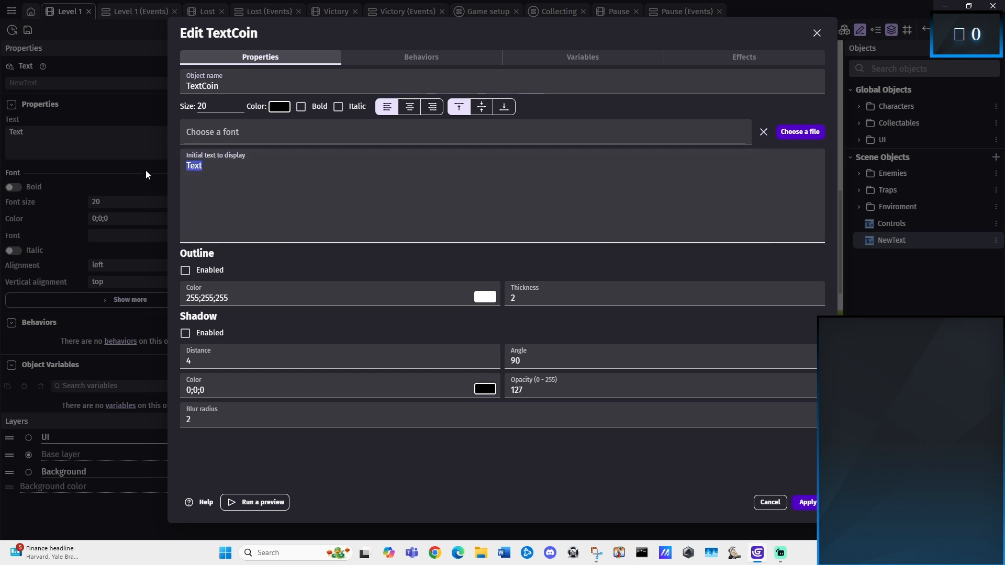
type("Wow!")
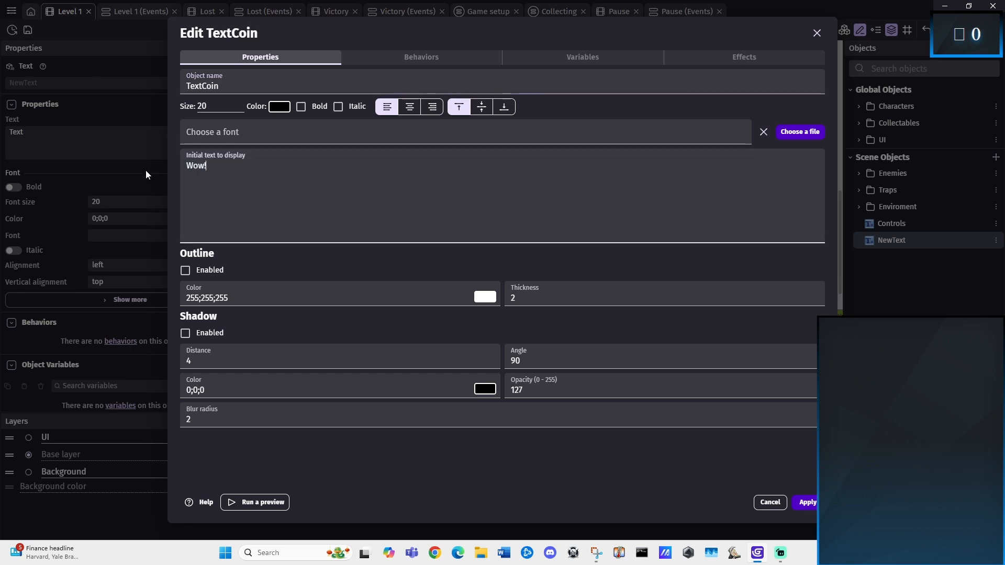
type(" a Coin!")
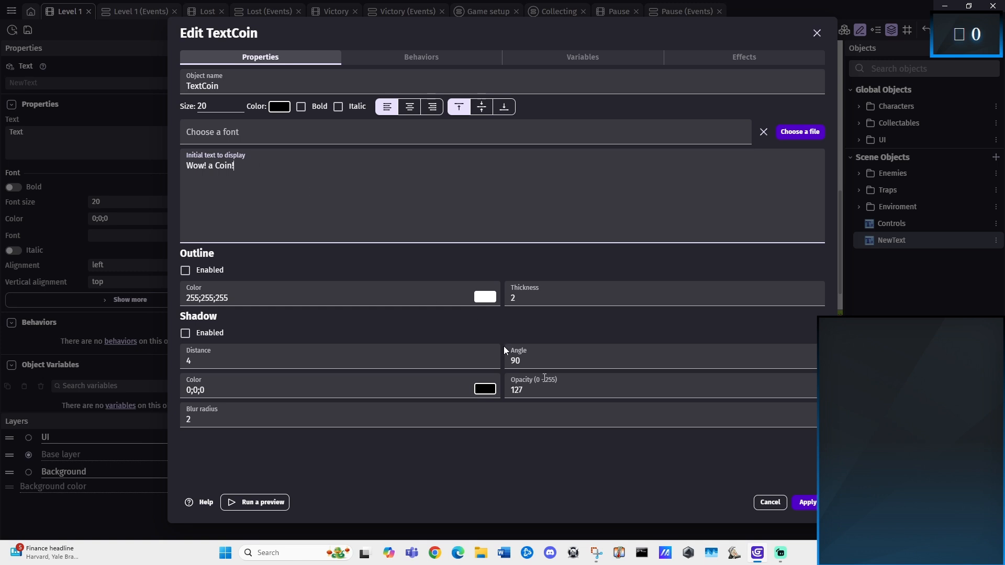
left_click(807, 507)
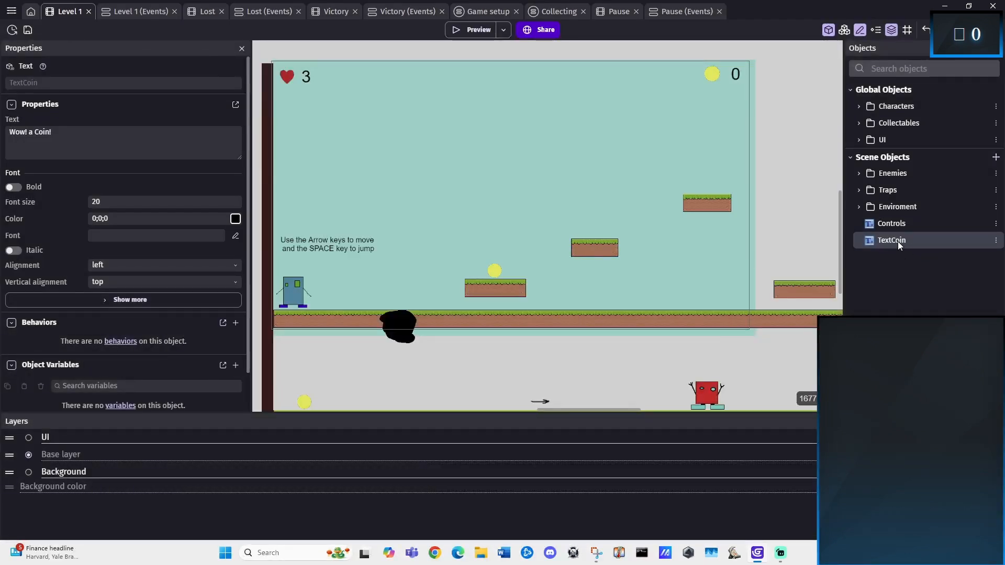
- Place the TextCoin object just above the coin on the lowest floating platform, at about X 551, Y 482
left_click_drag(896, 240, 477, 258)
left_click(487, 256)
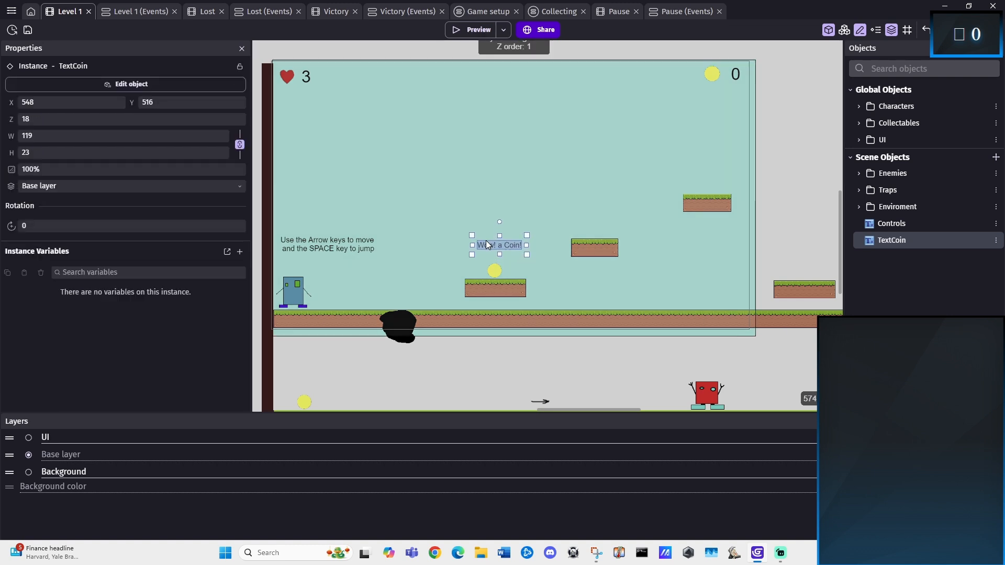
left_click(502, 352)
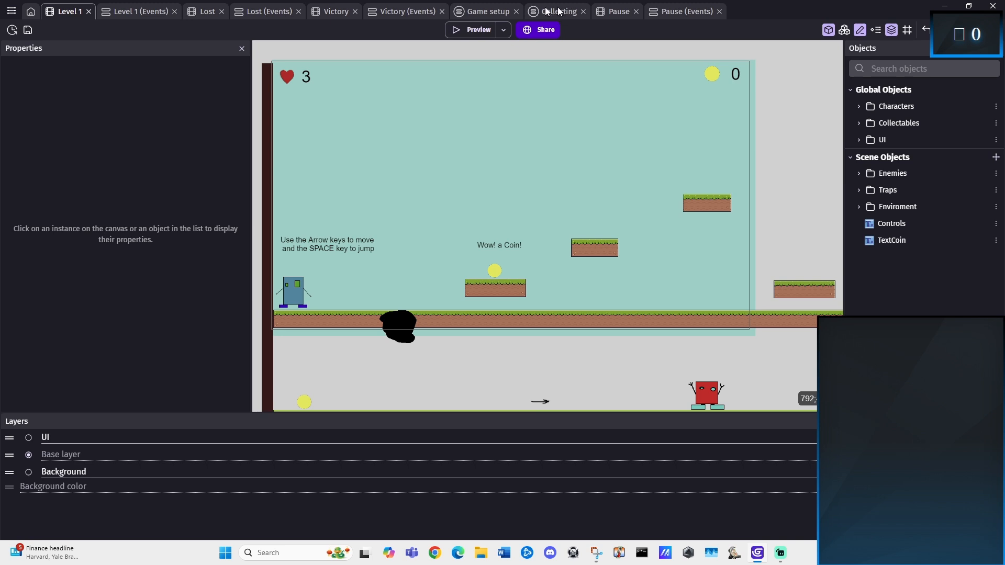
- In the Collecting external events, add an action to the Main_character and GoldCoin collision event that shows TextCoin
left_click(12, 11)
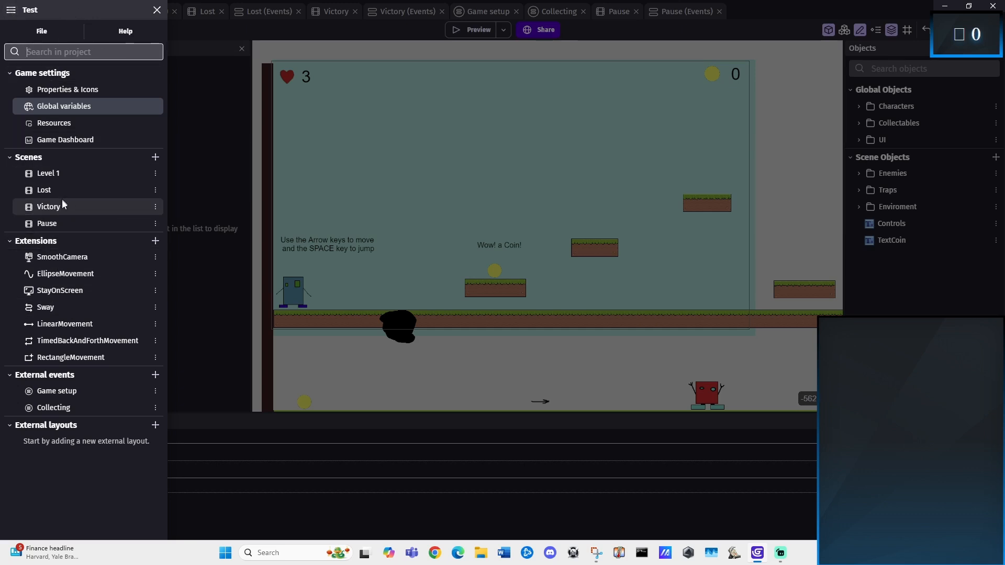
left_click(61, 409)
left_click(481, 273)
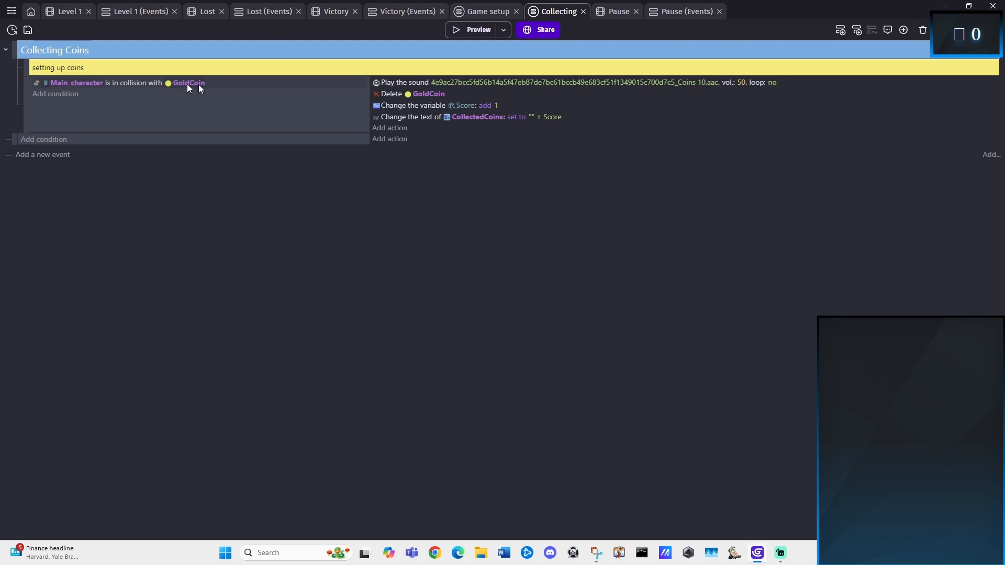
left_click(397, 134)
type("s")
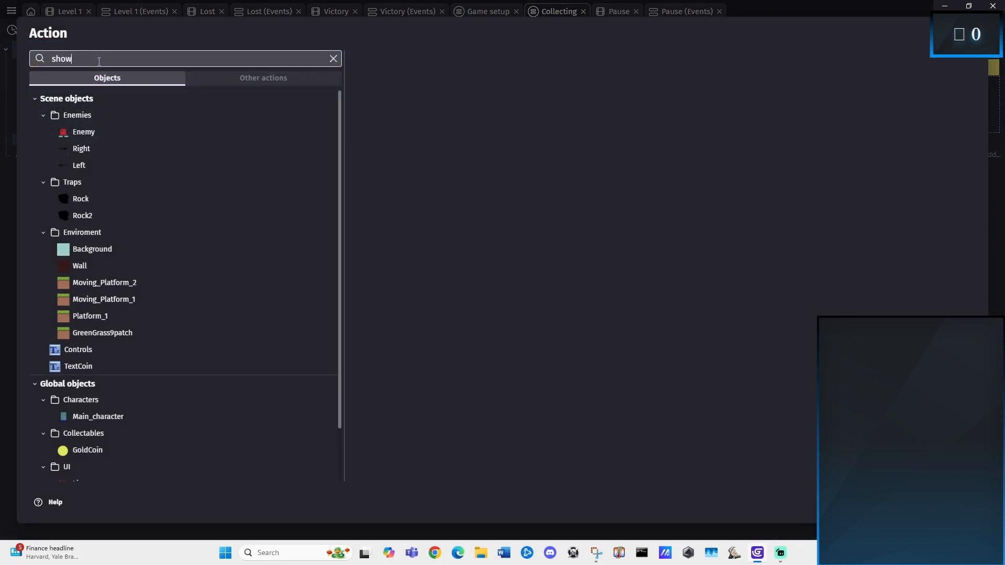
type("how")
left_click(104, 100)
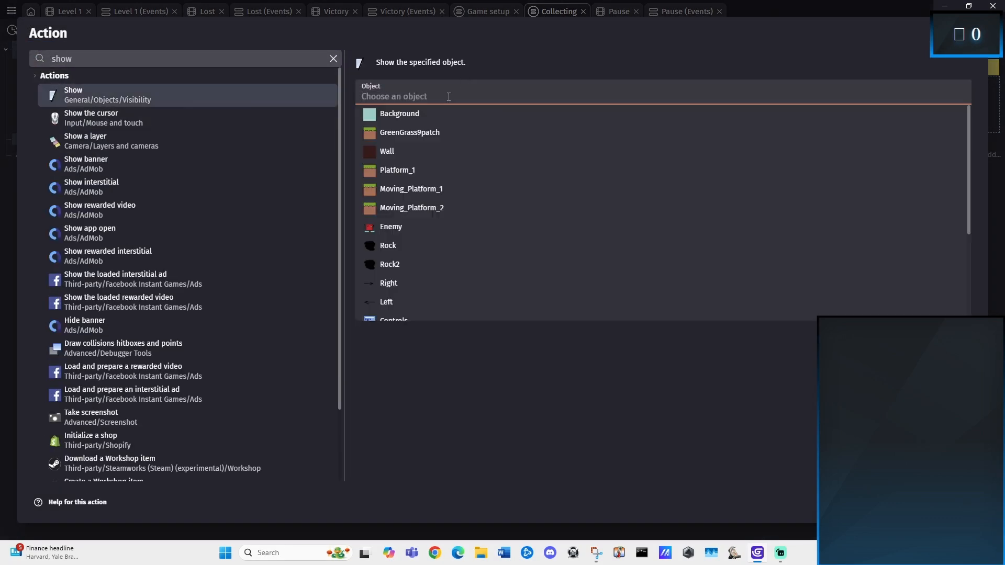
scroll(428, 227, "down", 3)
left_click(409, 233)
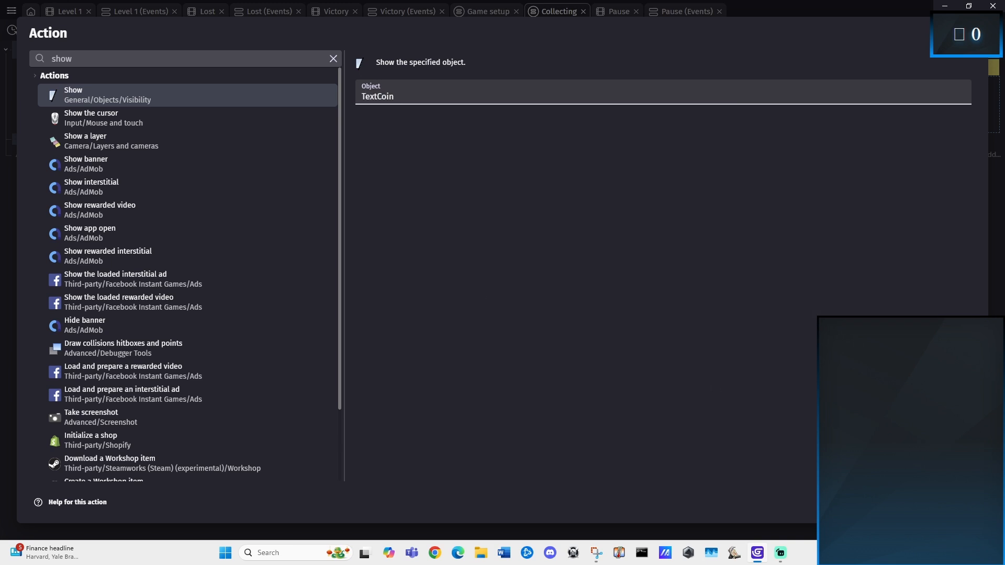
left_click(958, 502)
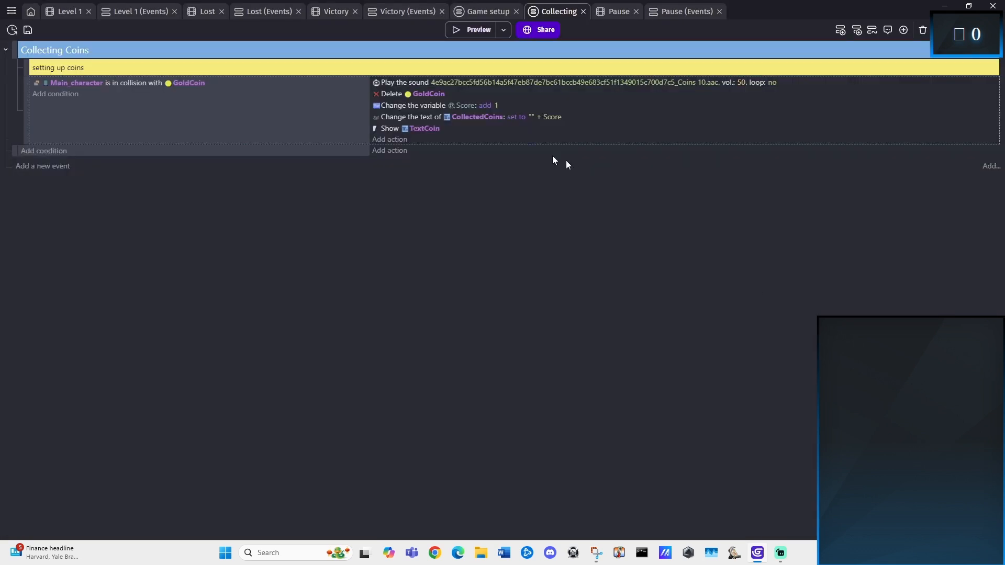
- Add a wait action of 2 seconds after the Show TextCoin action in the coin collision event
left_click(395, 140)
type("wait")
key("Return")
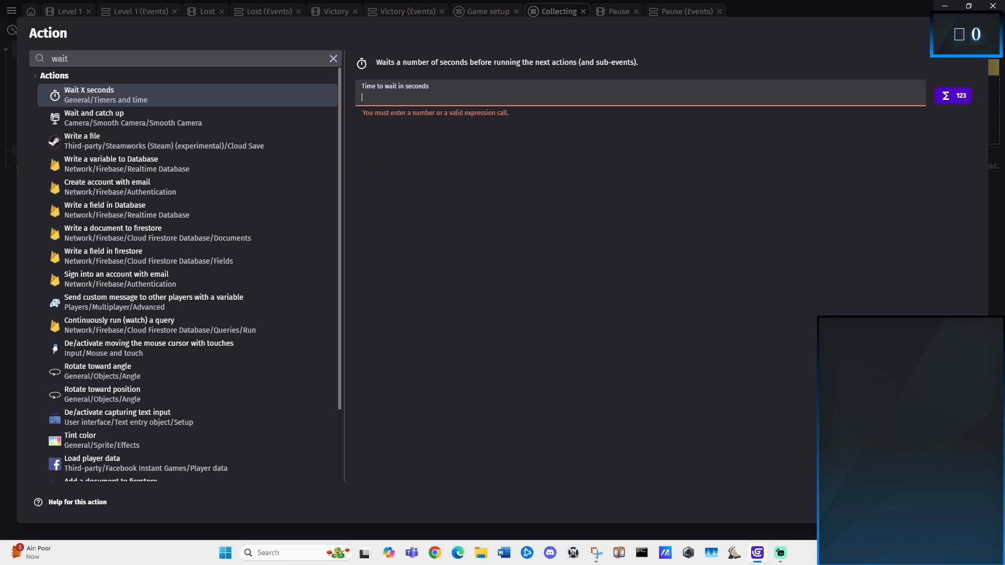
type("2")
key("Return")
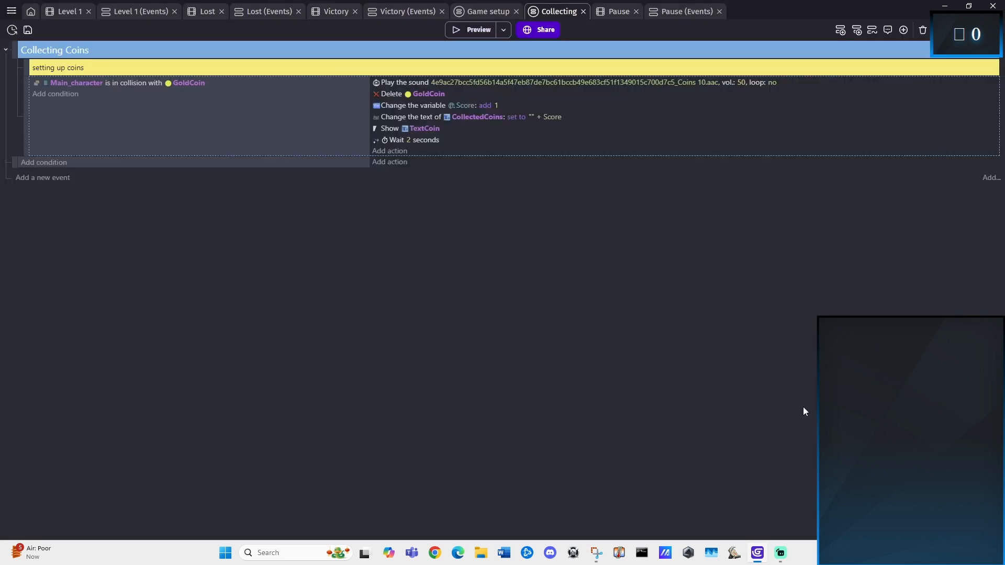
- Add an action after the wait that hides TextCoin, and move the Show TextCoin action above Delete GoldCoin
left_click(391, 150)
type("hide")
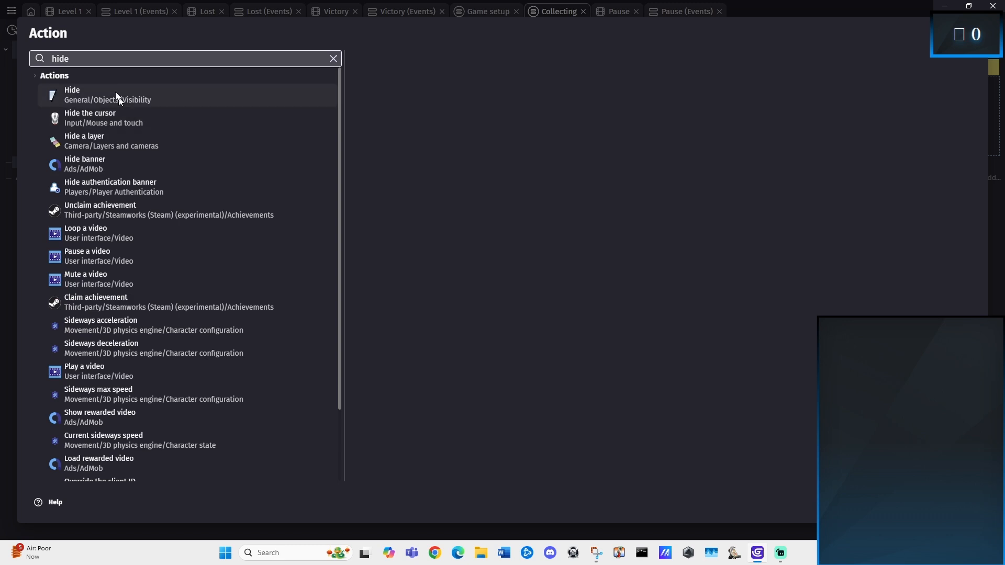
left_click(157, 97)
scroll(418, 236, "down", 2)
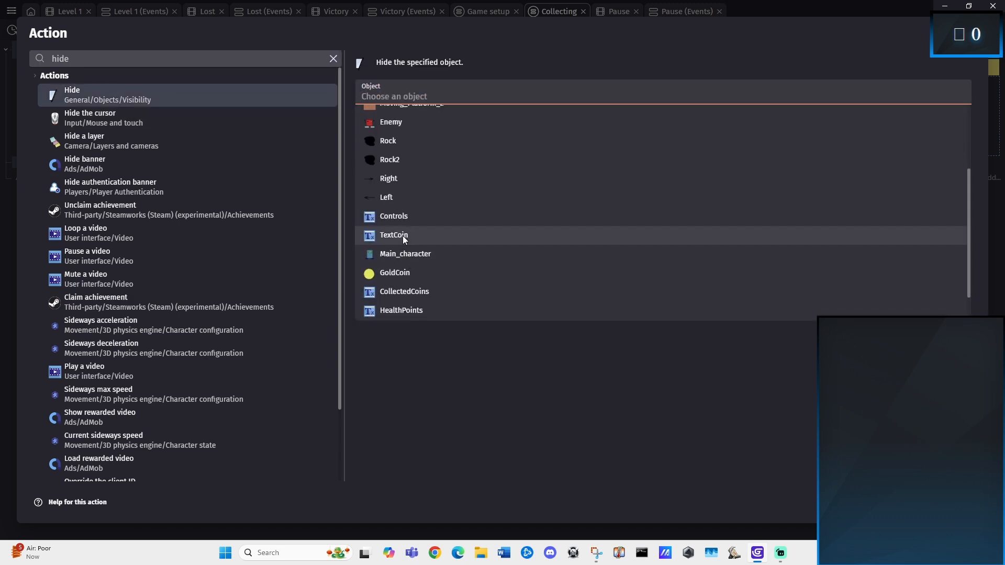
left_click(405, 236)
key("Return")
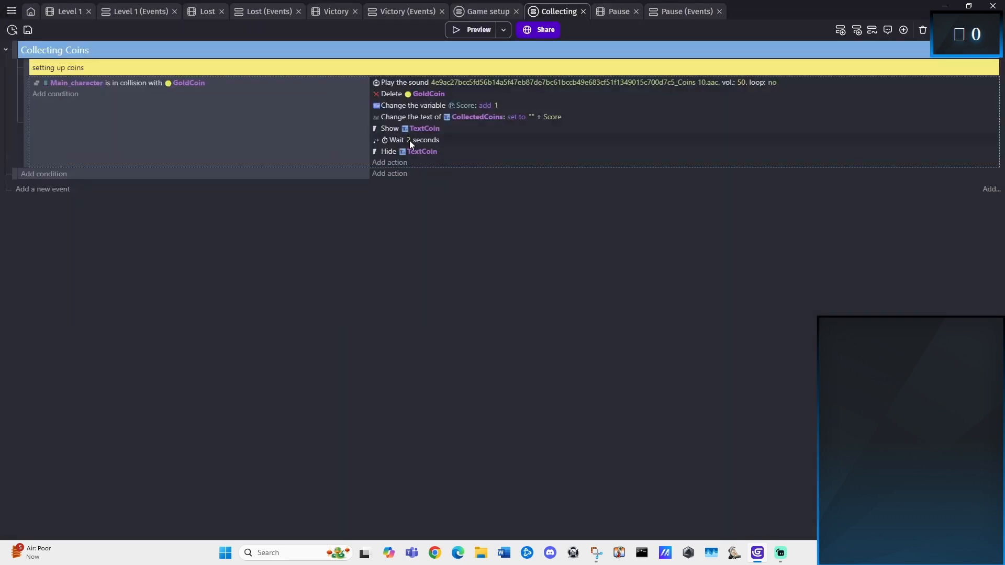
left_click_drag(384, 127, 390, 104)
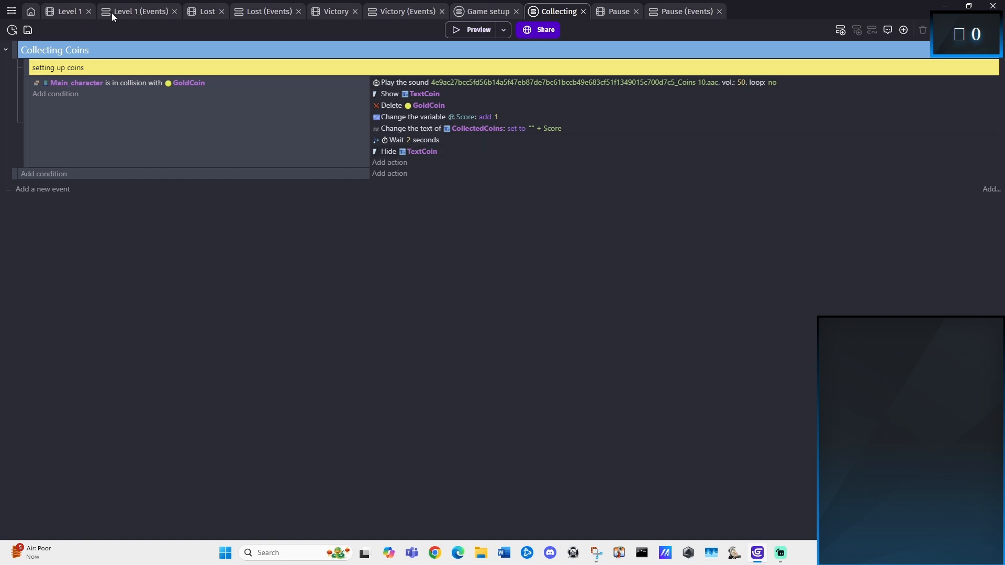
- Add a new event above the coin collision event with the condition At the beginning of the scene
left_click(28, 87)
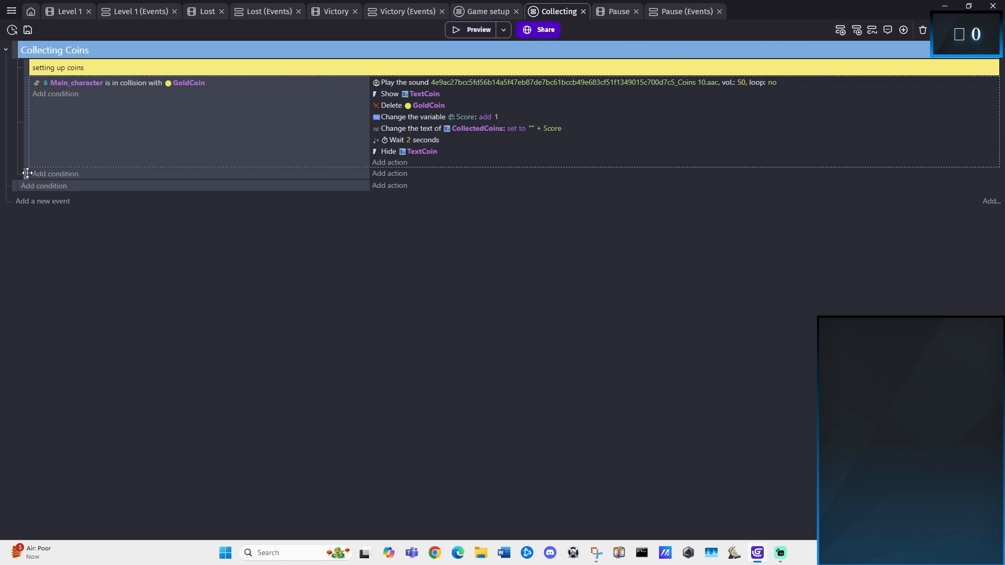
left_click_drag(27, 173, 25, 74)
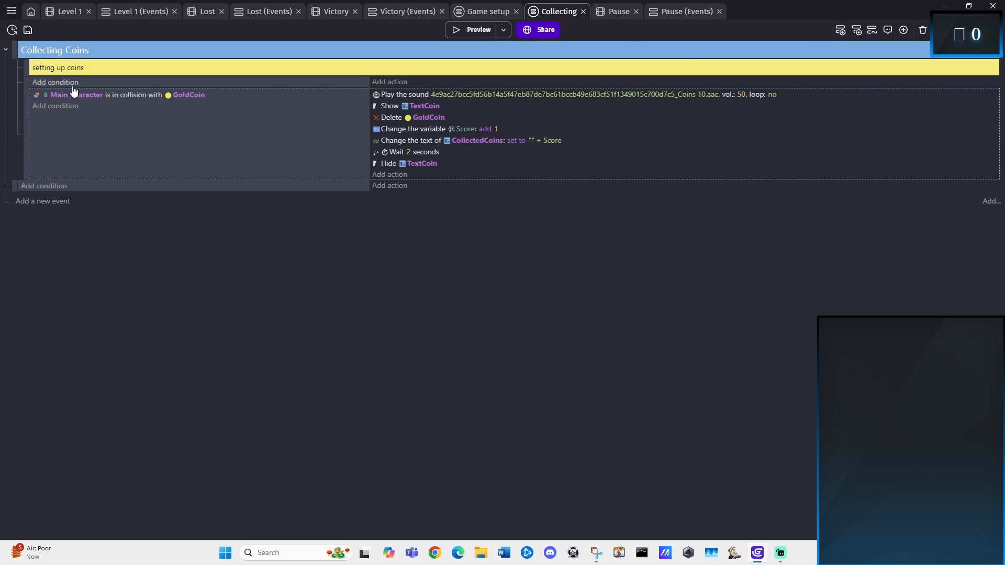
left_click(72, 86)
type("begi")
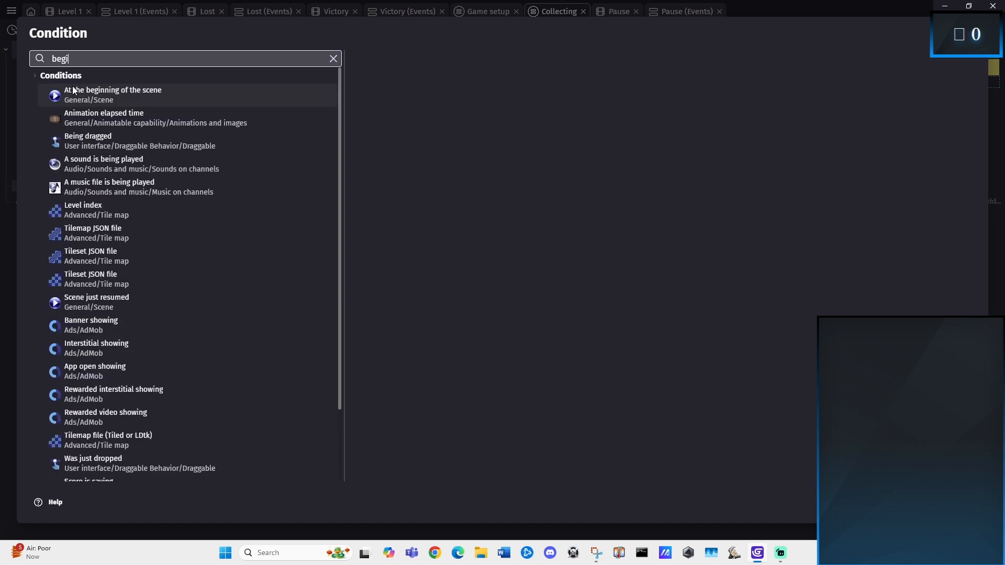
left_click(72, 88)
left_click(965, 502)
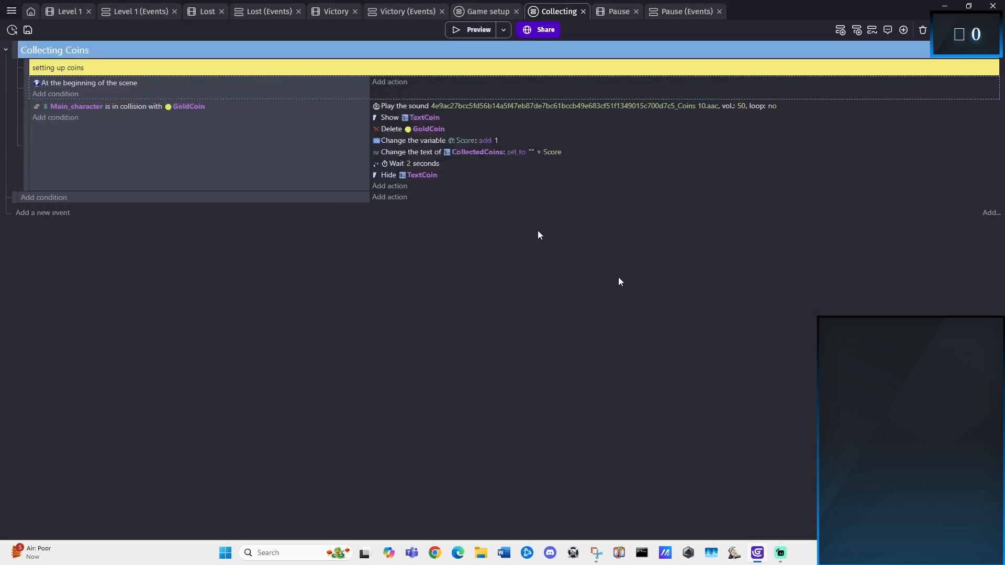
- Add an action to the beginning-of-scene event that hides TextCoin
left_click(394, 86)
type("hide")
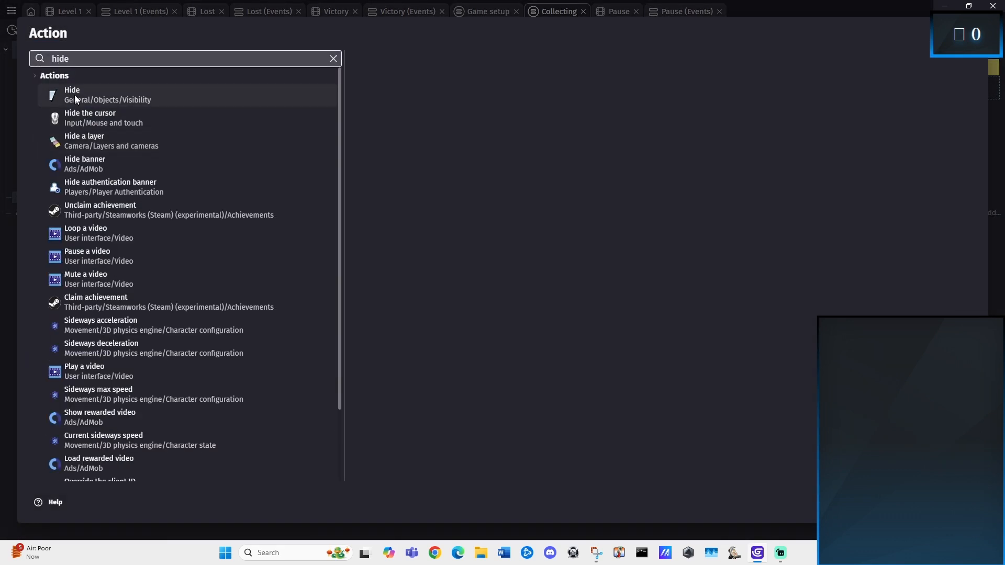
left_click(75, 95)
scroll(524, 230, "down", 3)
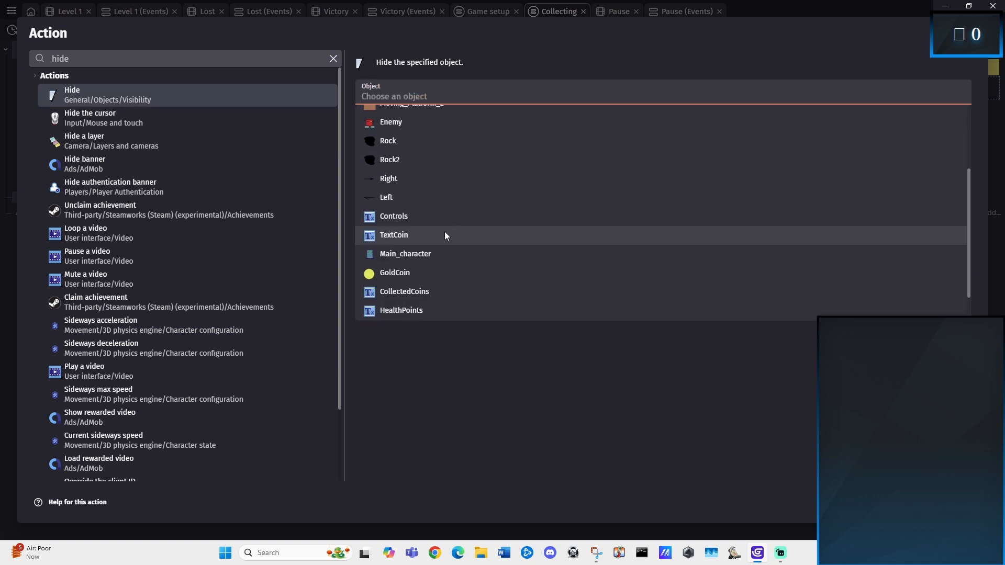
left_click(444, 235)
left_click(963, 503)
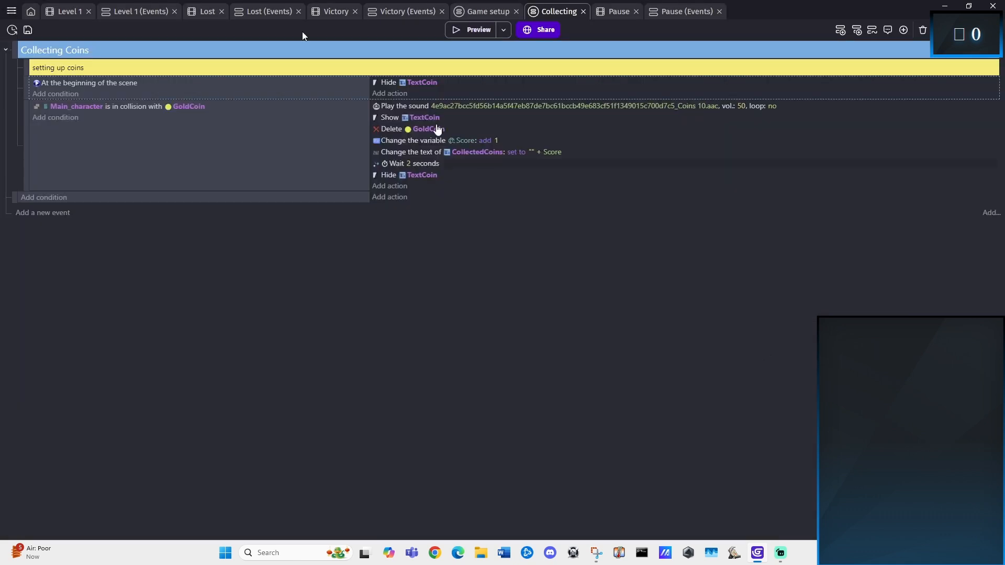
- Preview Level 1, jump the character onto the platform to collect the coin and test its text, and close the preview
left_click(67, 11)
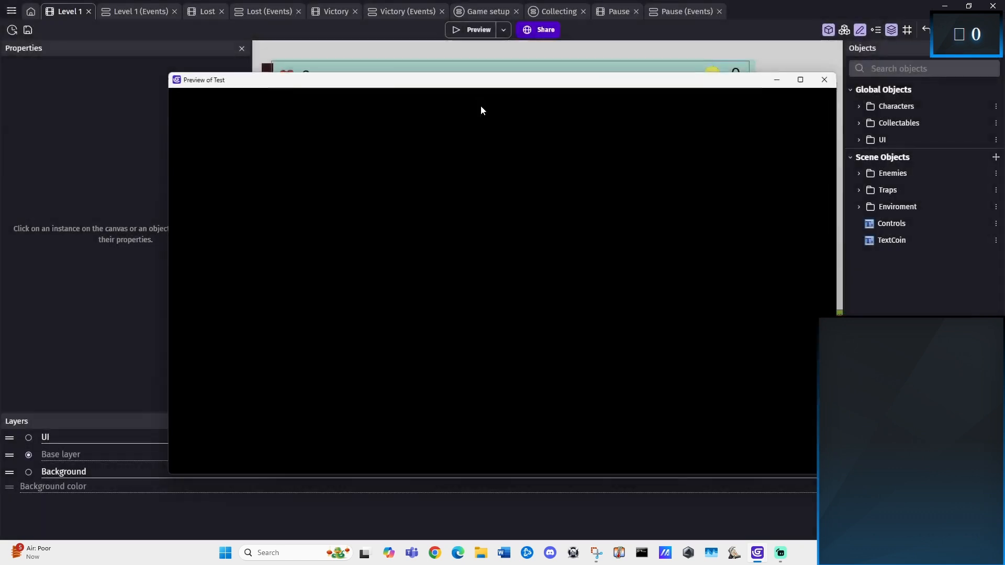
key("space")
key("space")
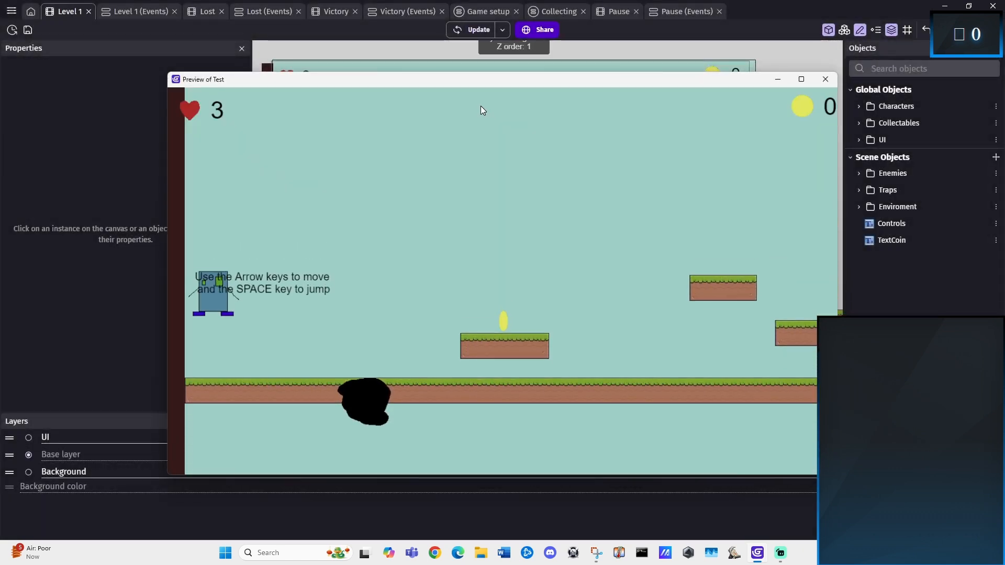
key("Right")
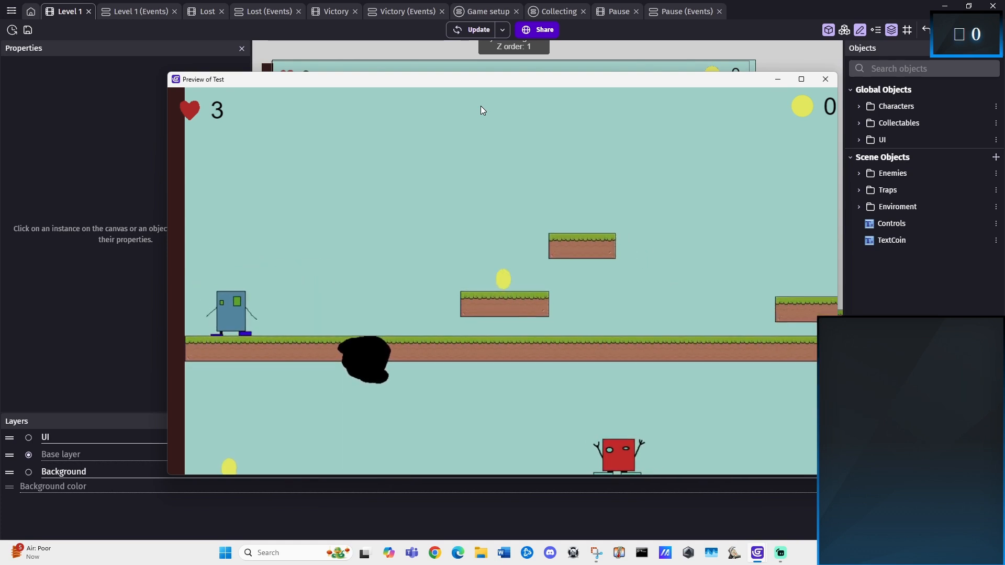
key("space")
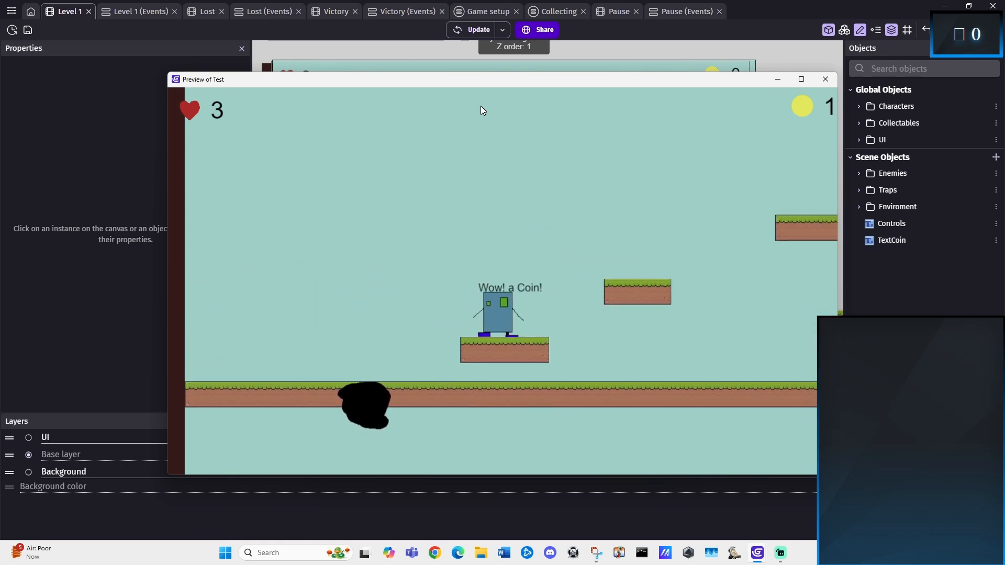
key("space")
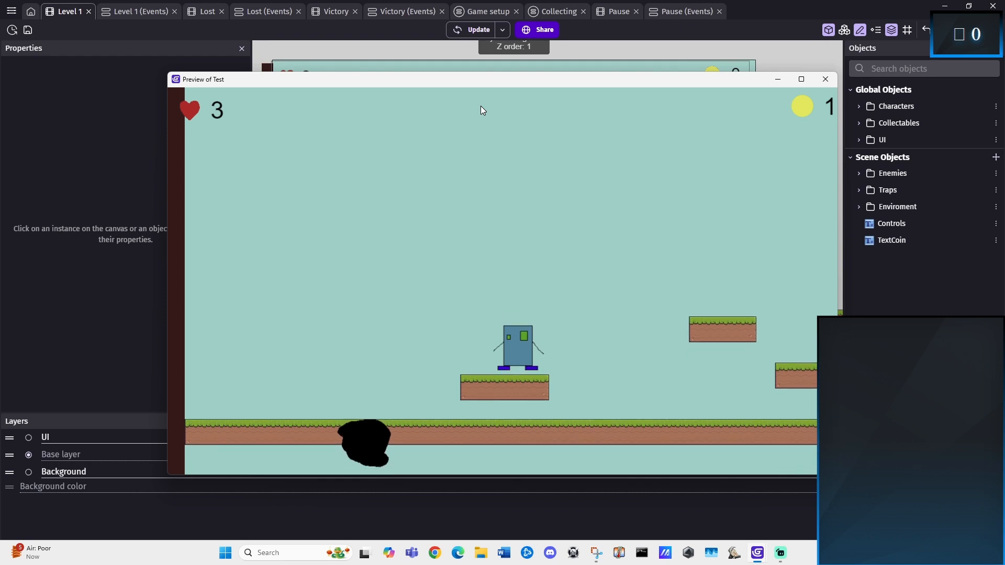
key("space")
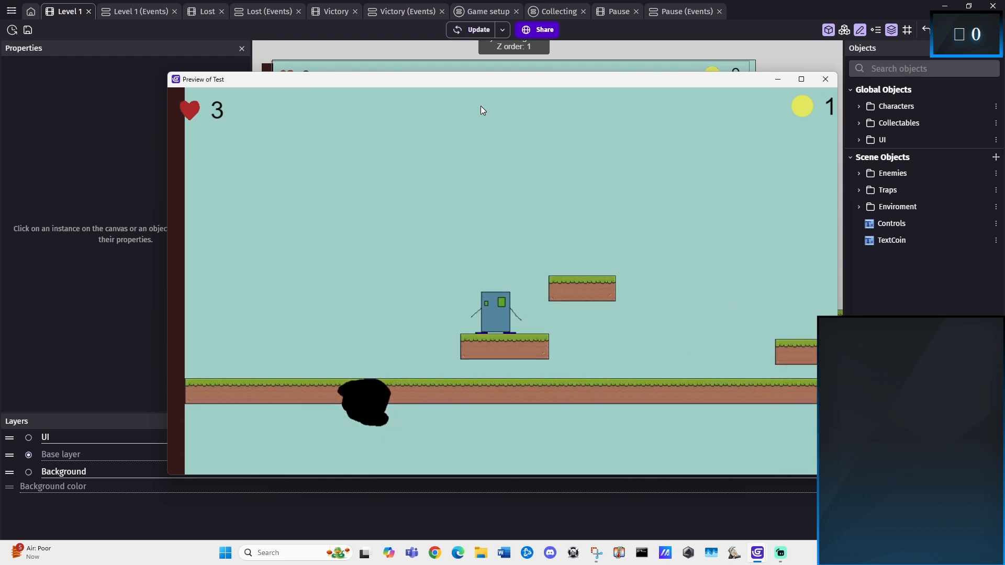
left_click(828, 77)
scroll(612, 309, "right", 3)
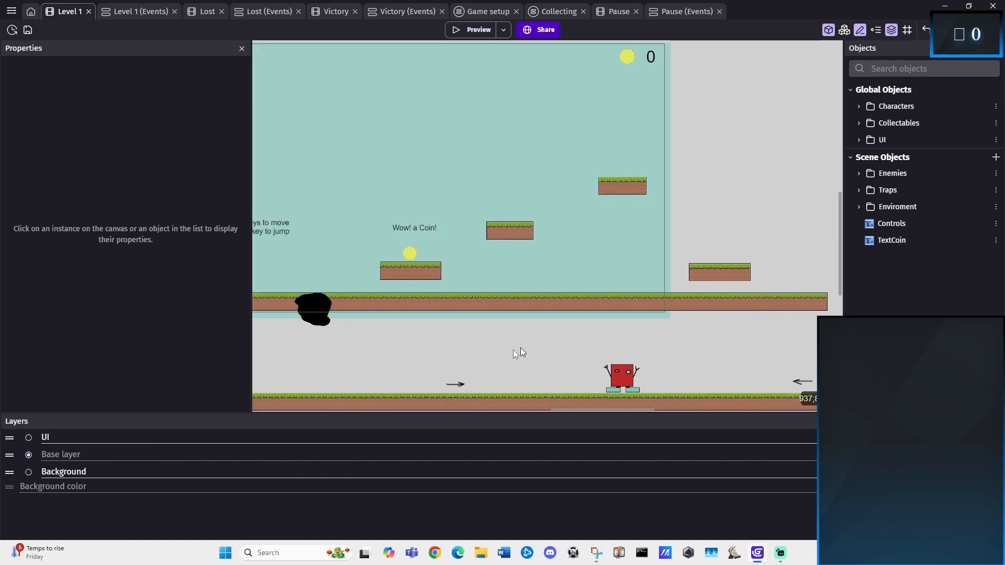
middle_click_drag(515, 351, 615, 329)
middle_click_drag(503, 341, 497, 275)
scroll(560, 284, "down", 1)
middle_click_drag(418, 185, 391, 183)
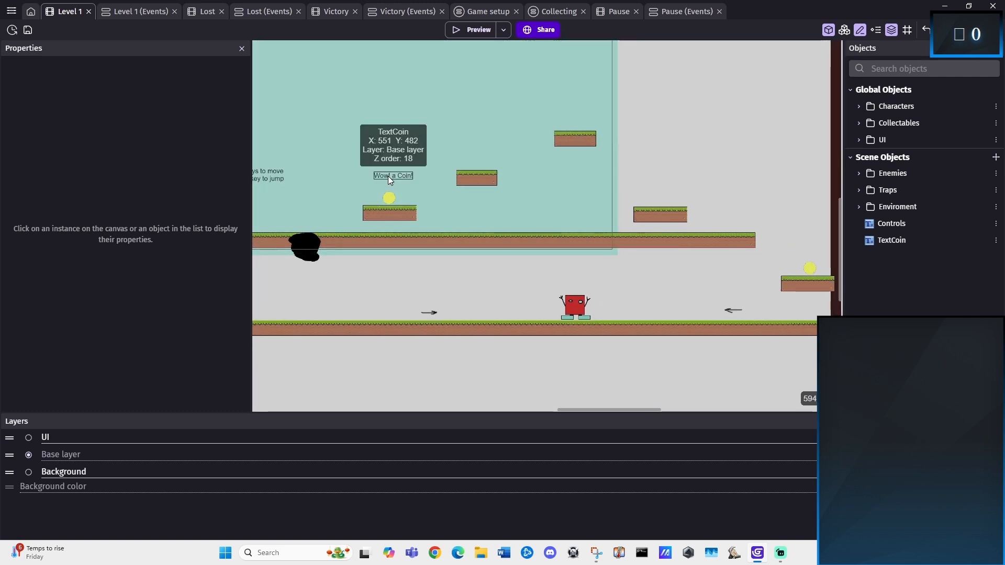
- Move the TextCoin text slightly closer to the coin on the first platform, to about X 543, Y 490
left_click(390, 177)
scroll(467, 285, "left", 5)
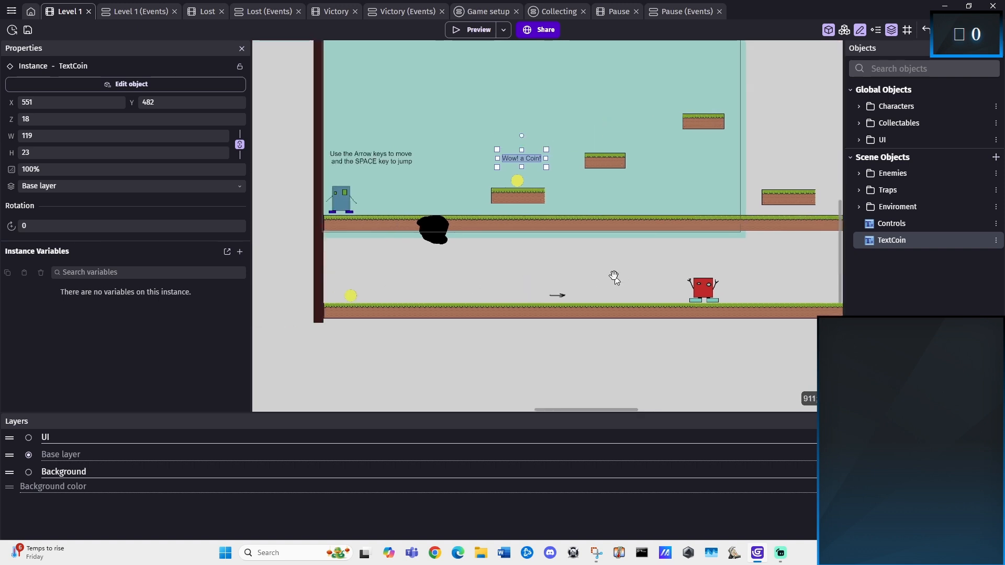
middle_click_drag(614, 276, 449, 287)
left_click(481, 275)
left_click_drag(357, 170, 354, 173)
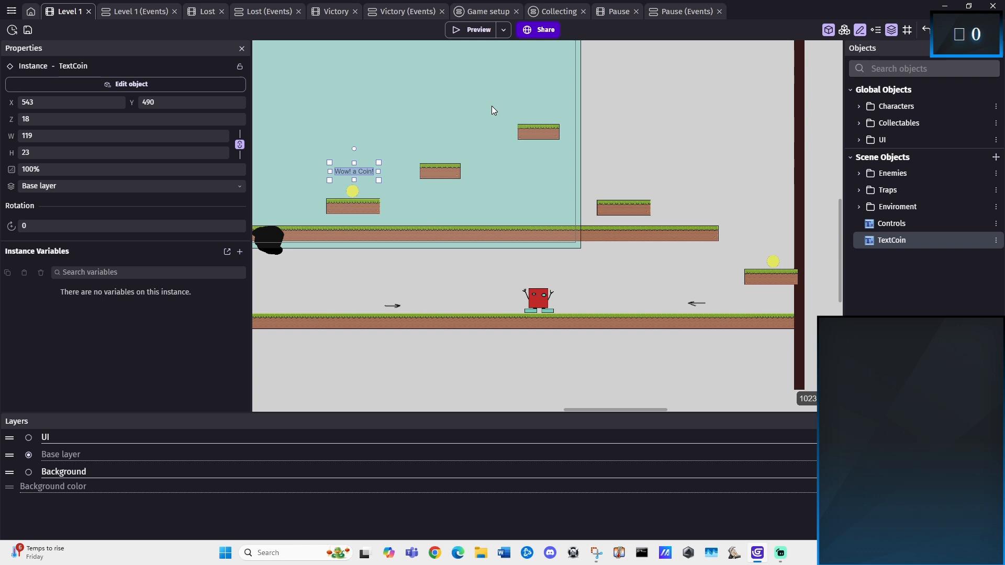
left_click(429, 268)
middle_click_drag(429, 268, 484, 283)
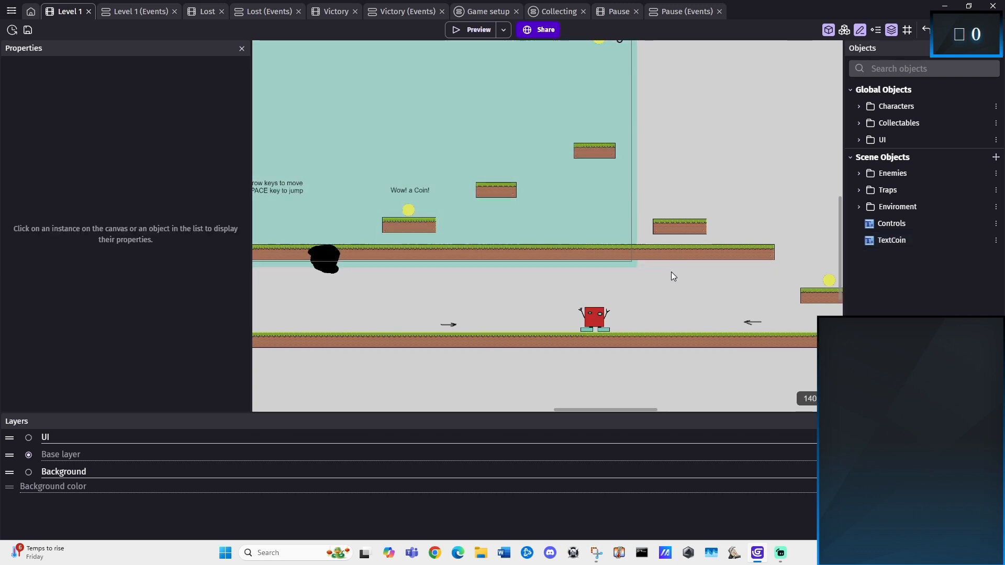
middle_click_drag(646, 283, 602, 282)
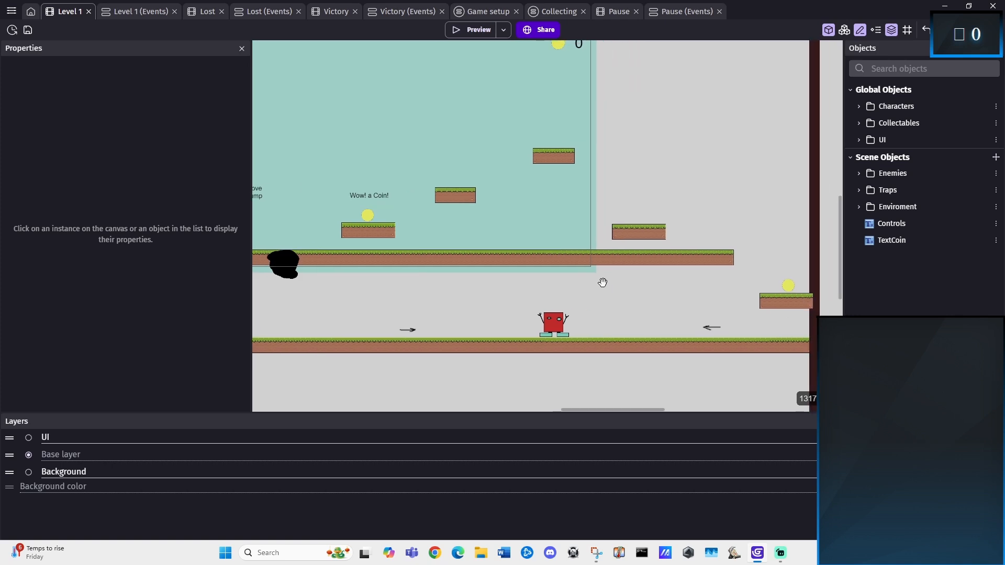
middle_click_drag(458, 234, 516, 251)
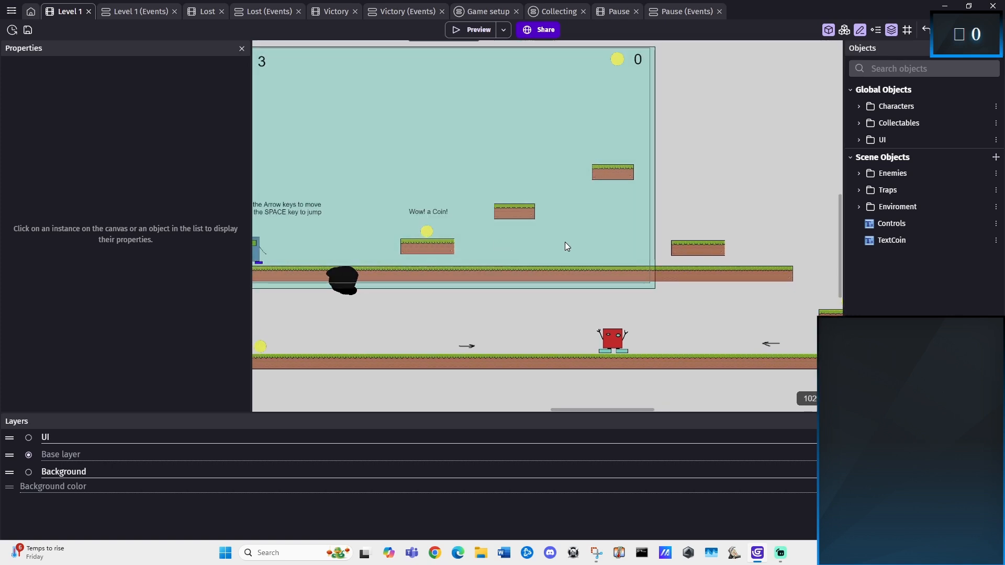
mouse_move(561, 243)
middle_mouse_down()
mouse_move(503, 241)
mouse_move(588, 238)
mouse_move(533, 232)
mouse_move(555, 234)
middle_mouse_up()
- Move Main_character from the level start to the far end of the upper ground, at about X 1517, Y 571
middle_click_drag(455, 220, 480, 194)
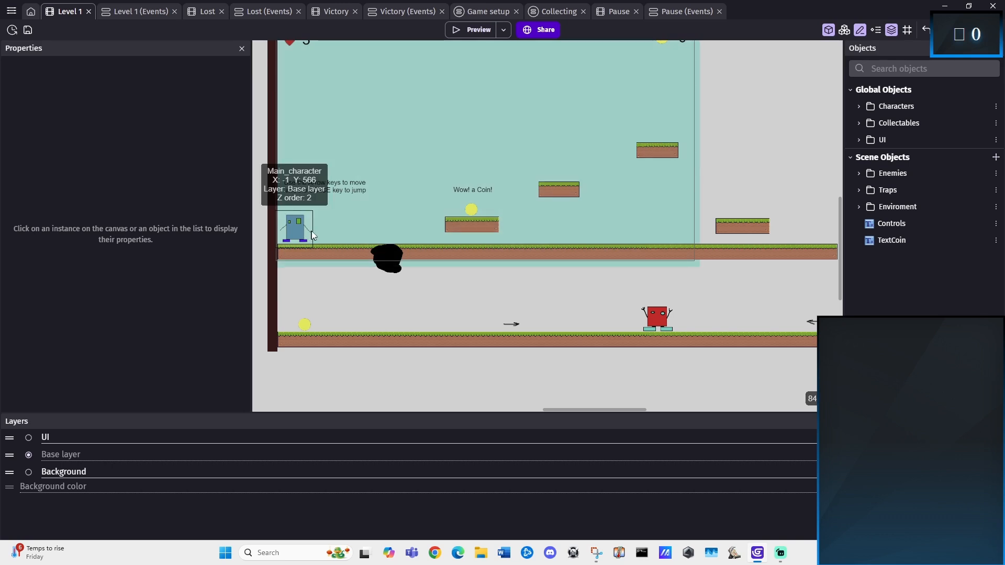
left_click_drag(300, 227, 753, 171)
middle_click_drag(793, 179, 516, 209)
scroll(594, 248, "up", 1)
left_click_drag(455, 197, 504, 264)
middle_click_drag(583, 286, 562, 256)
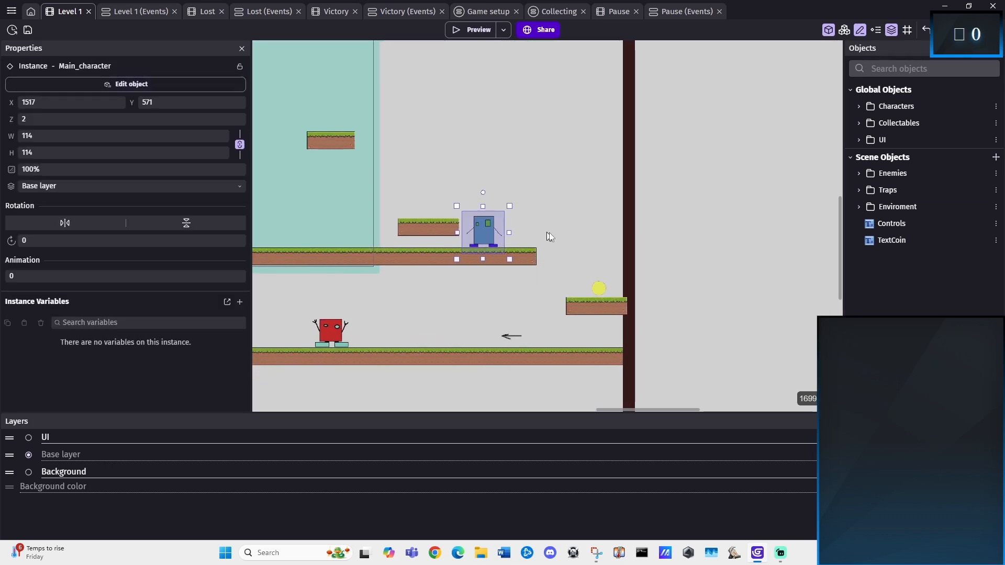
middle_click_drag(547, 303, 562, 238)
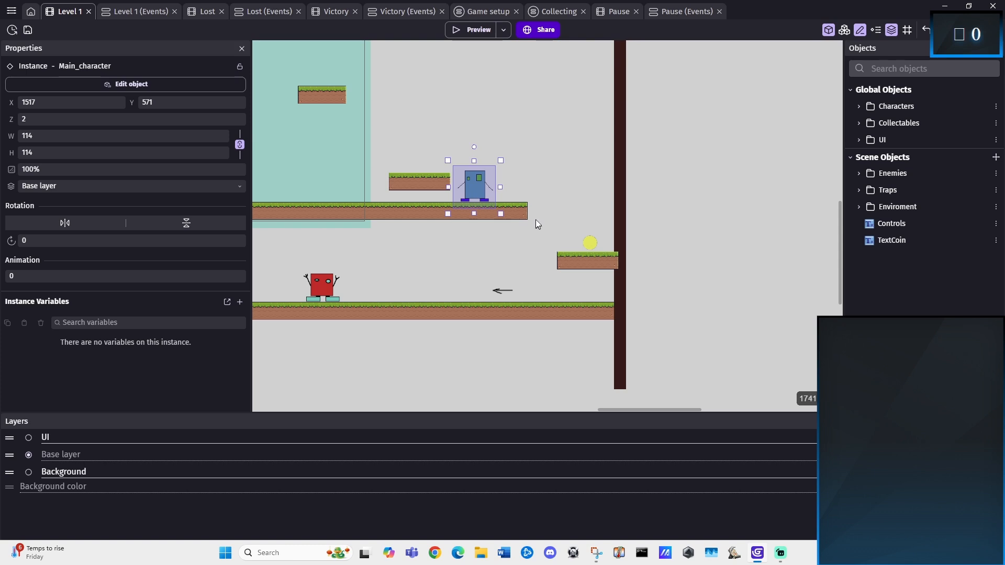
left_click(498, 191)
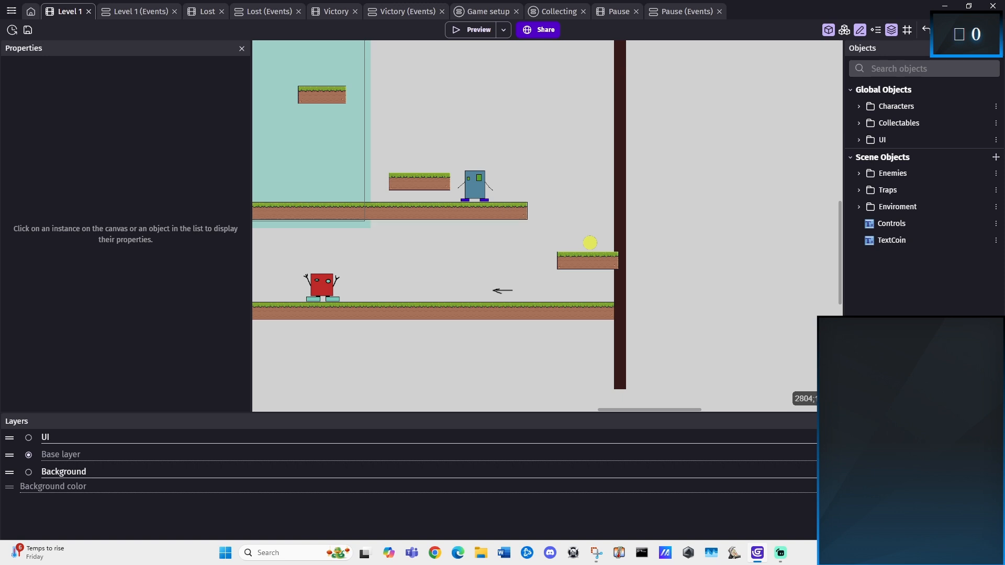
- Create a new sprite object from scratch named Flag and open Piskel to draw its first animation
left_click(996, 157)
left_click(239, 159)
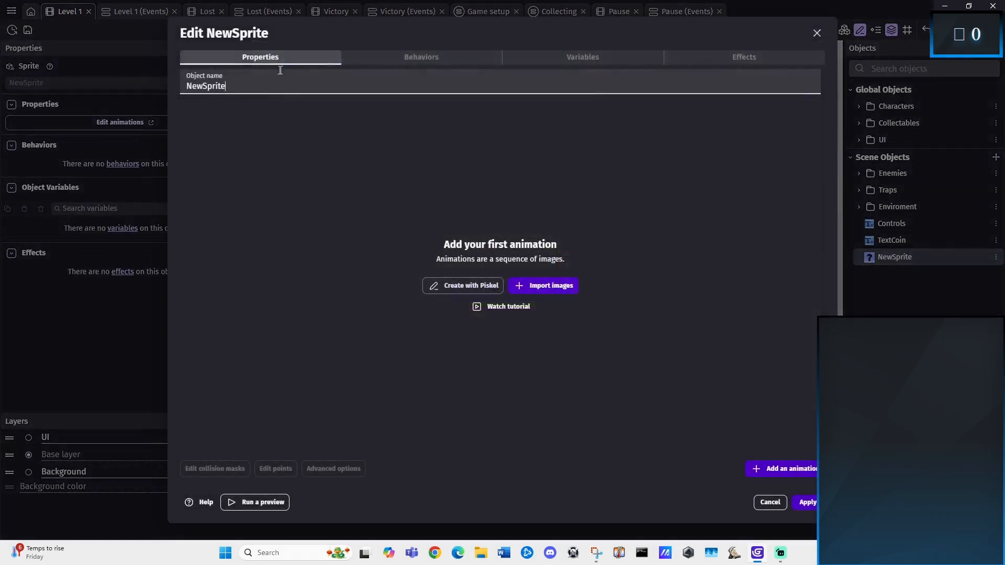
double_click(221, 86)
type("Flag")
left_click(464, 286)
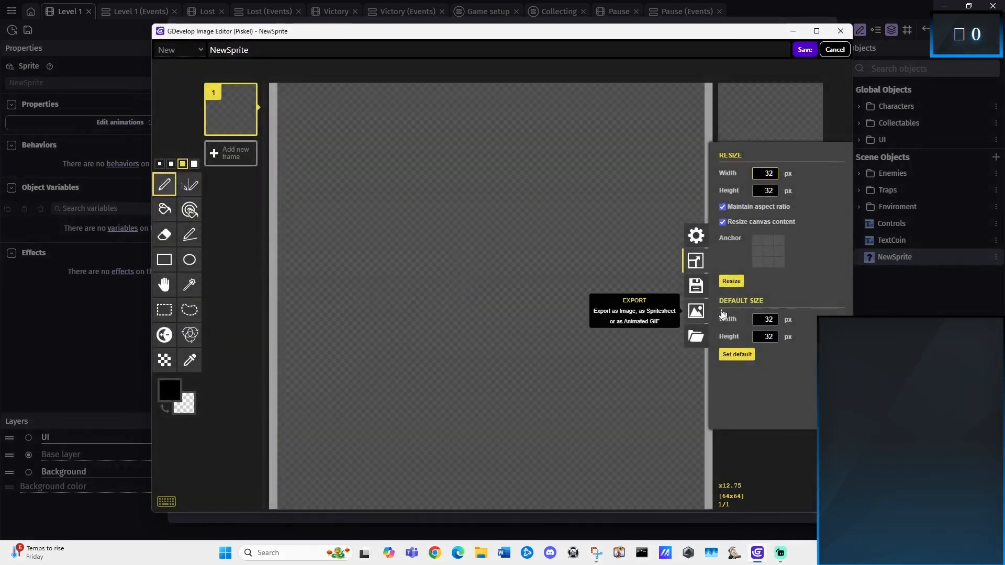
- Draw a vertical black flagpole with the Stroke tool and a square flag outline attached to its upper part
left_click(189, 234)
mouse_move(367, 146)
left_mouse_down()
mouse_move(393, 503)
mouse_move(368, 501)
left_mouse_up()
left_click(164, 260)
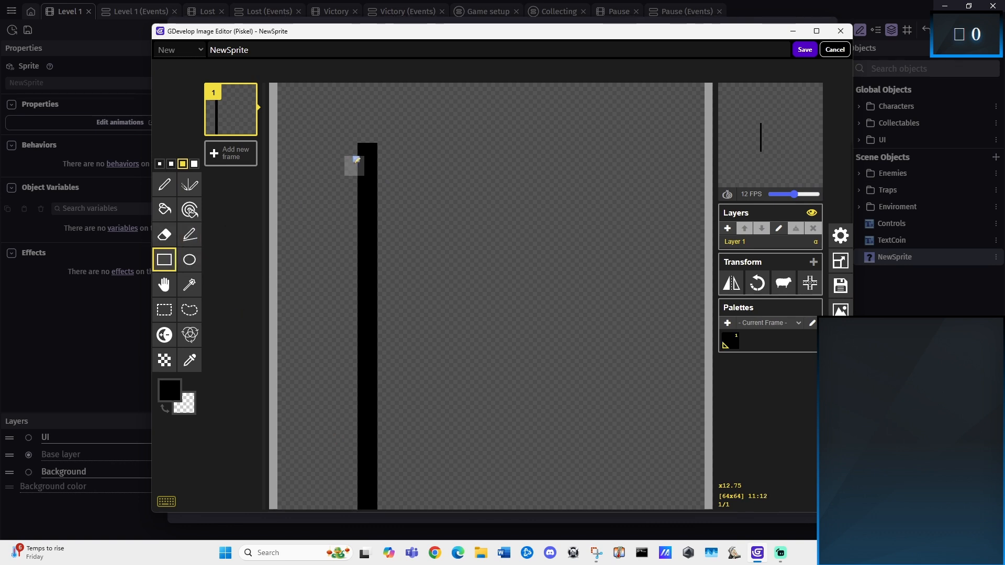
left_click_drag(366, 153, 534, 326)
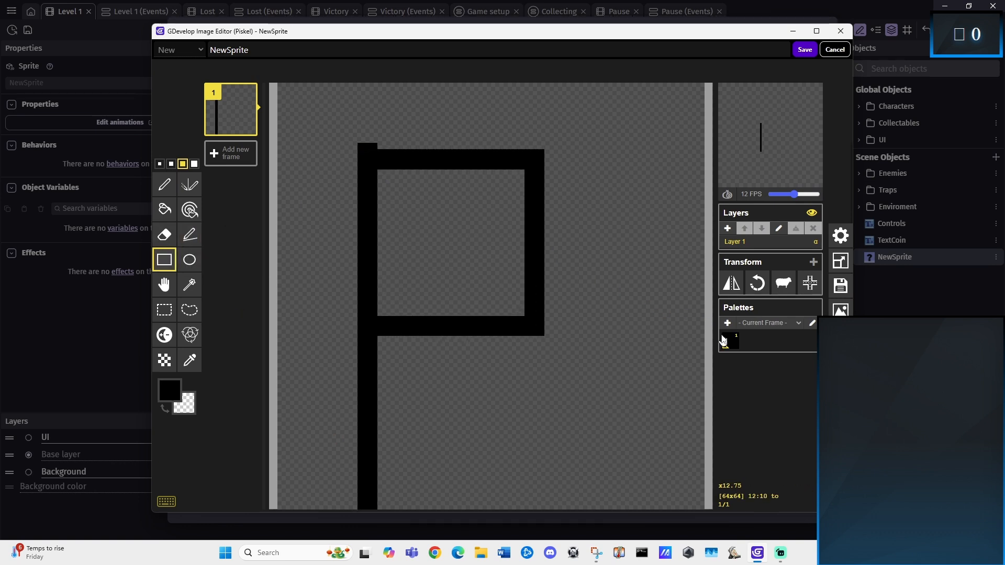
- Choose a muted green drawing colour and fill the inside of the flag outline with it
left_click(170, 390)
left_click(269, 429)
left_click(233, 431)
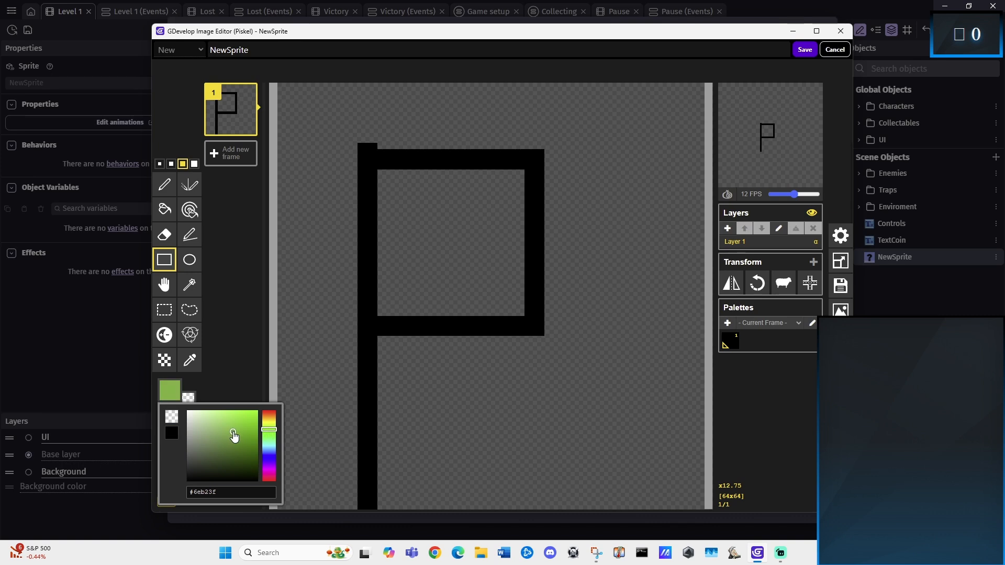
left_click(164, 210)
left_click(426, 225)
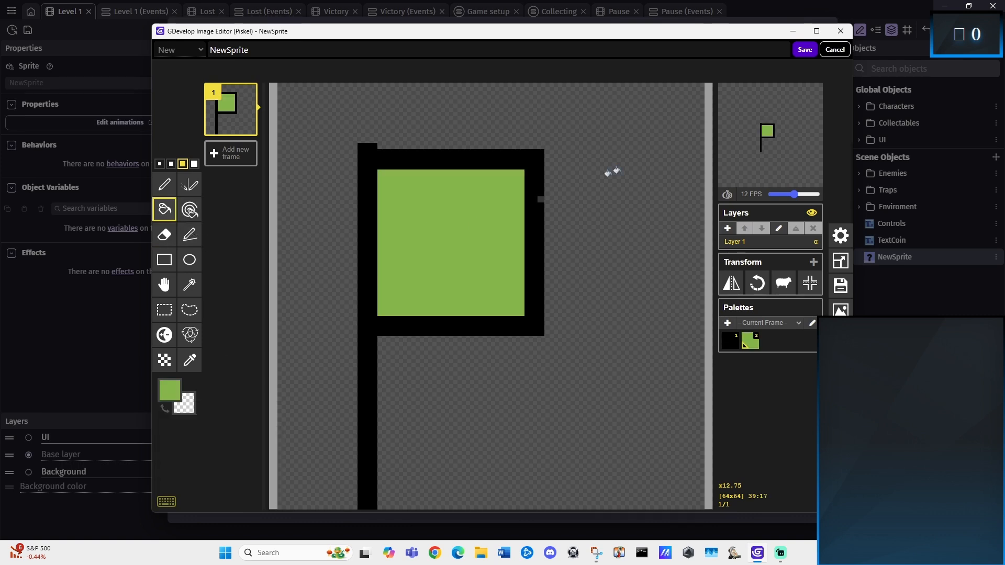
- Save the drawing, apply the Flag object, and place a Flag at the edge of the upper ground beside the character
left_click(804, 49)
left_click(803, 502)
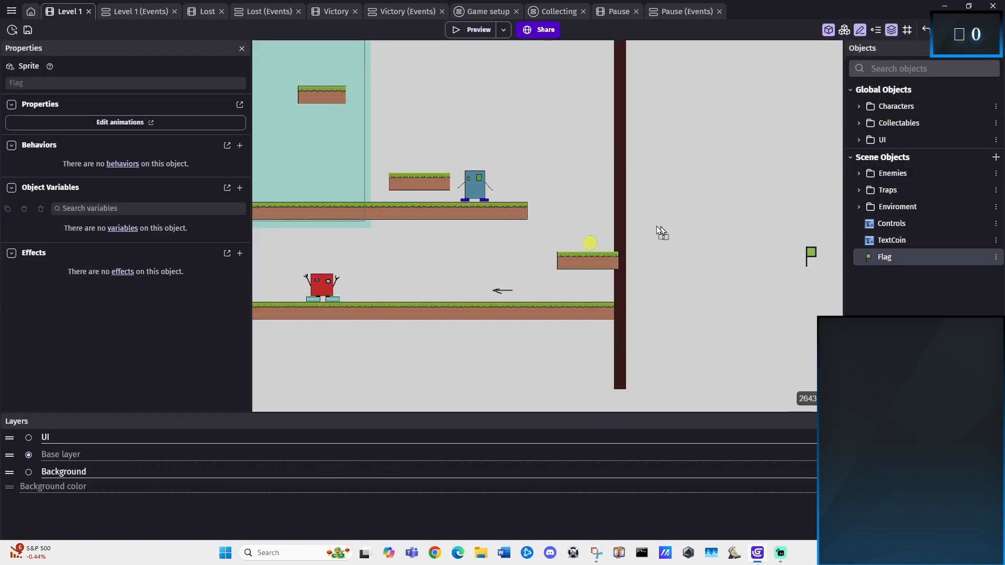
left_click_drag(506, 181, 546, 164)
left_click(516, 191)
- Create a new text object named FlagText with the initial text "Test"
left_click(559, 181)
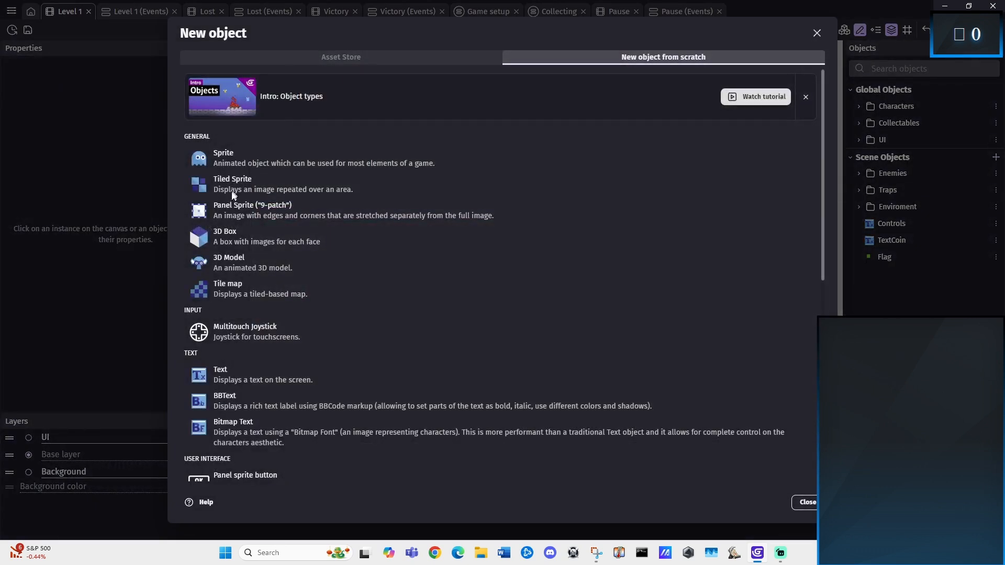
left_click(287, 367)
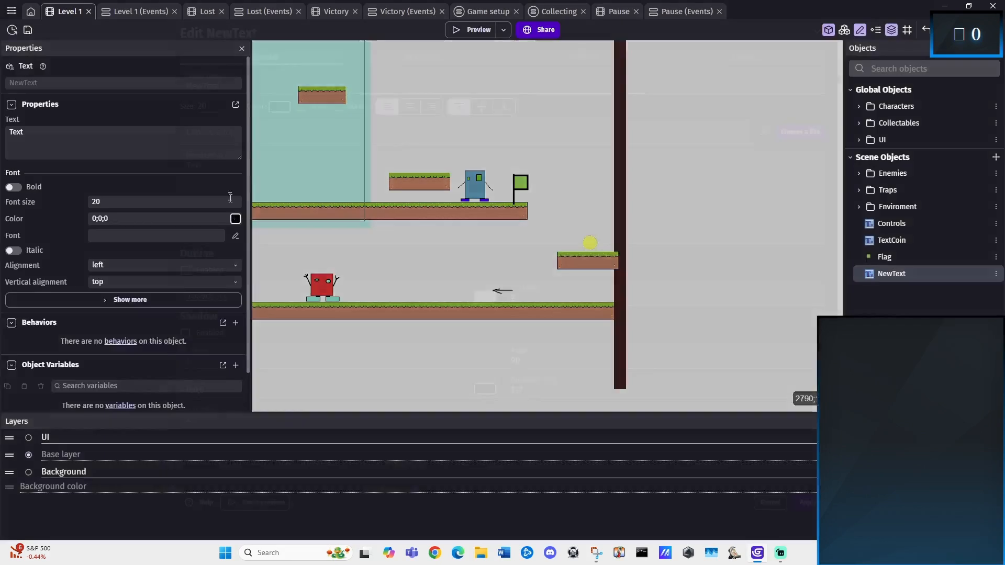
type("FlagText")
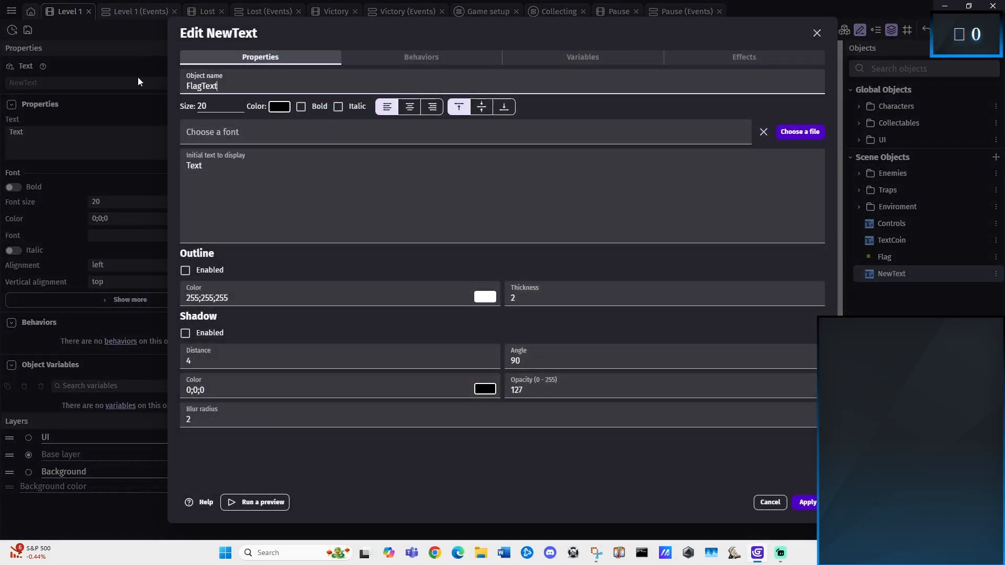
double_click(215, 166)
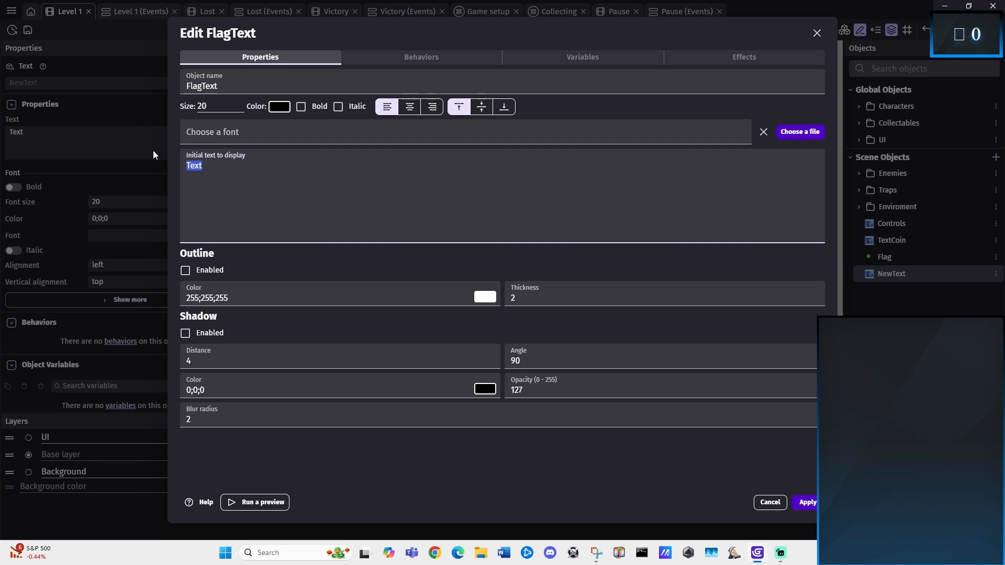
type("Test")
left_click(806, 502)
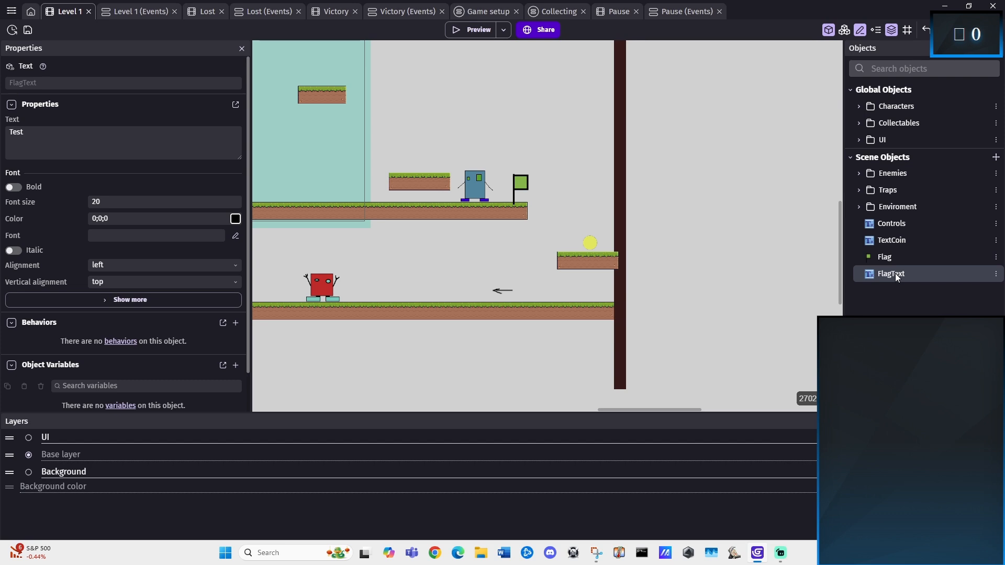
- Place FlagText in the scene just above the flag, at about X 1680, Y 532
left_click_drag(895, 273, 515, 152)
left_click(516, 154)
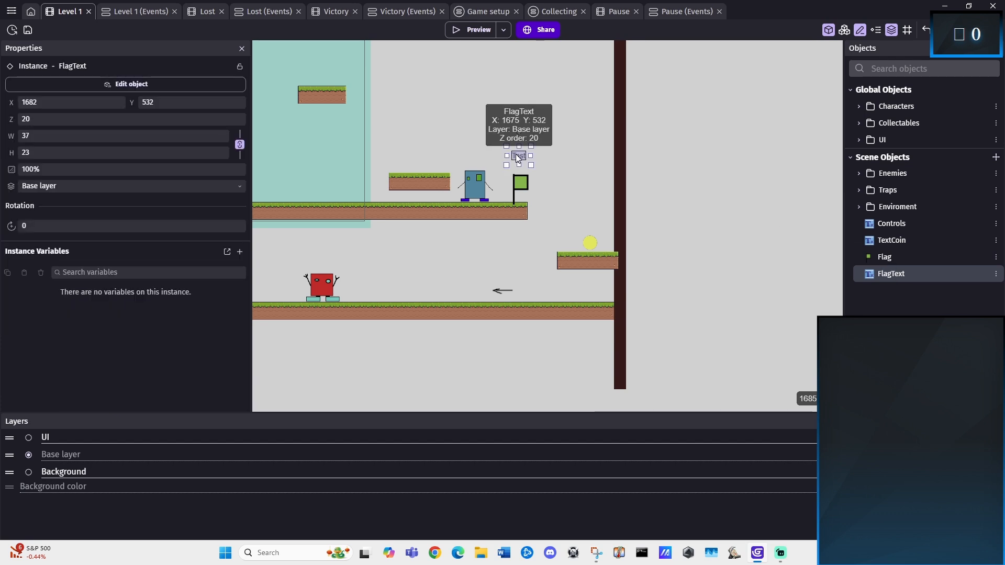
left_click(544, 154)
scroll(562, 173, "up", 3, "ctrl")
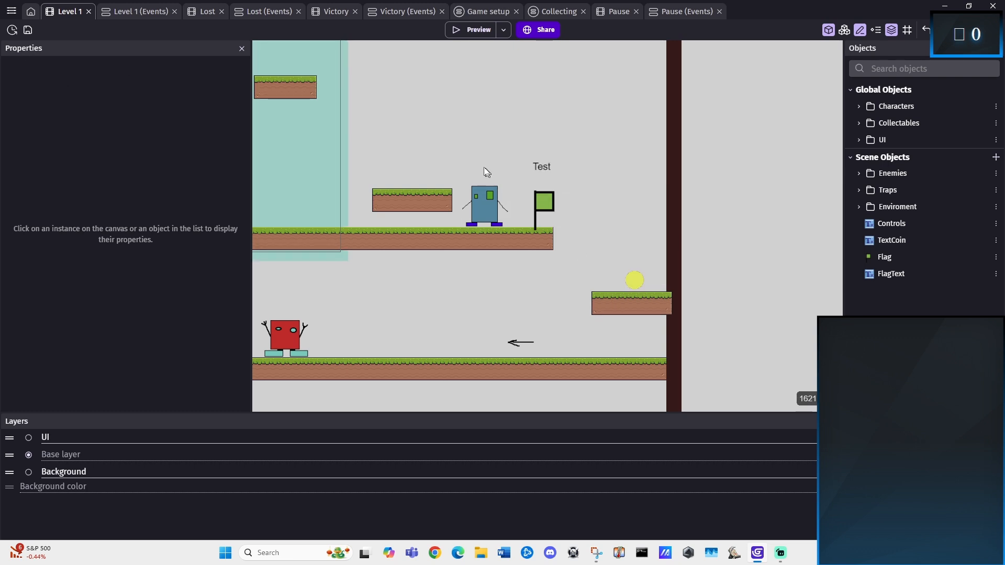
- Add a global number variable named FlagText with the value 0, apply it, and return to the scene
left_click(11, 13)
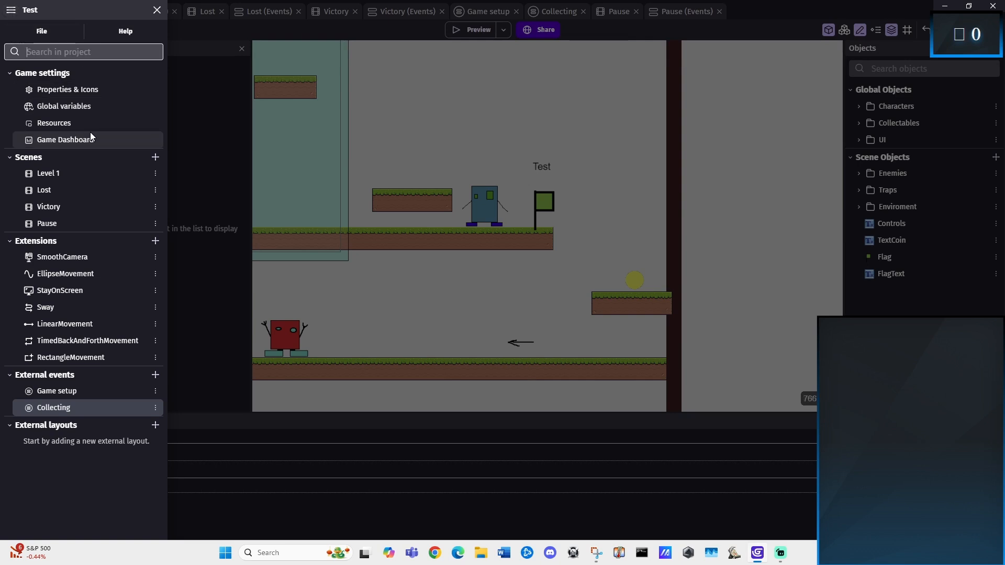
left_click(67, 108)
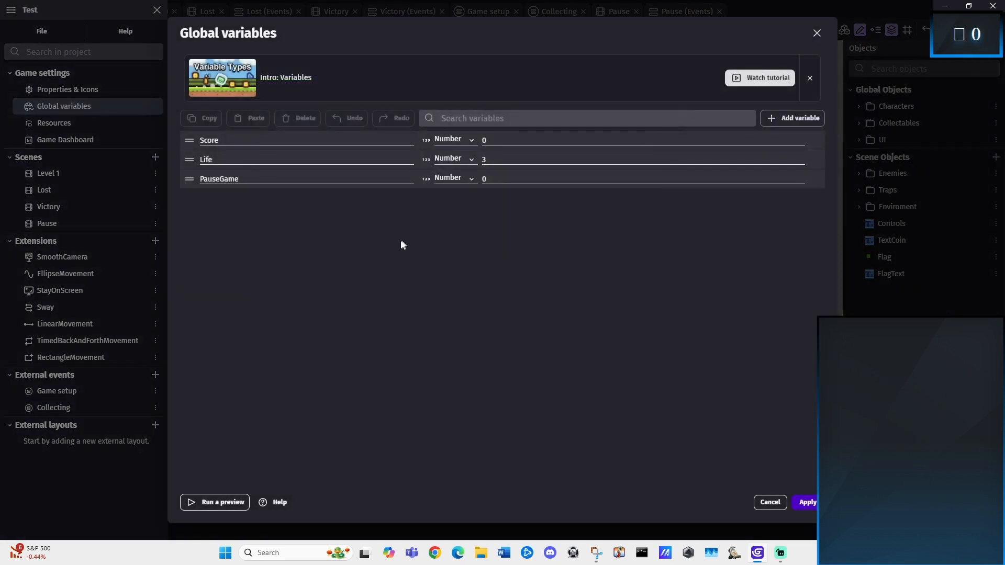
left_click(800, 118)
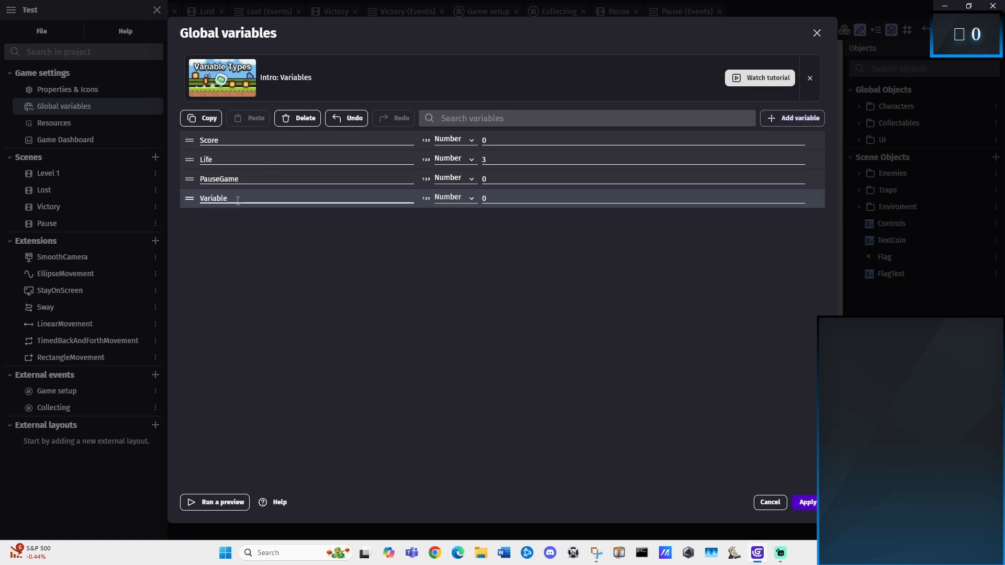
type("Tl")
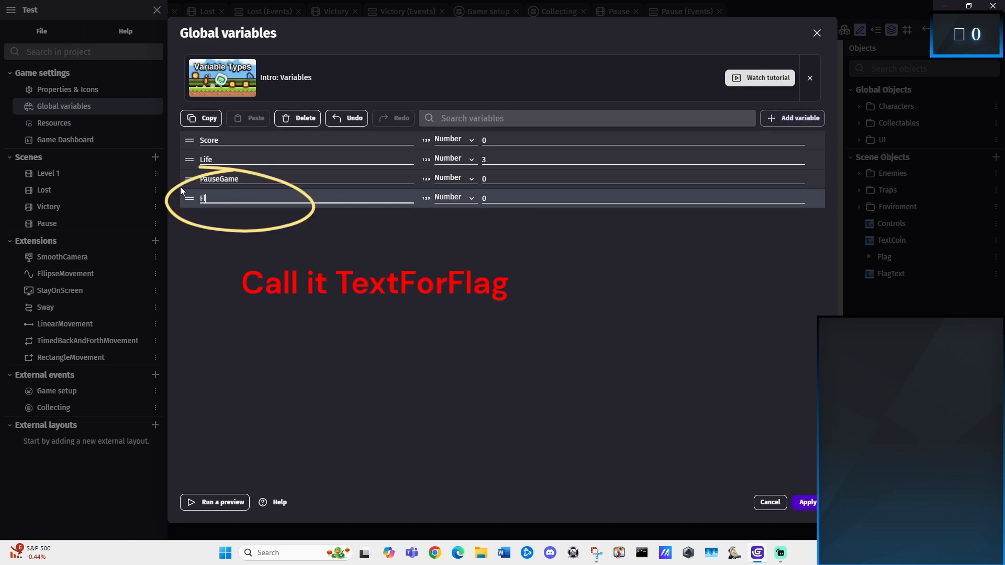
type("agText")
left_click(353, 246)
left_click(810, 503)
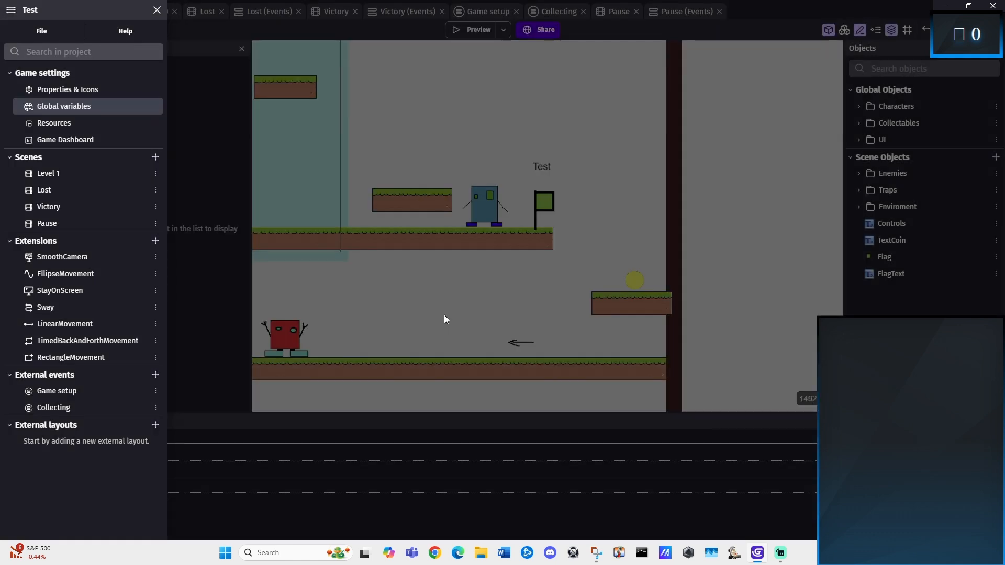
left_click(355, 304)
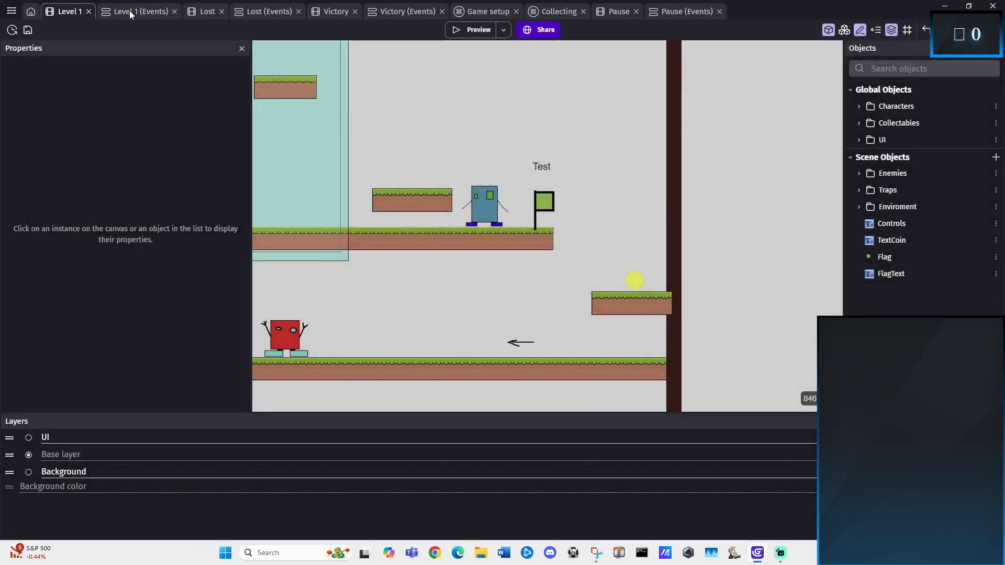
- Add an empty event below the Instructions group in Level 1 (Events) and an event group named FlagText above it
left_click(130, 11)
left_click(26, 299)
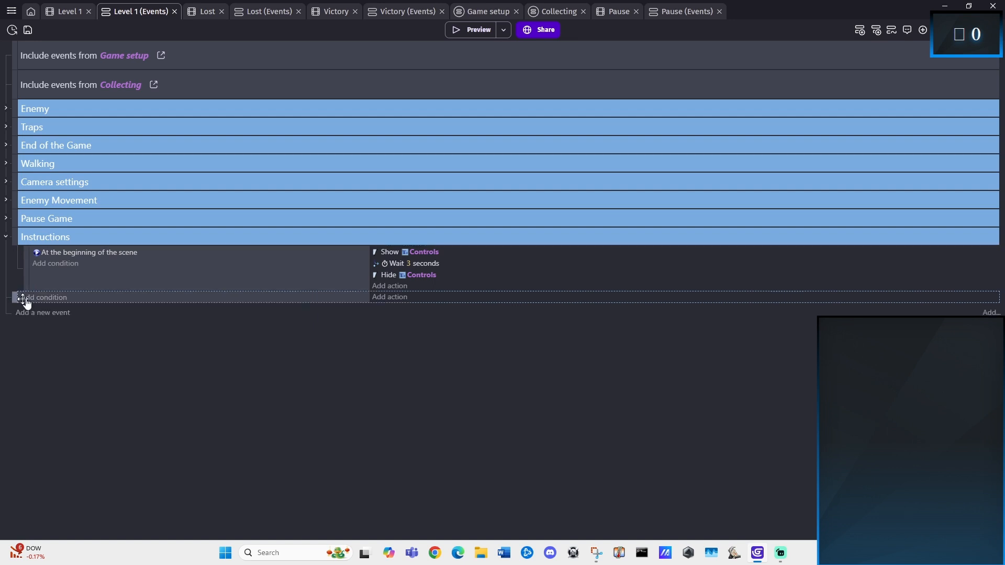
left_click(923, 31)
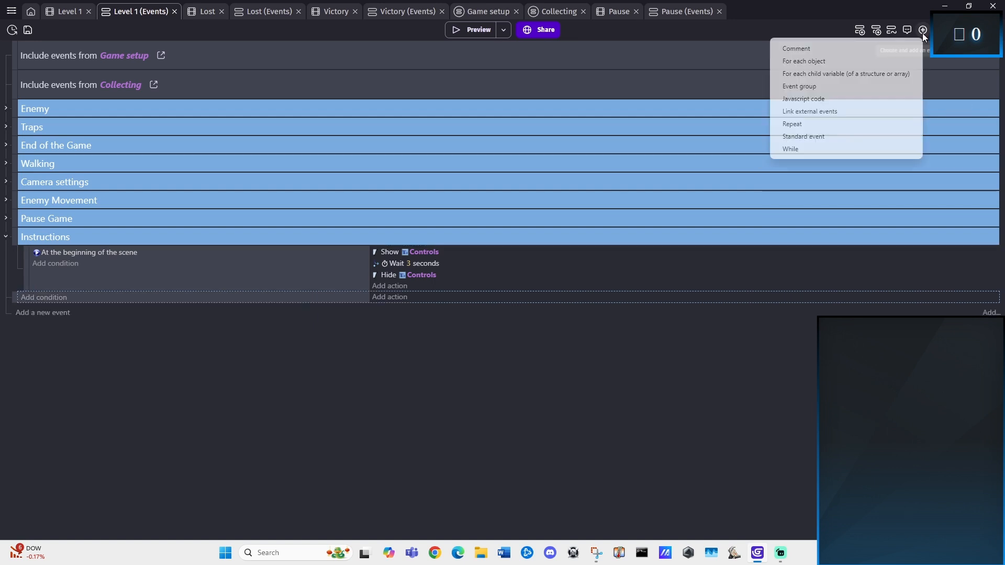
left_click(810, 86)
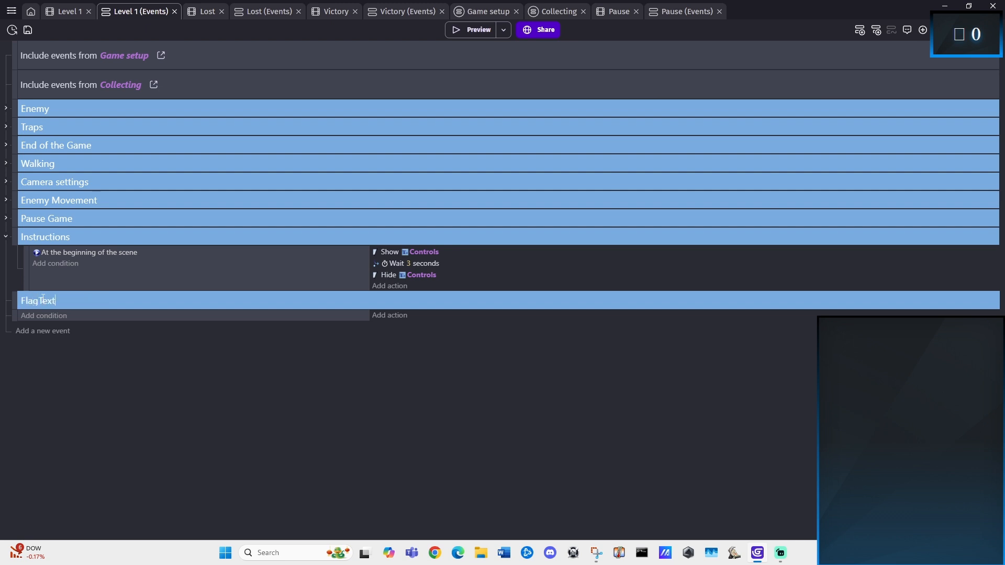
- Nest the empty event inside the FlagText group and give it the condition At the beginning of the scene
left_click(13, 315)
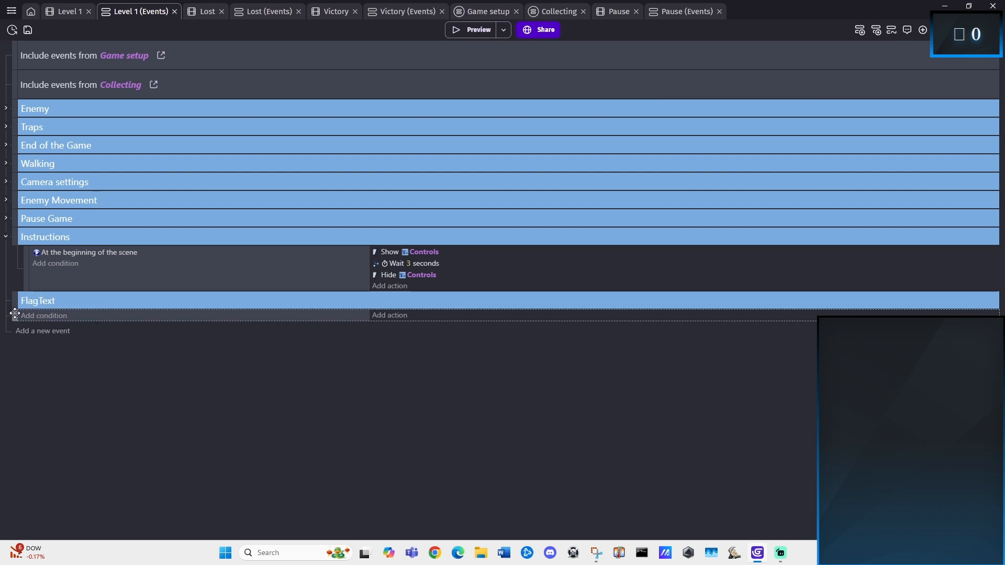
left_click(52, 318)
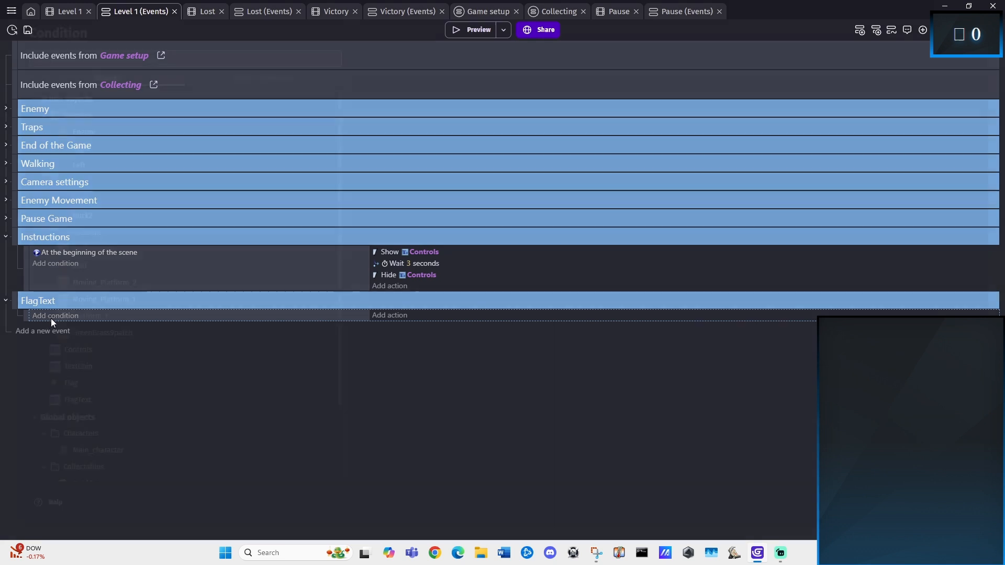
type("begin")
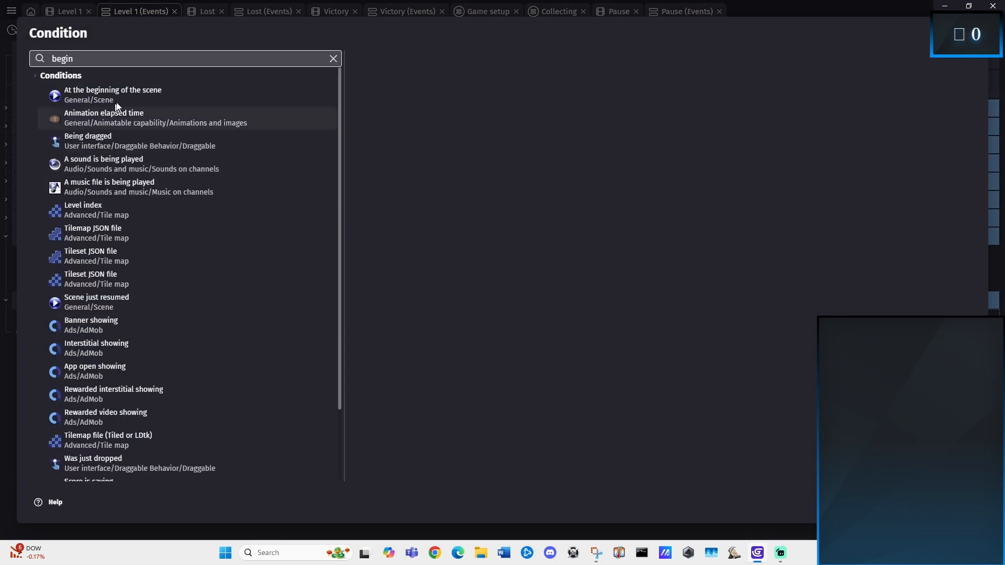
left_click(269, 99)
left_click(966, 502)
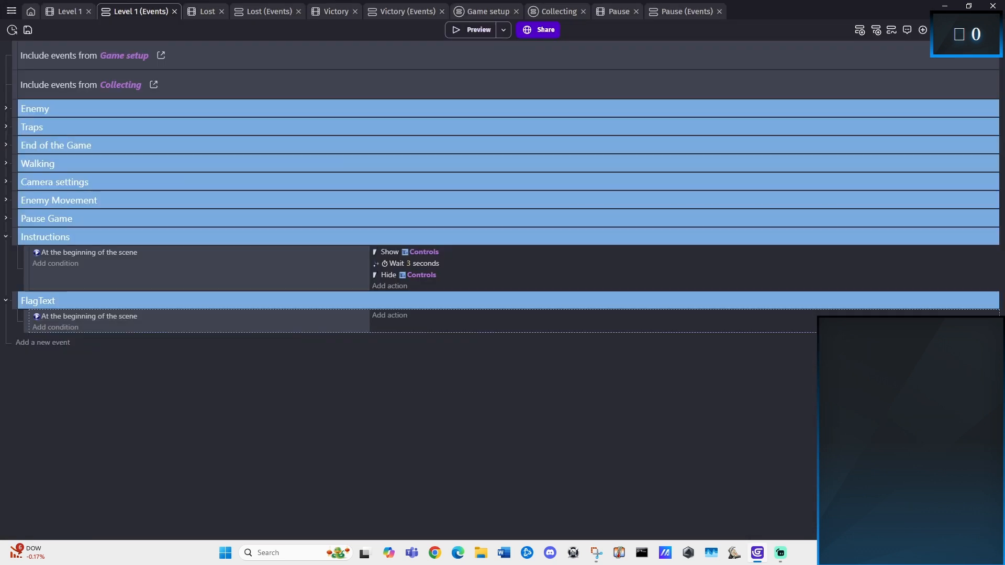
- Add an action that hides the FlagText object to the beginning-of-scene event in the FlagText group
left_click(389, 316)
type("hide")
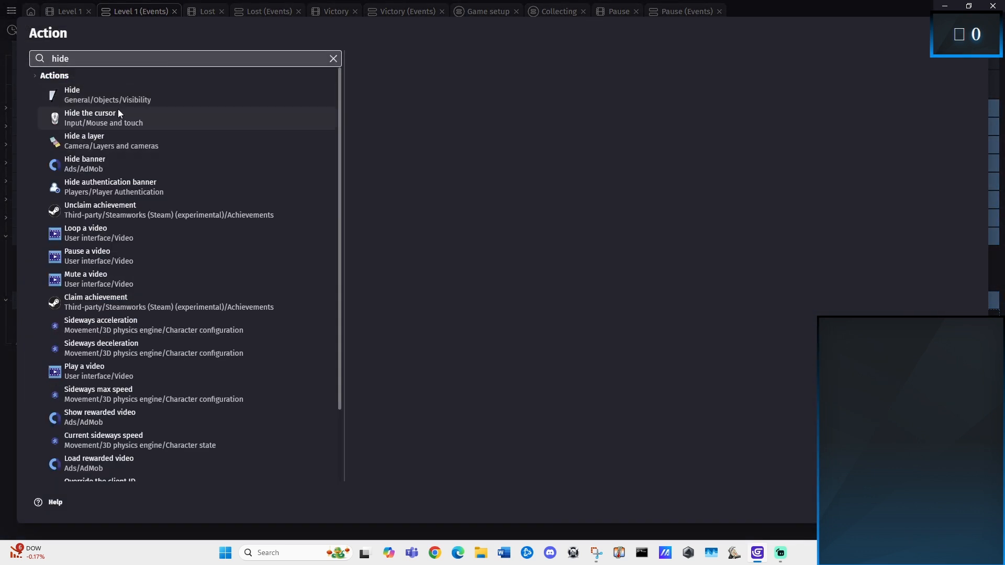
left_click(118, 102)
scroll(458, 265, "down", 3)
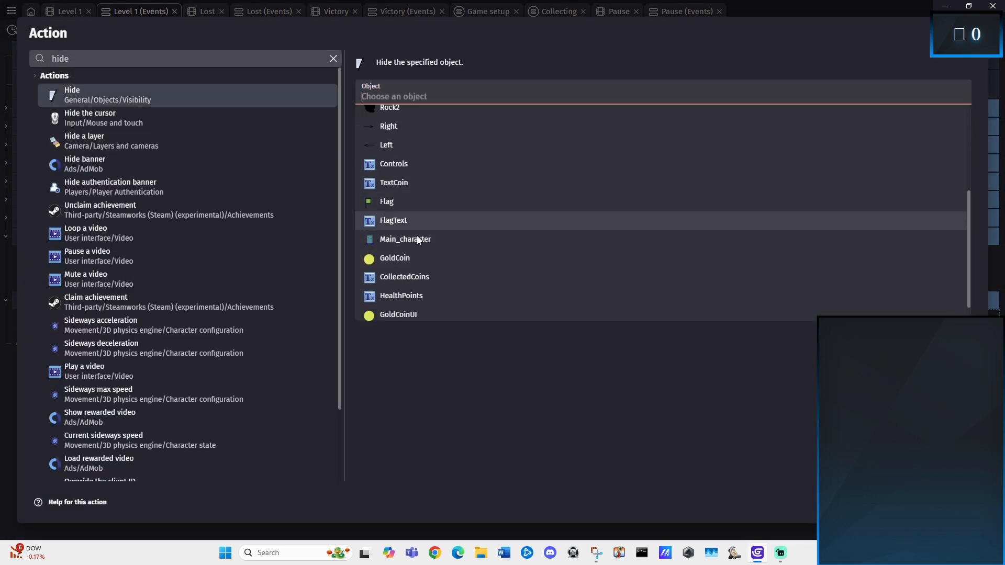
scroll(406, 191, "down", 1)
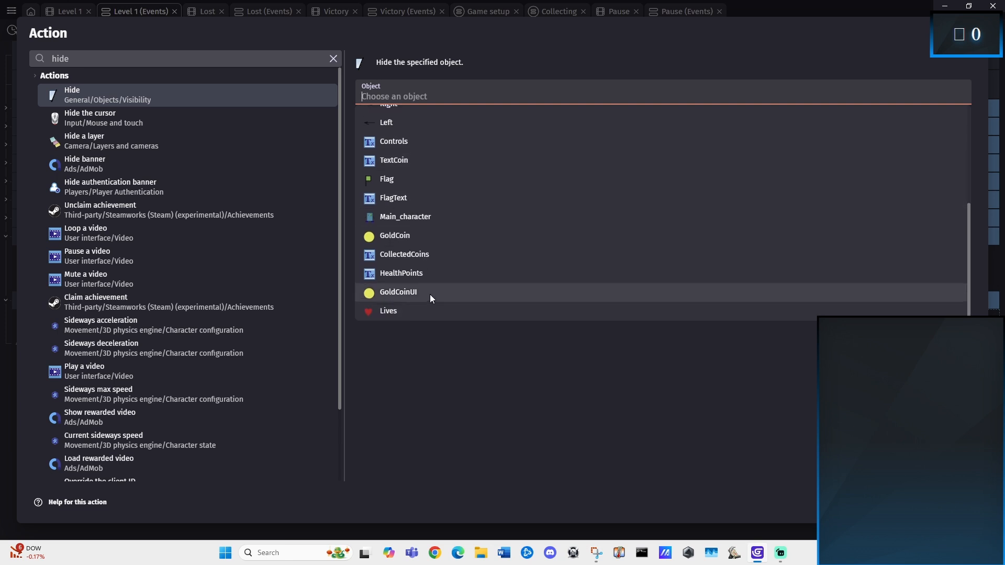
scroll(419, 270, "up", 3)
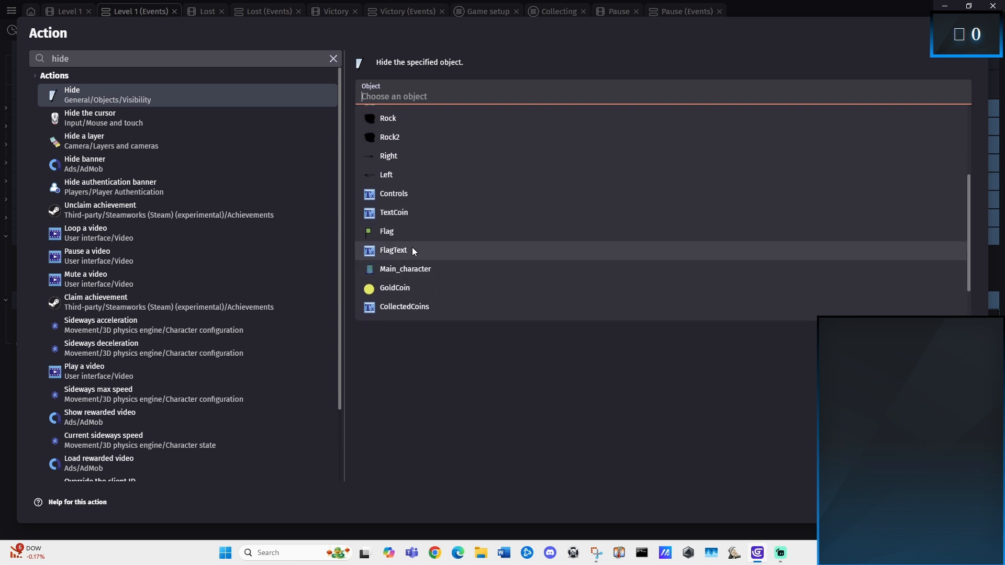
left_click(413, 248)
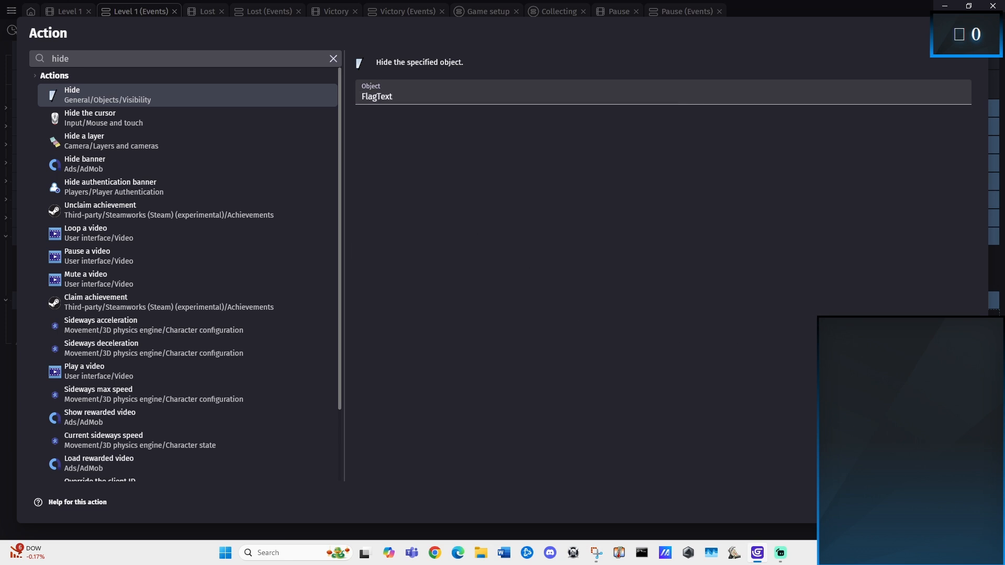
left_click(962, 502)
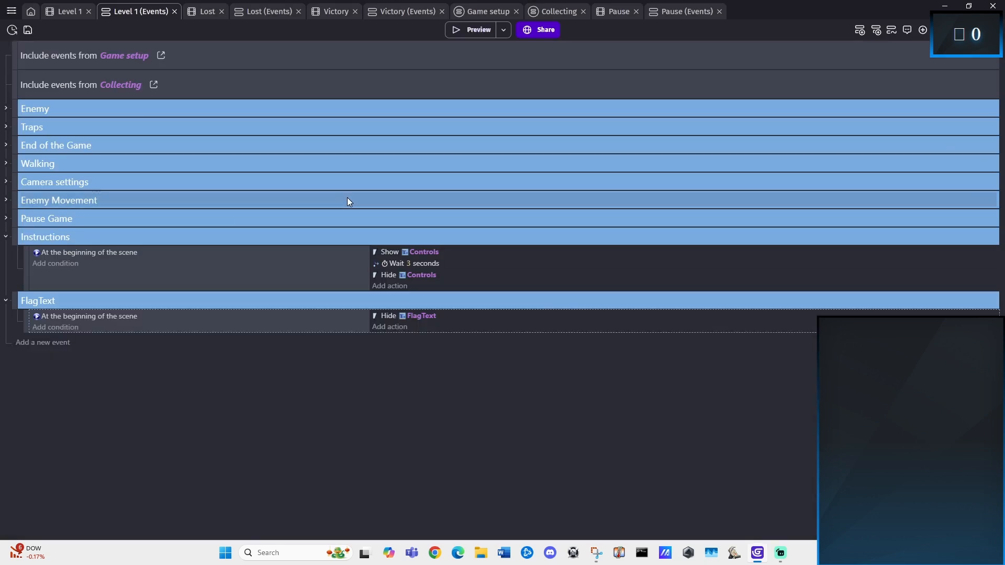
- Add a second event to the FlagText group with a collision condition between Main_character and Flag
left_click(41, 343)
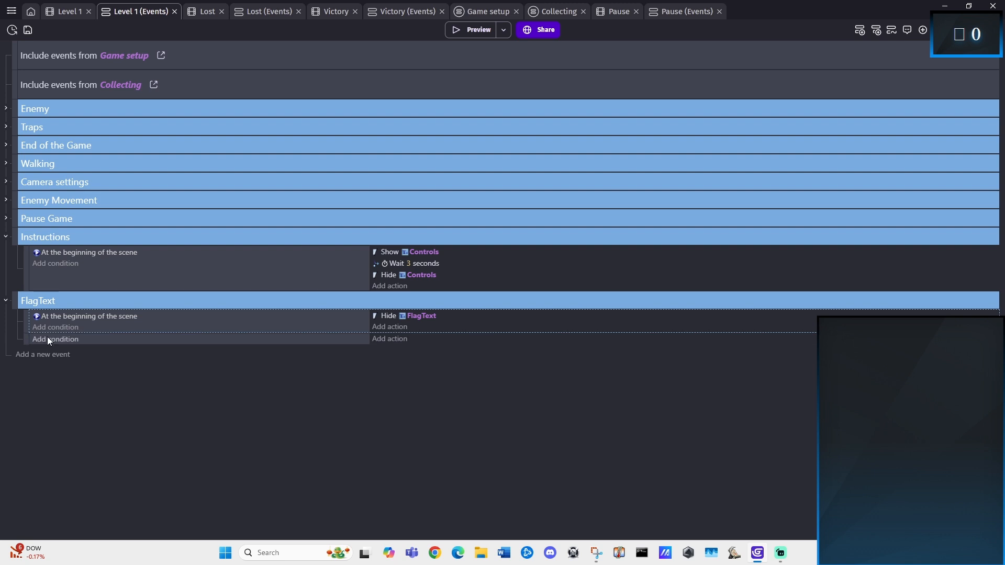
left_click(47, 338)
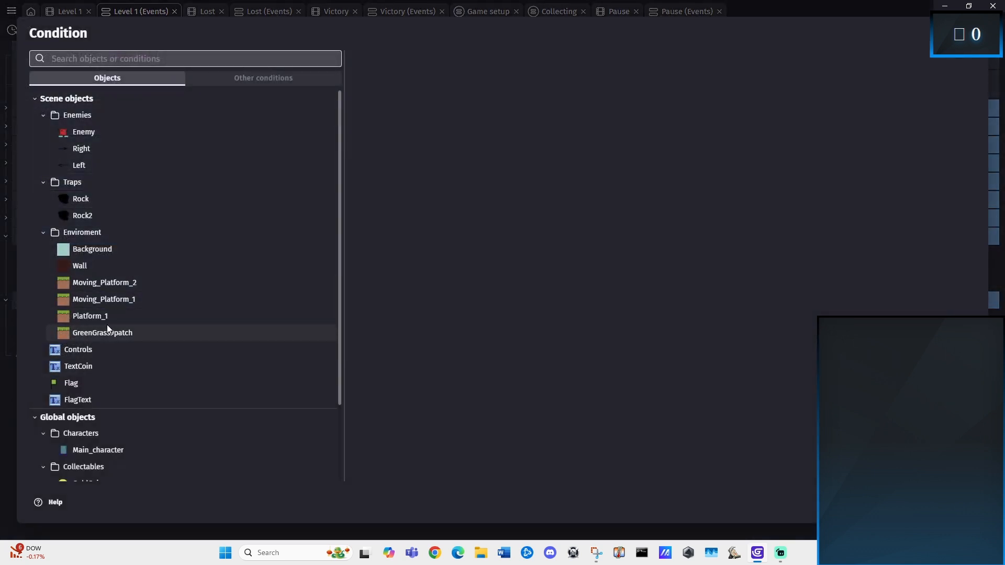
type("col")
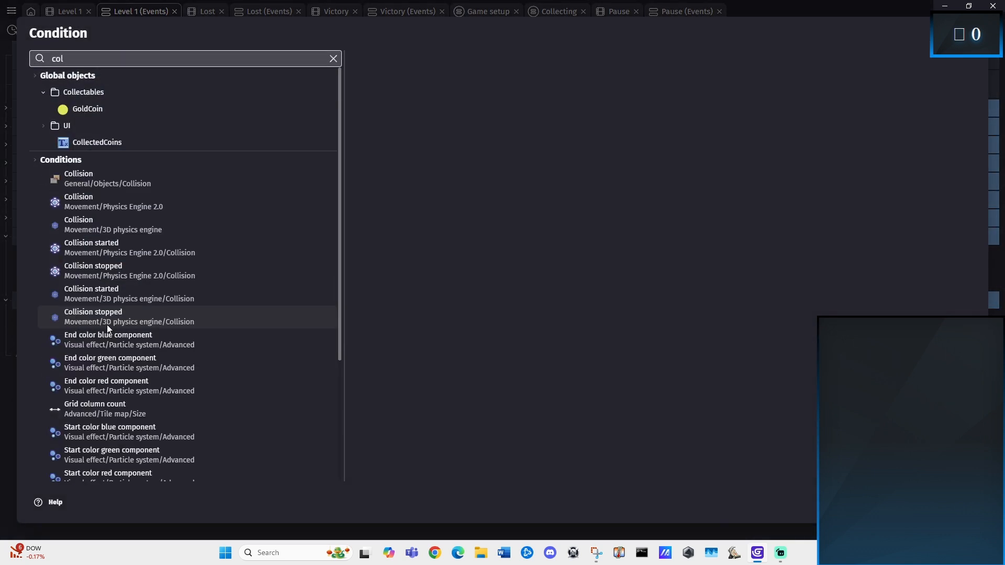
left_click(98, 180)
scroll(406, 220, "down", 1)
scroll(405, 223, "down", 1)
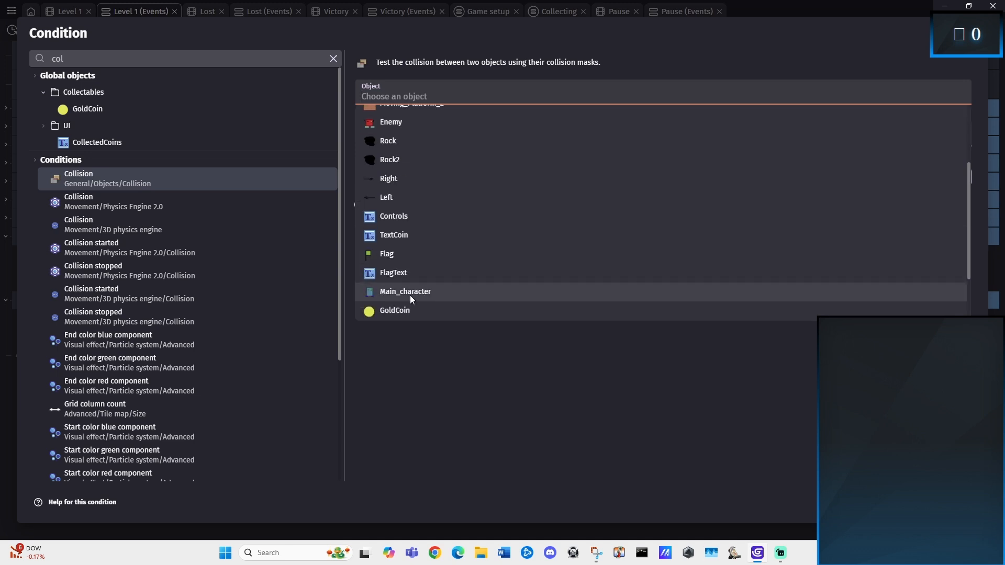
left_click(410, 293)
scroll(398, 298, "down", 2)
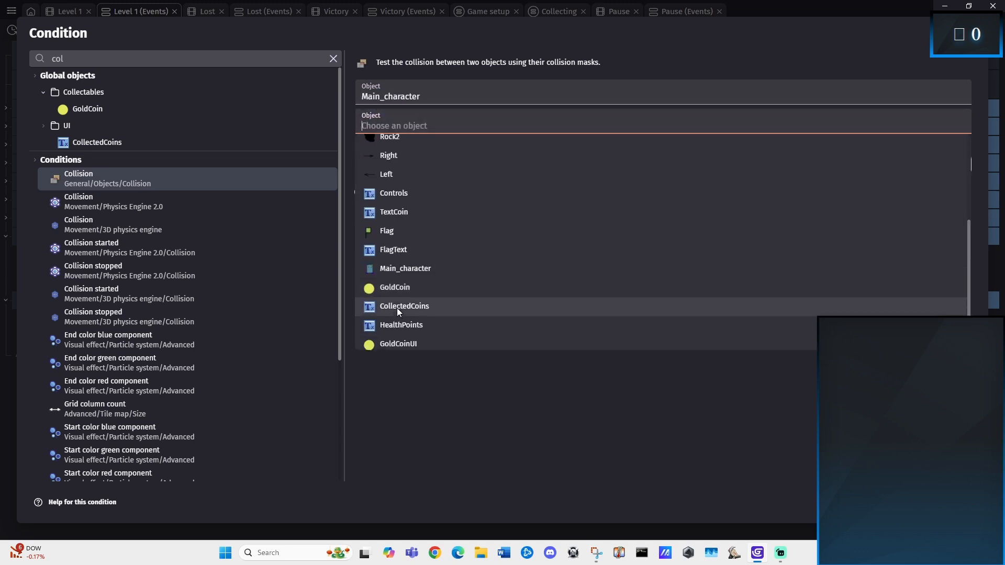
left_click(396, 231)
left_click(960, 502)
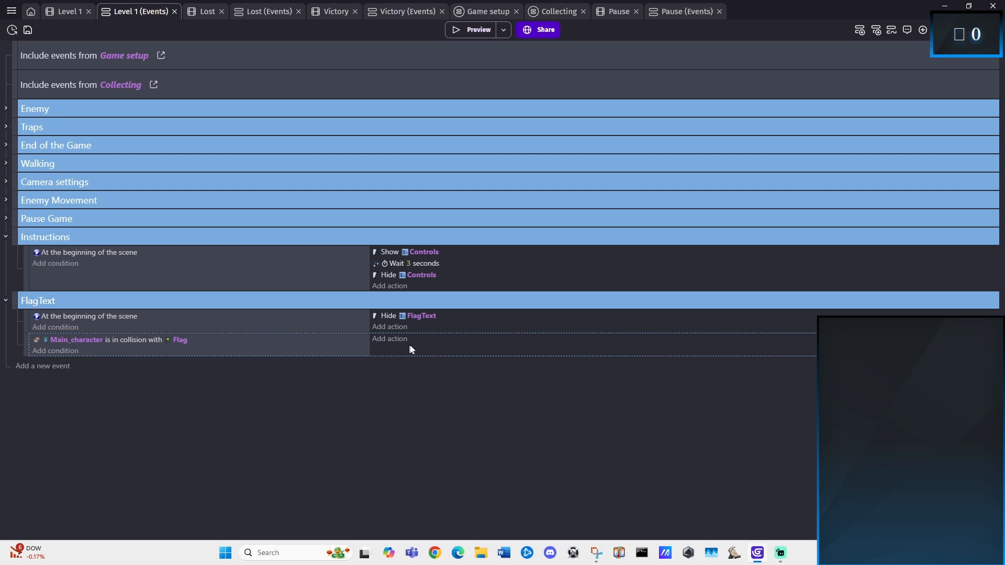
- Add an action to the flag collision event that sets the variable FlagText to 1
left_click(405, 340)
type("varia")
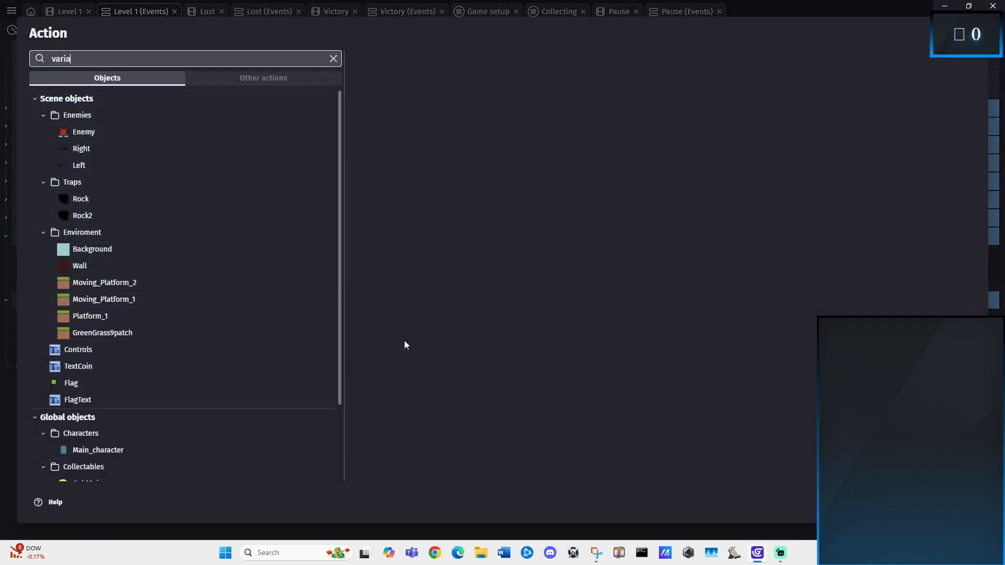
type("ble")
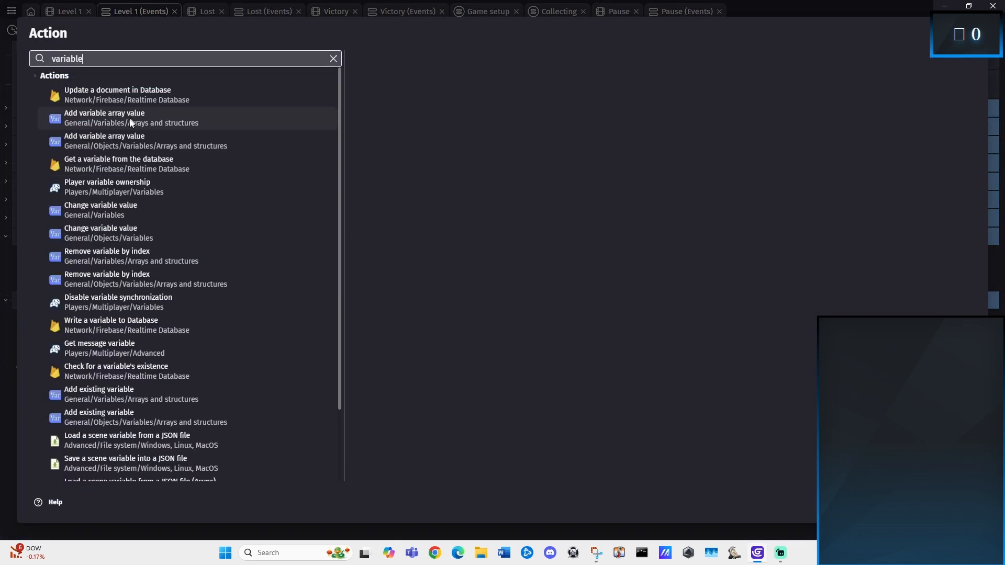
left_click(108, 214)
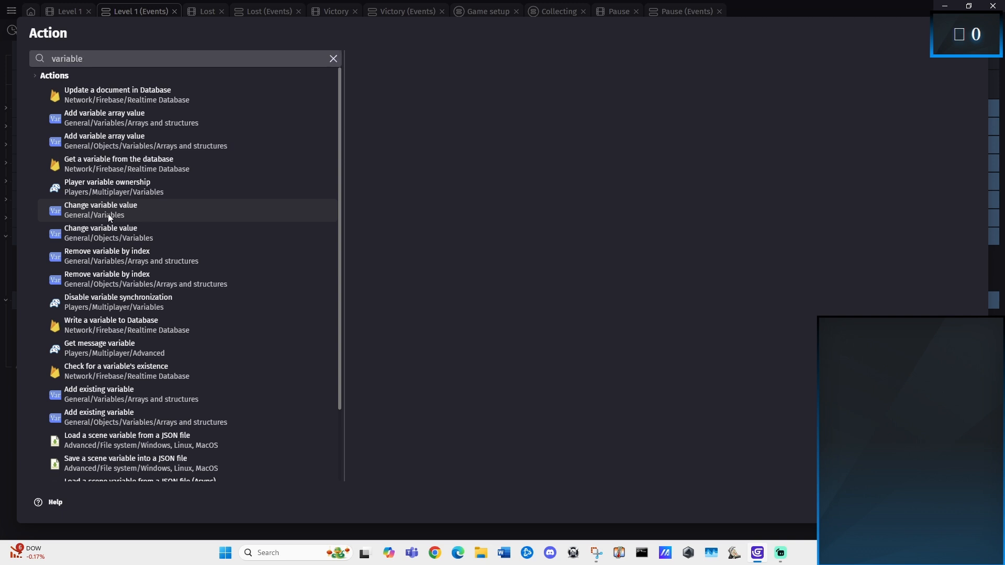
left_click(442, 118)
left_click(407, 165)
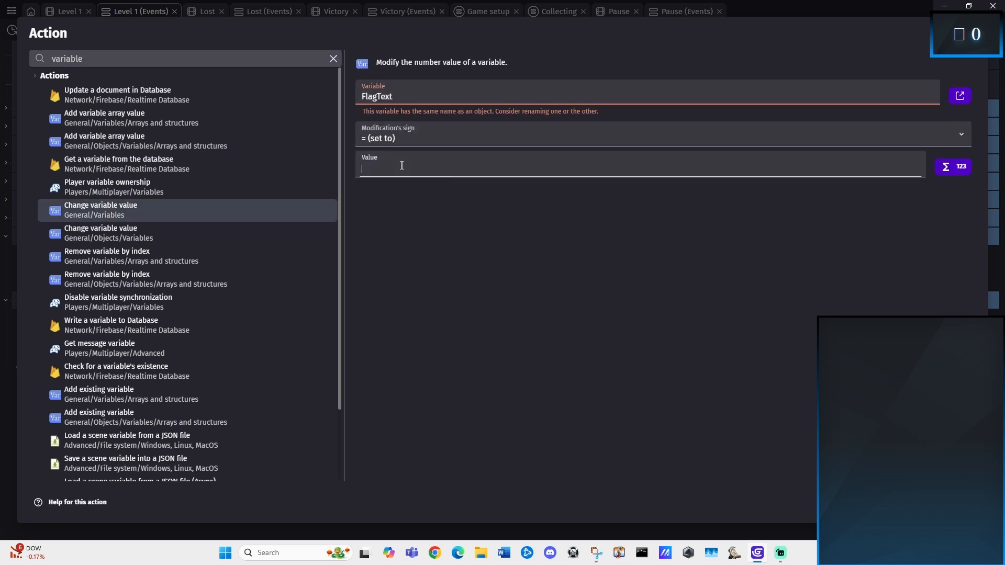
type("1")
key("Return")
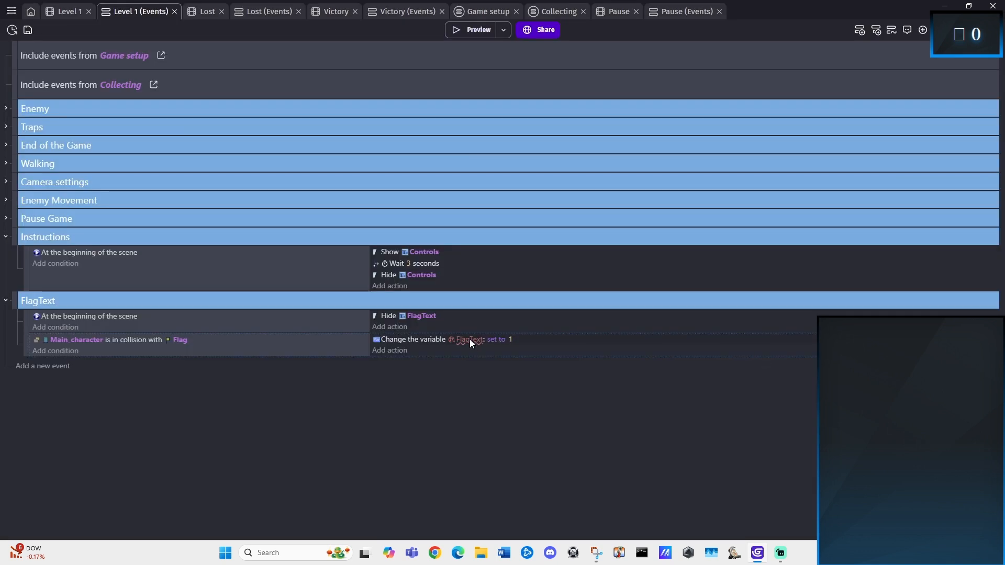
- Rename the global variable FlagText to TextForFlag and apply the change
left_click(11, 11)
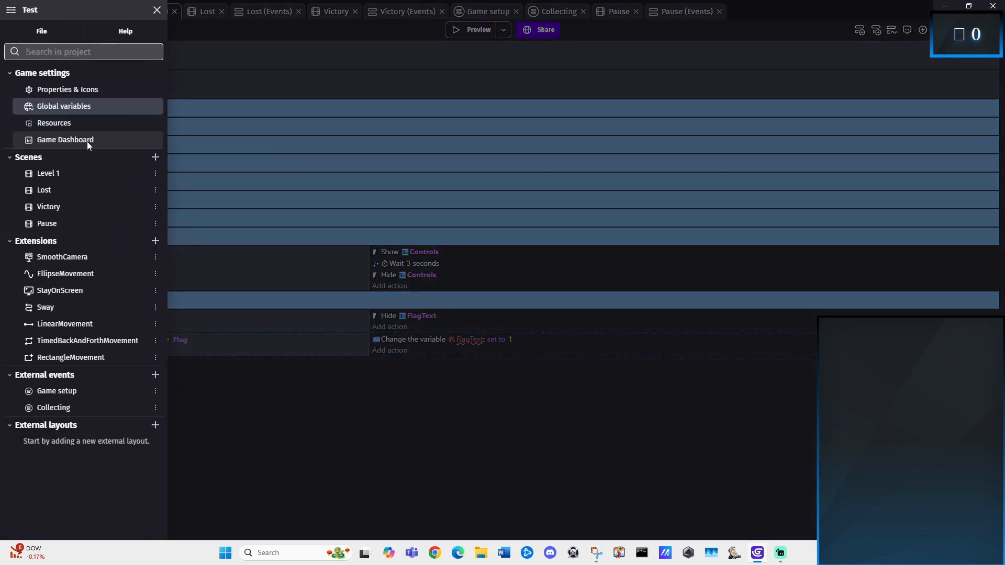
left_click(70, 106)
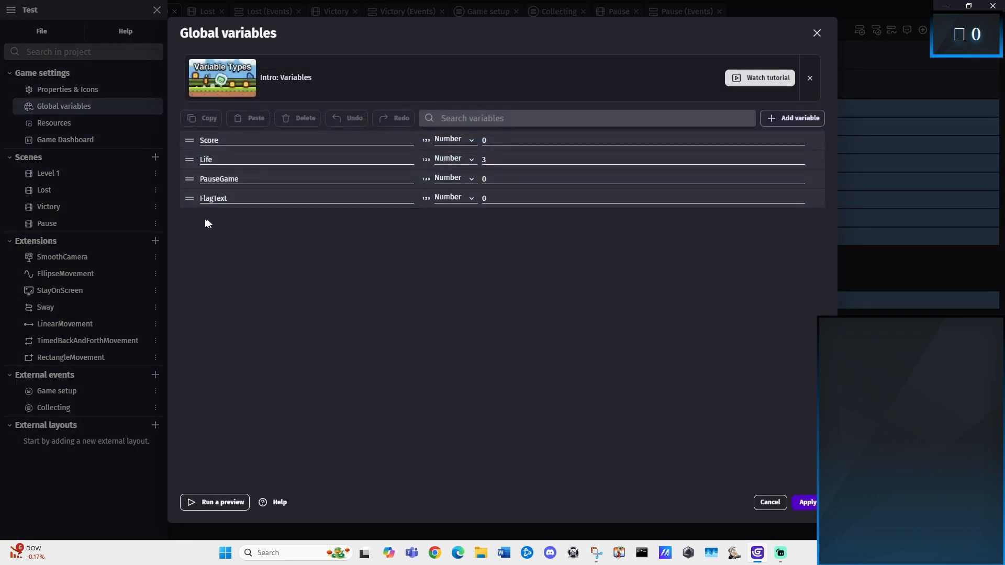
left_click(243, 197)
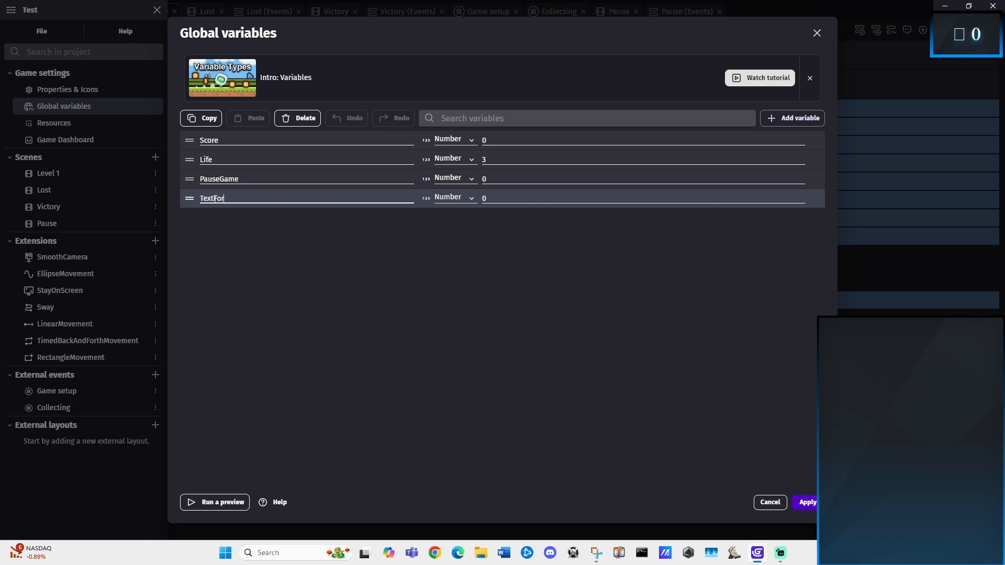
left_click(806, 503)
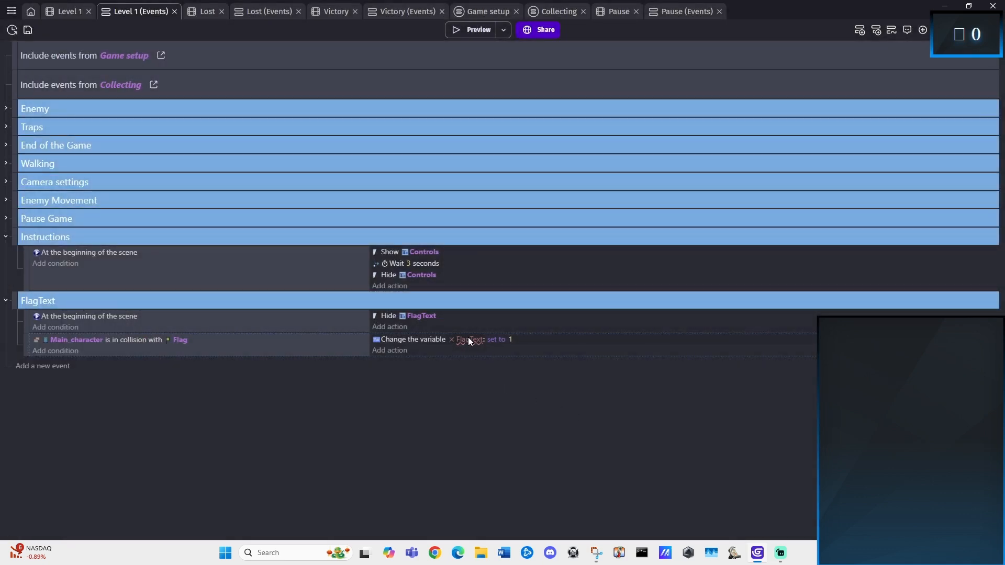
- Replace the variable in the flag collision event's change-variable action with TextForFlag
left_click(468, 339)
key("BackSpace")
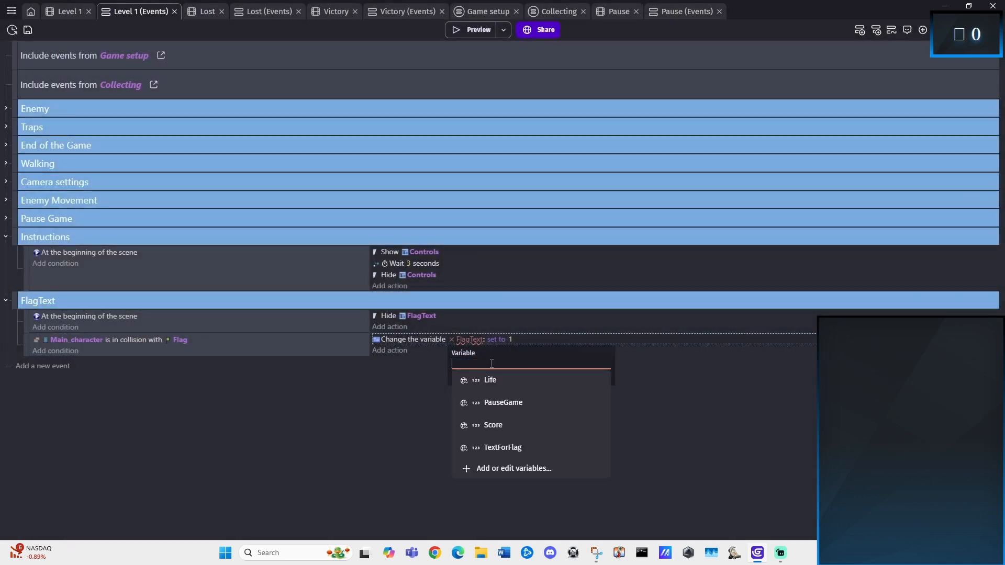
left_click(508, 446)
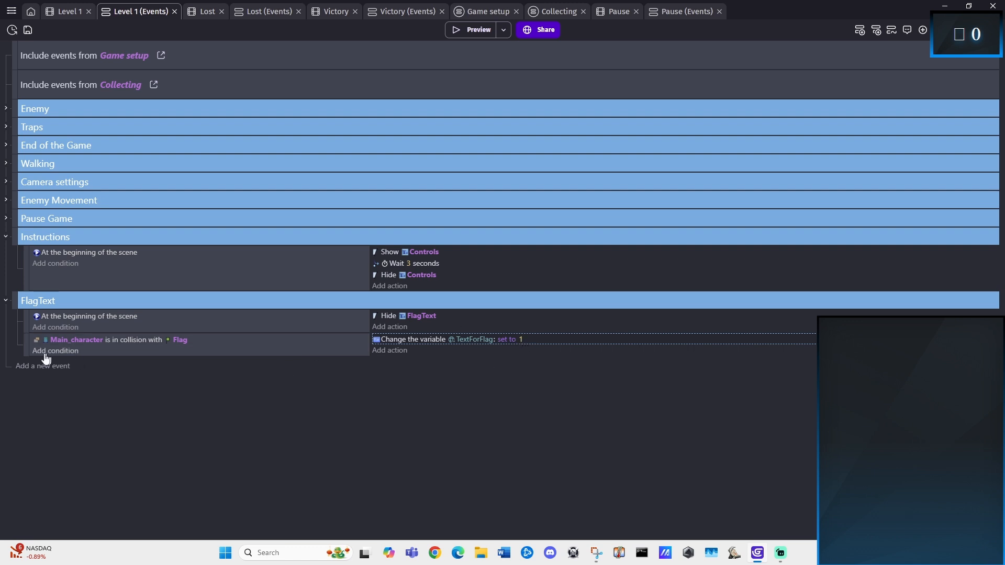
- Add an event below the flag collision event with the condition that the variable TextForFlag equals 1
left_click(26, 352)
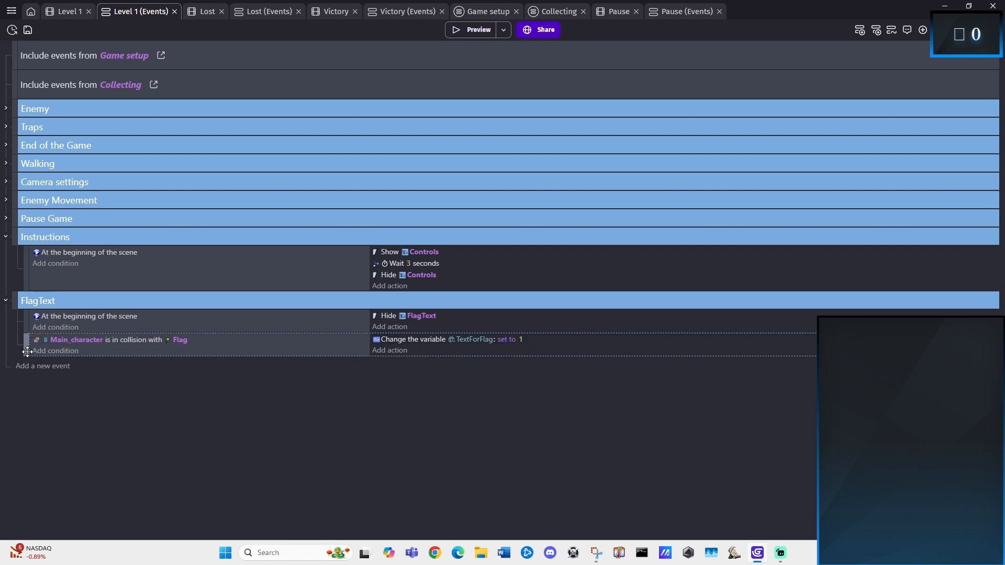
left_click(859, 30)
left_click(55, 362)
type("vari")
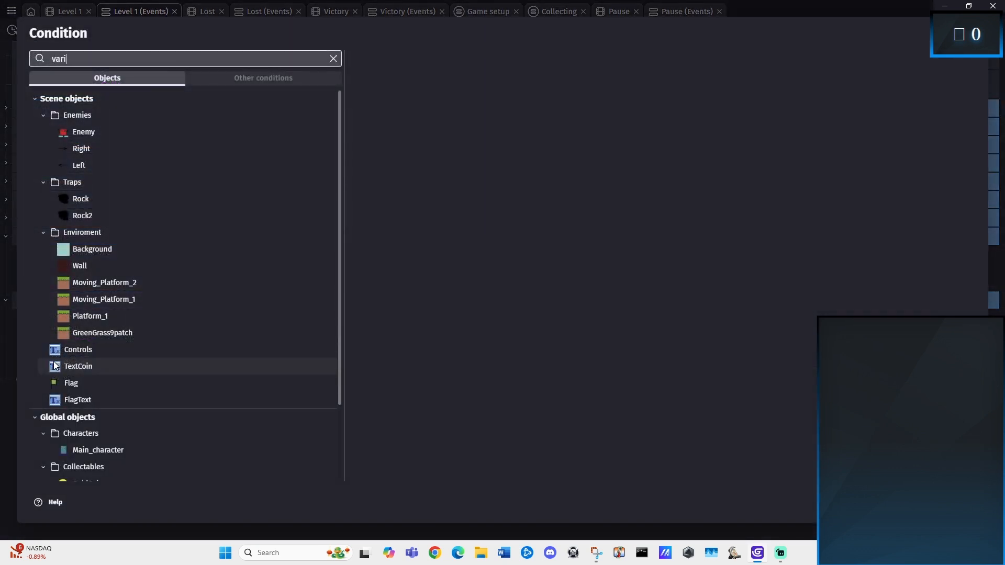
type("ab")
left_click(111, 96)
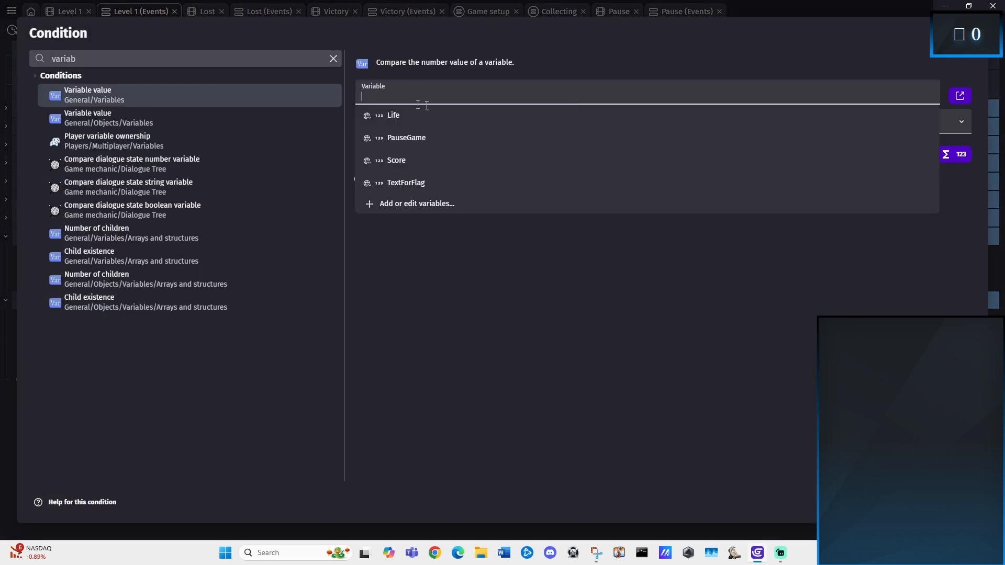
left_click(439, 184)
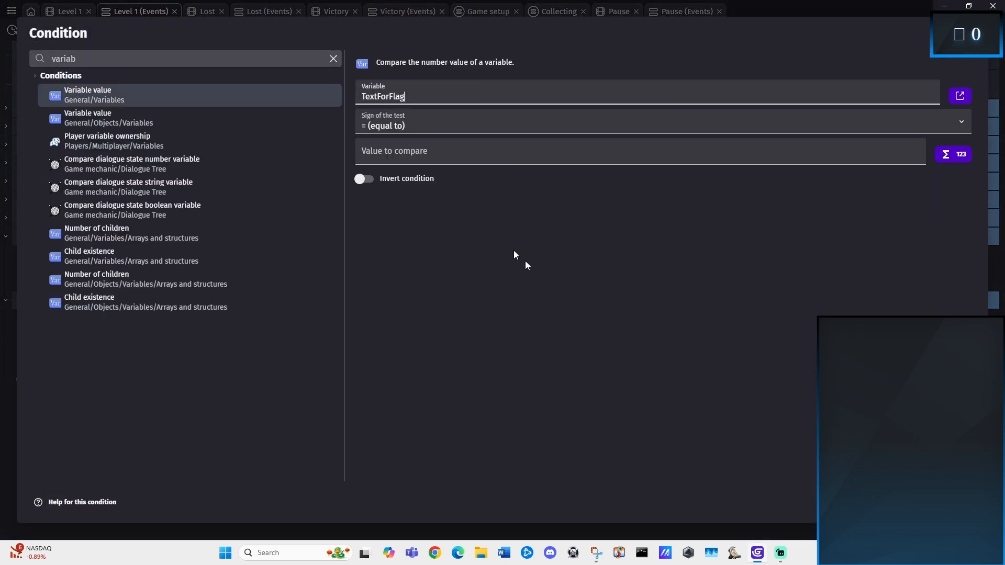
left_click(426, 151)
type("1")
key("Return")
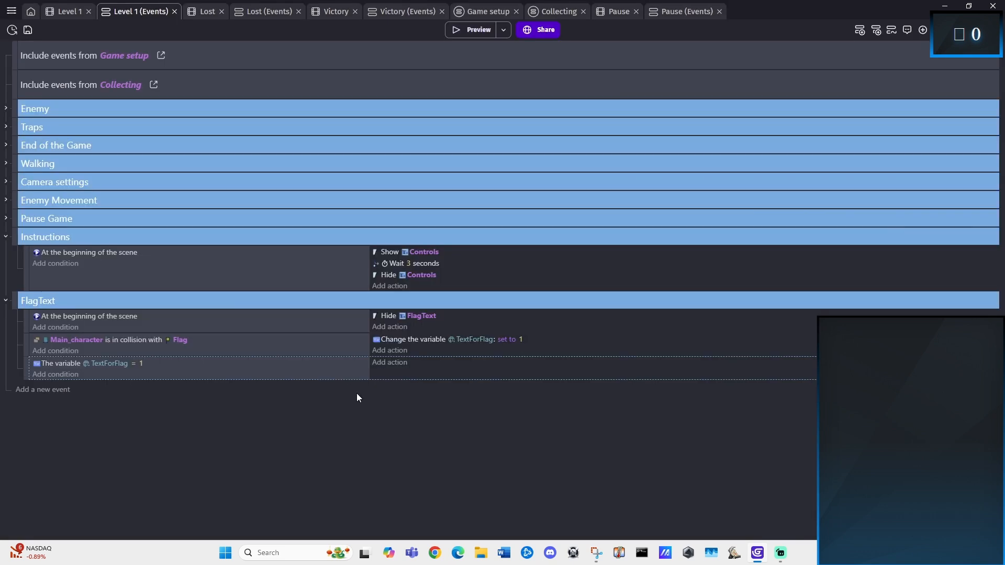
- Add an action to the TextForFlag = 1 event that shows the FlagText object
left_click(388, 365)
type("show")
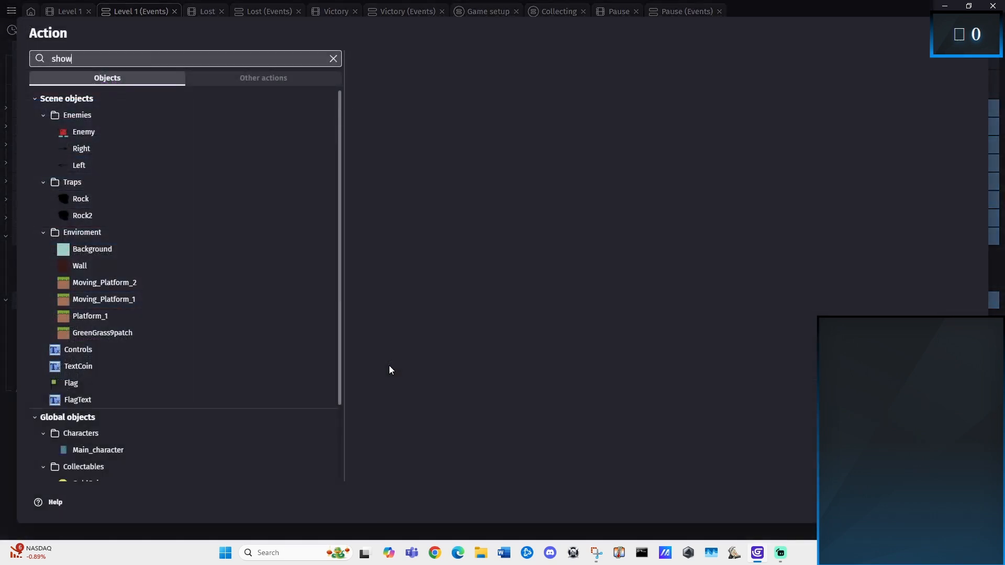
left_click(82, 92)
scroll(448, 227, "down", 1)
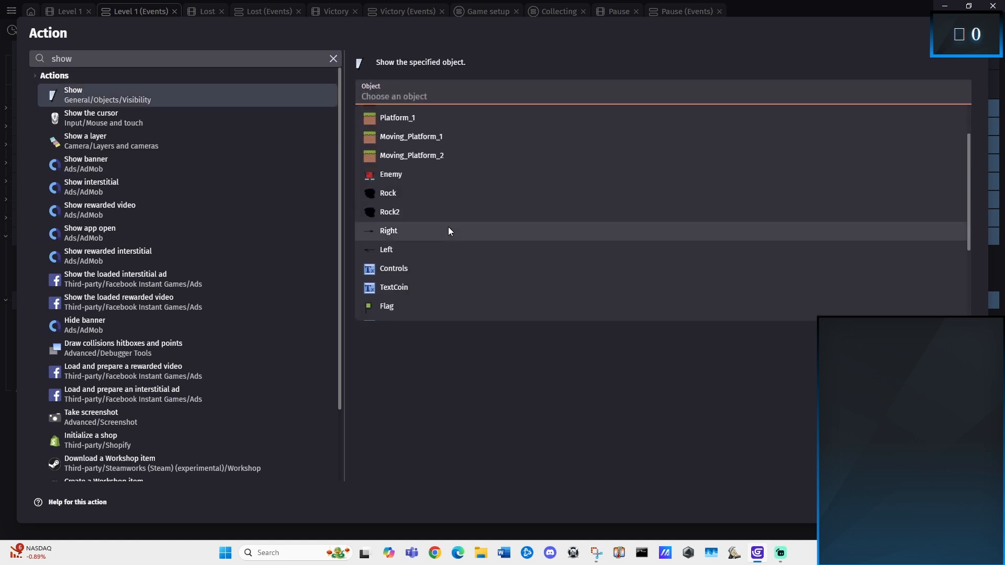
scroll(418, 286, "down", 1)
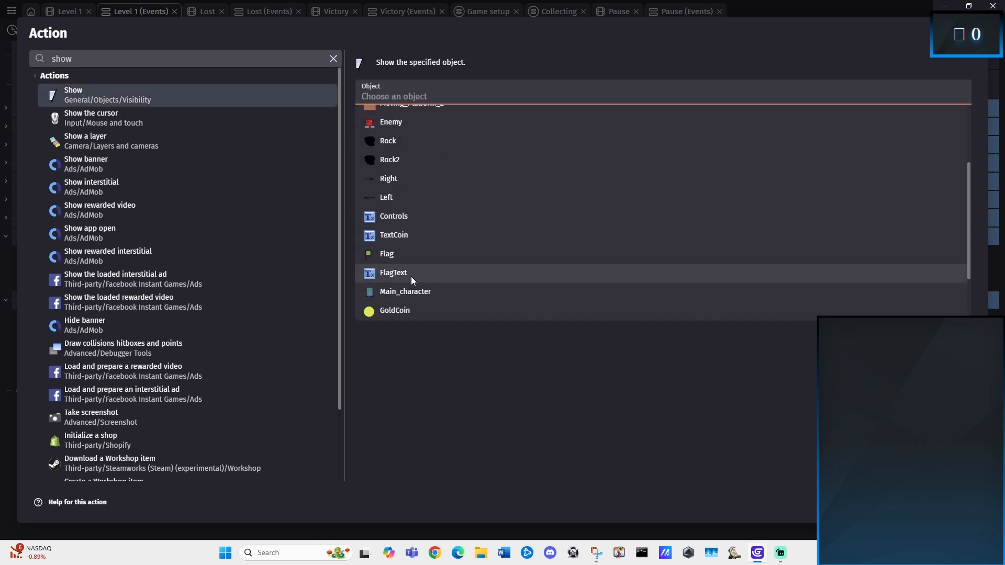
left_click(410, 275)
key("Return")
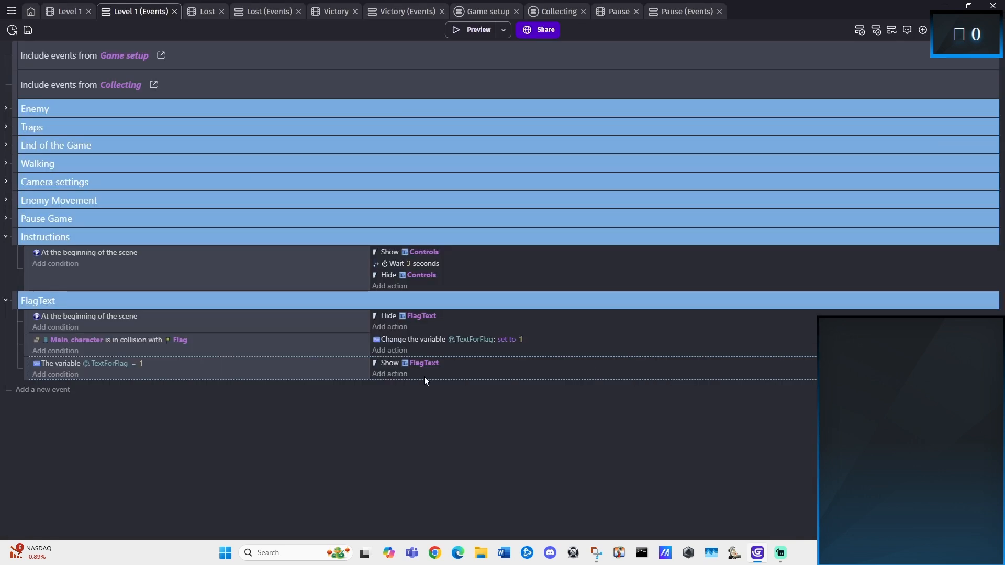
- Add a Position action for FlagText to the same event, with the X position set to Main_character.CenterX()
left_click(388, 374)
type("postion")
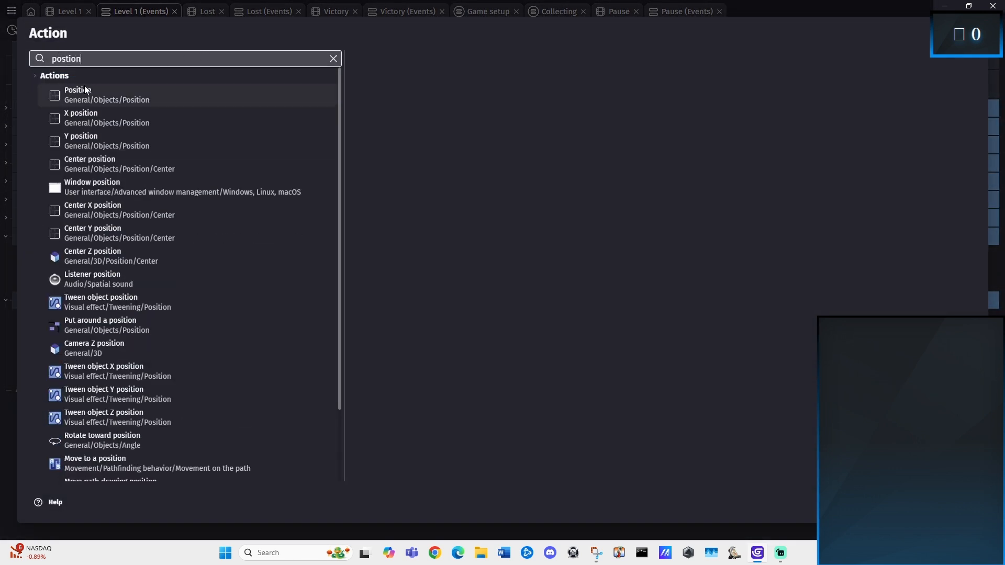
left_click(95, 99)
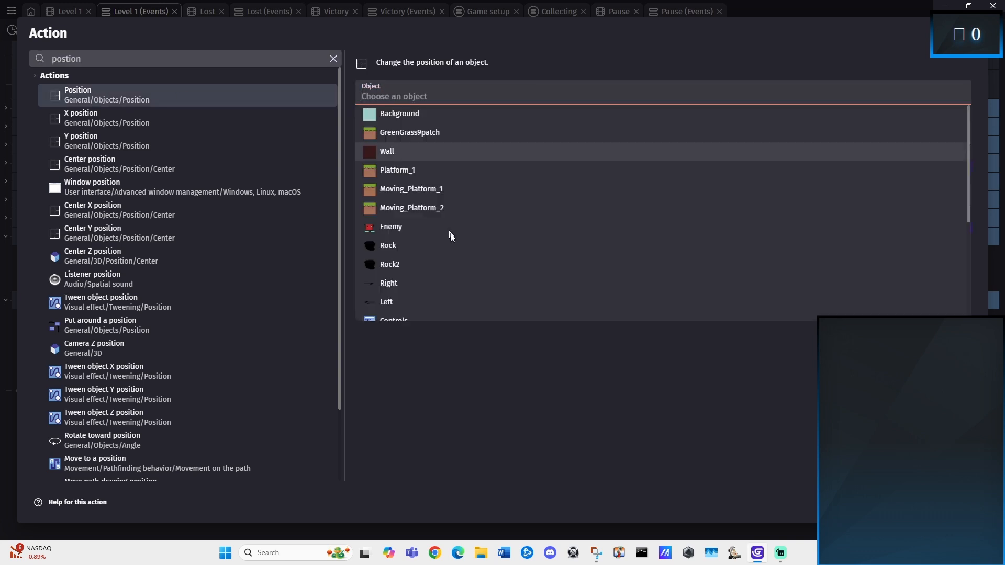
scroll(434, 243, "down", 2)
scroll(406, 290, "down", 3)
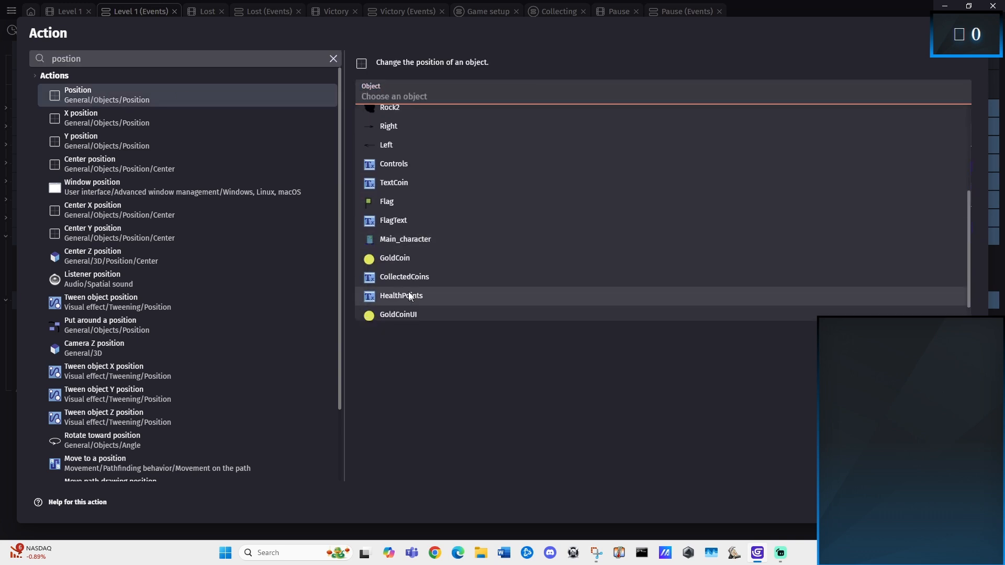
left_click(393, 222)
left_click(402, 152)
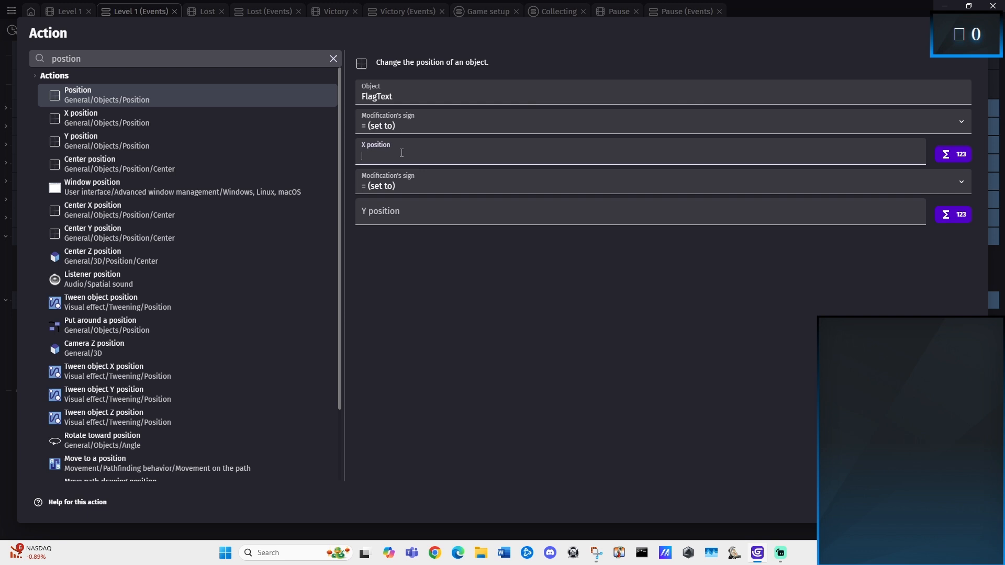
type("Mai")
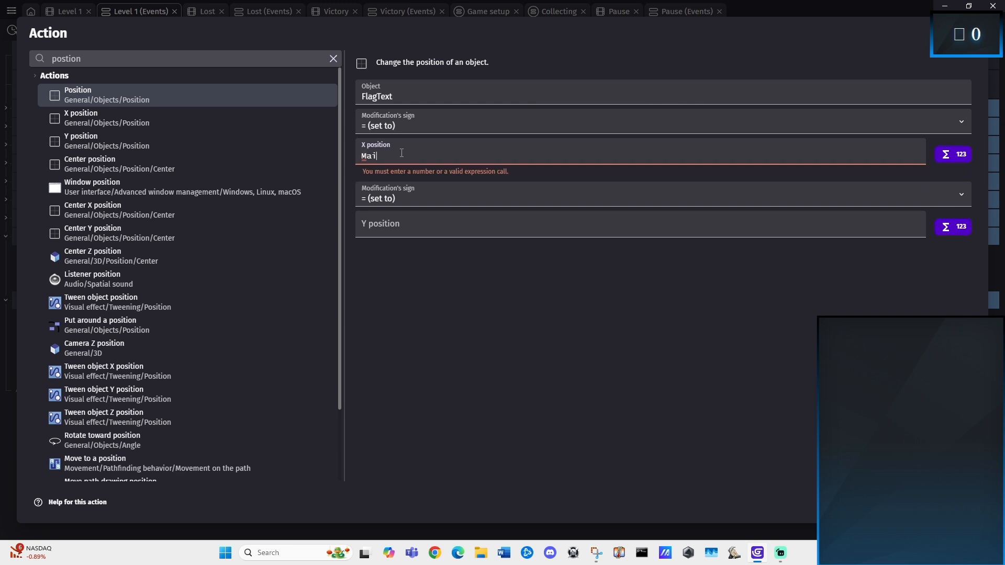
type("n")
left_click(400, 168)
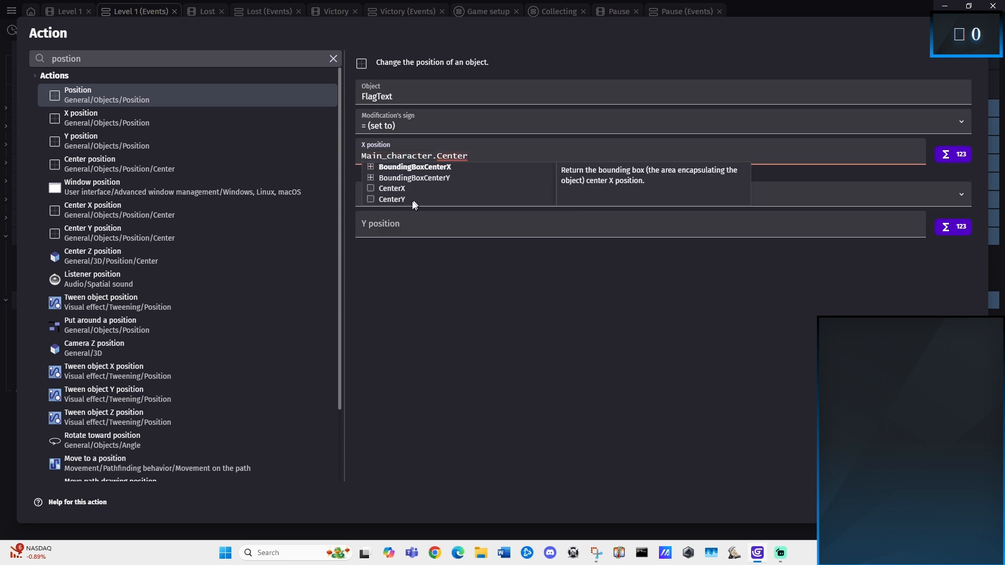
left_click(398, 188)
- Set the Y position of the FlagText position action to Main_character.CenterY() and accept the action
key("ctrl+a")
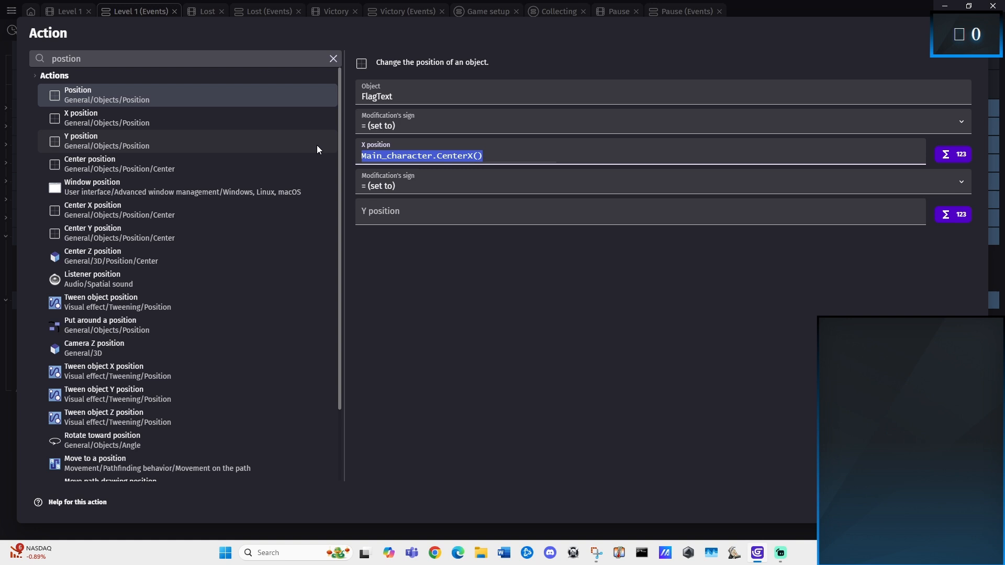
key("ctrl+c")
left_click(459, 208)
key("ctrl+v")
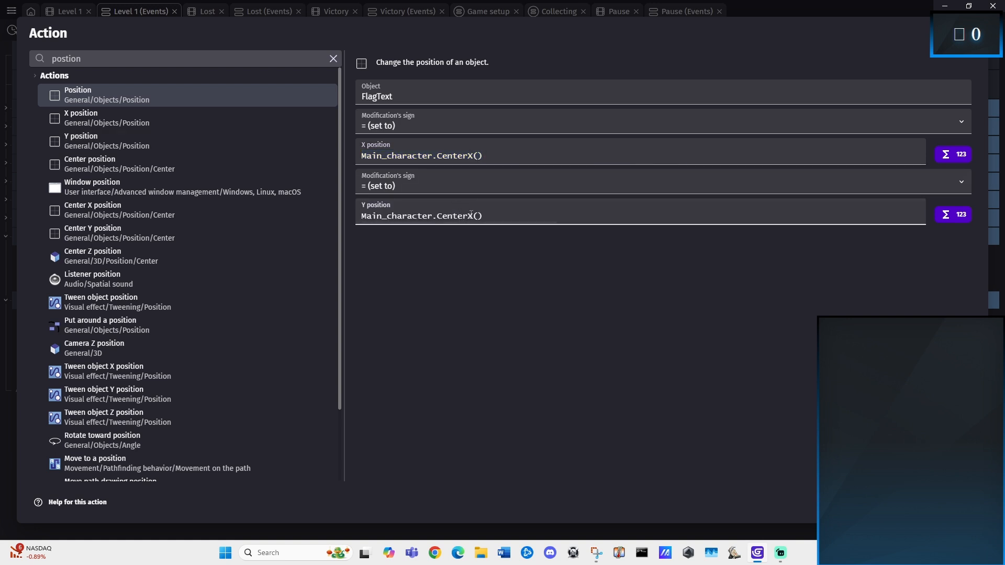
left_click(474, 216)
key("BackSpace")
type("Y")
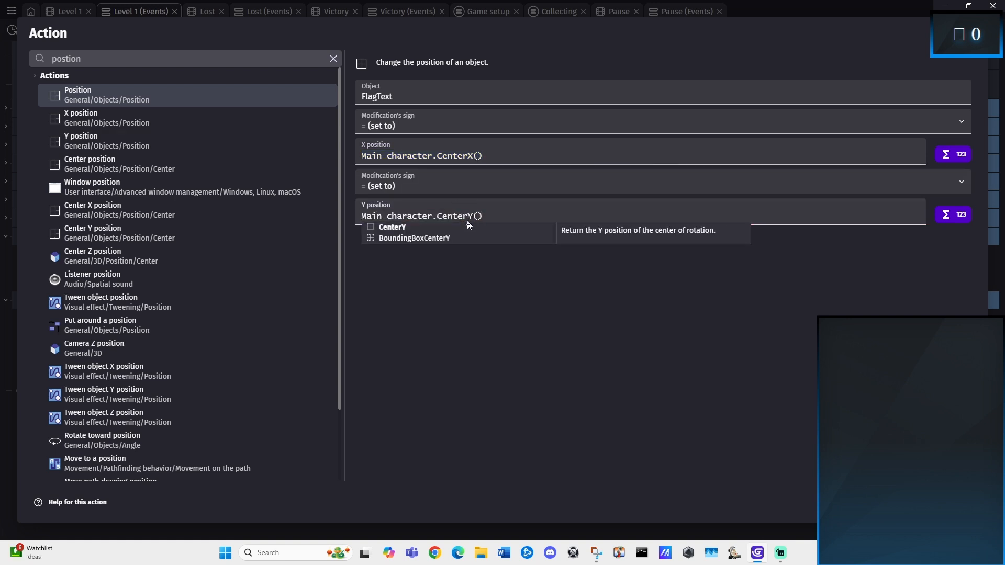
left_click(507, 161)
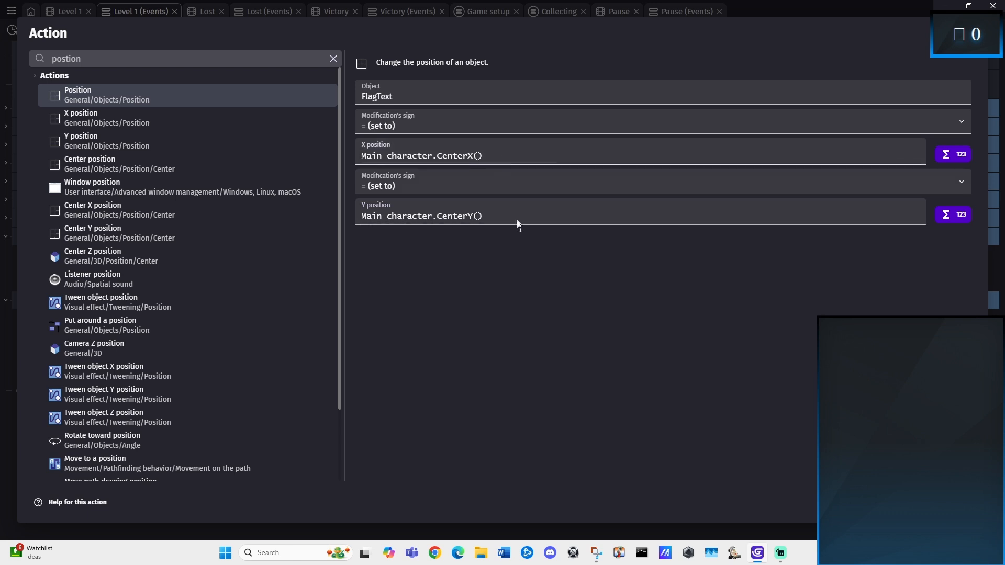
left_click(530, 298)
left_click(964, 502)
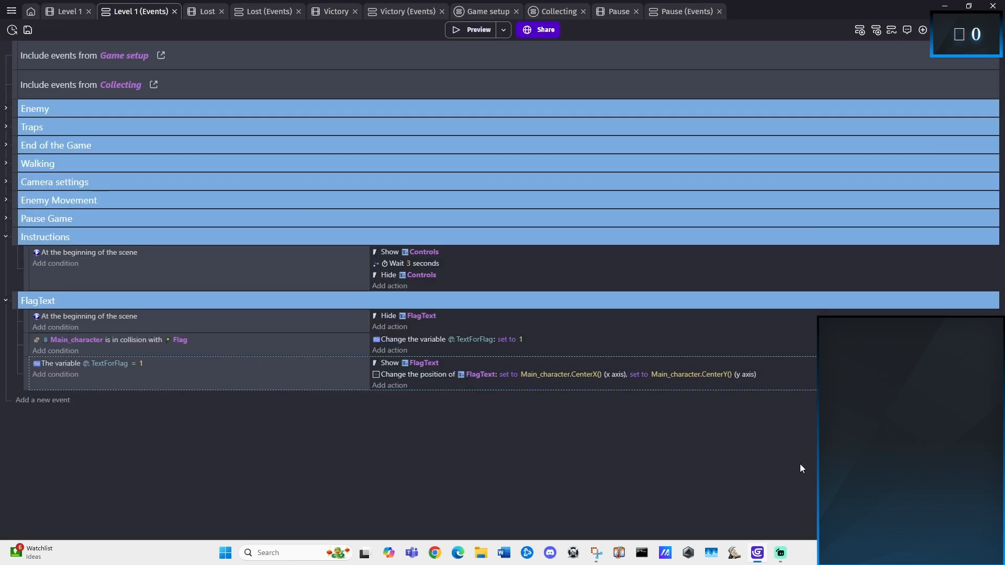
- Add a Wait X seconds action of 2 seconds after the FlagText position action
left_click(398, 387)
type("wait")
left_click(128, 98)
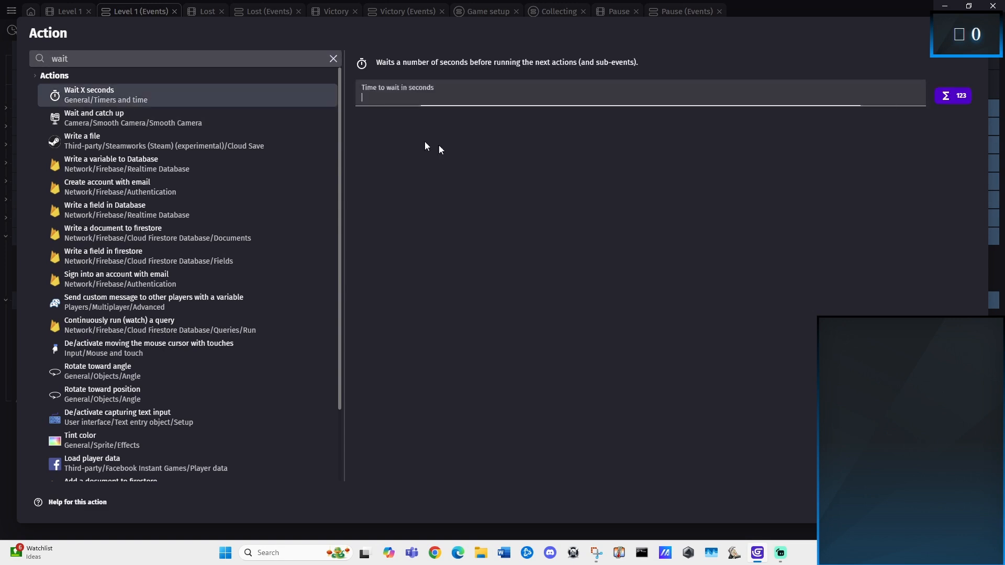
key("Return")
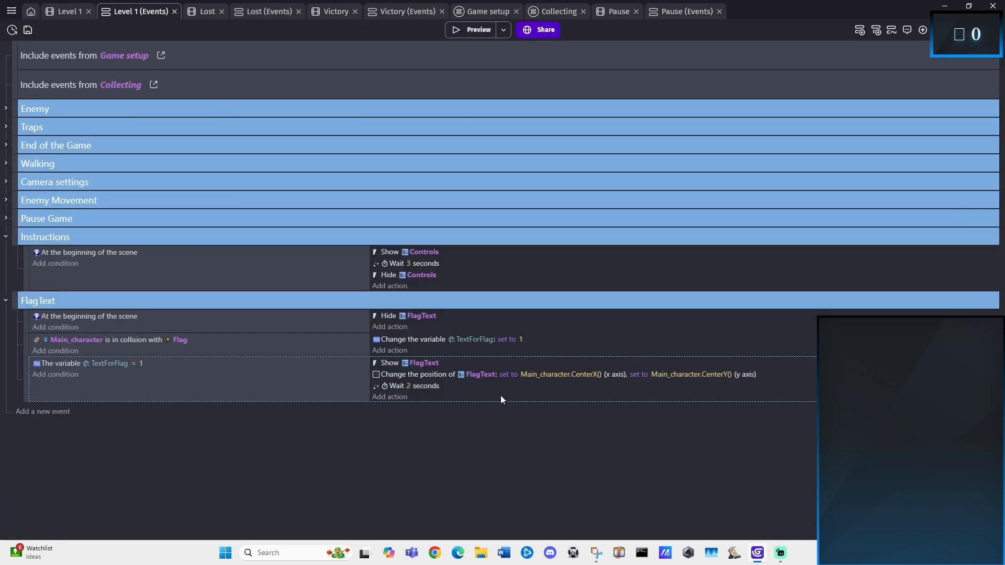
- Copy the collision event's change-variable action below the wait action and set the copy's TextForFlag value to 2
left_click(415, 340)
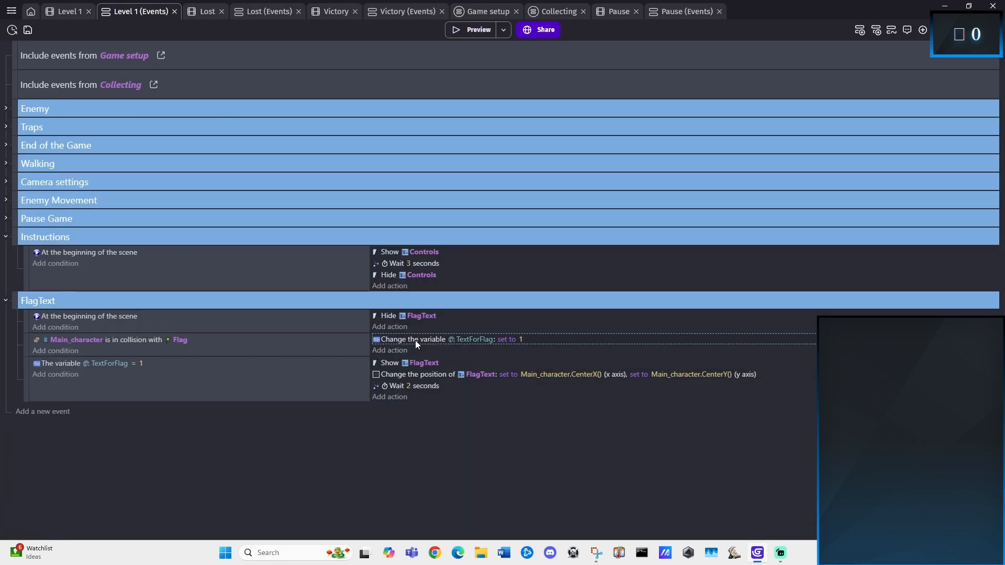
left_click_drag(416, 340, 428, 404, "ctrl")
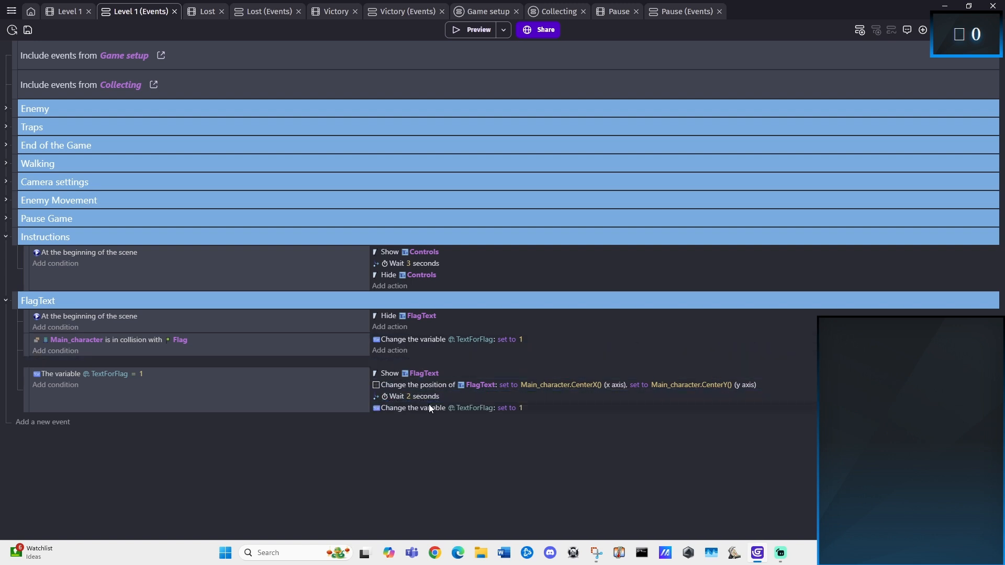
left_click(521, 399)
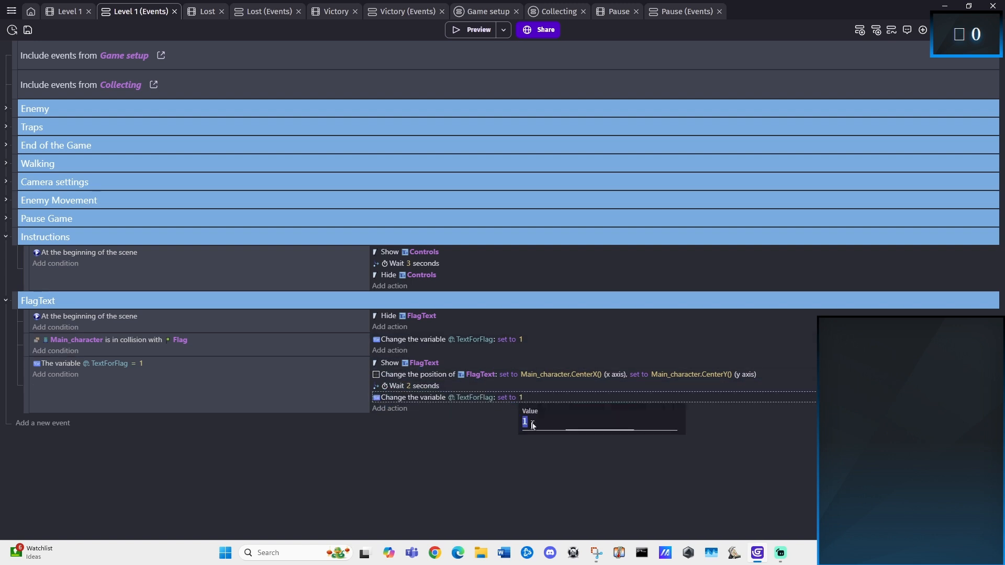
type("2")
key("Return")
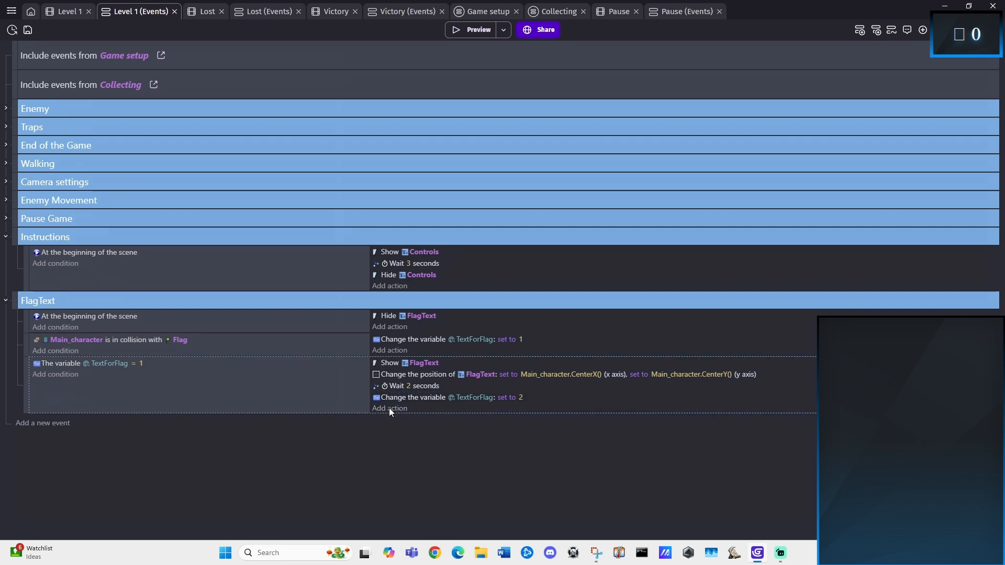
- Add an action at the end of the TextForFlag = 1 event that hides the FlagText object
left_click(390, 409)
type("hide")
left_click(98, 101)
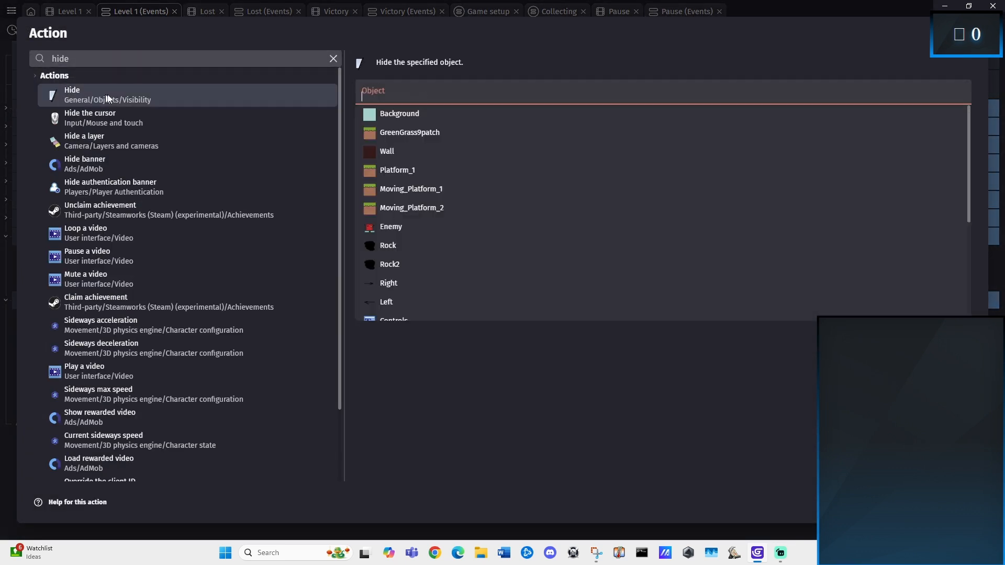
scroll(455, 217, "down", 3)
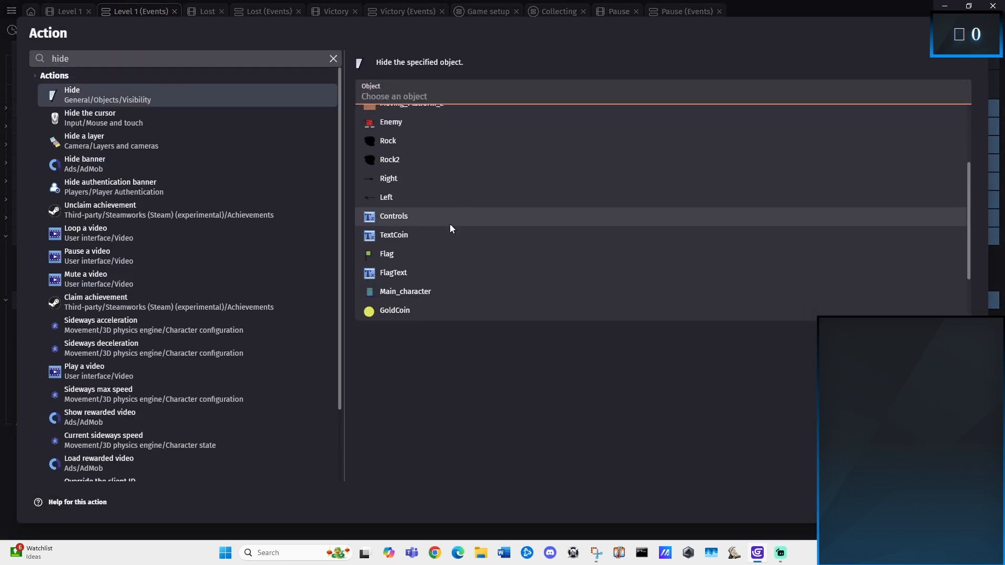
left_click(410, 272)
key("Return")
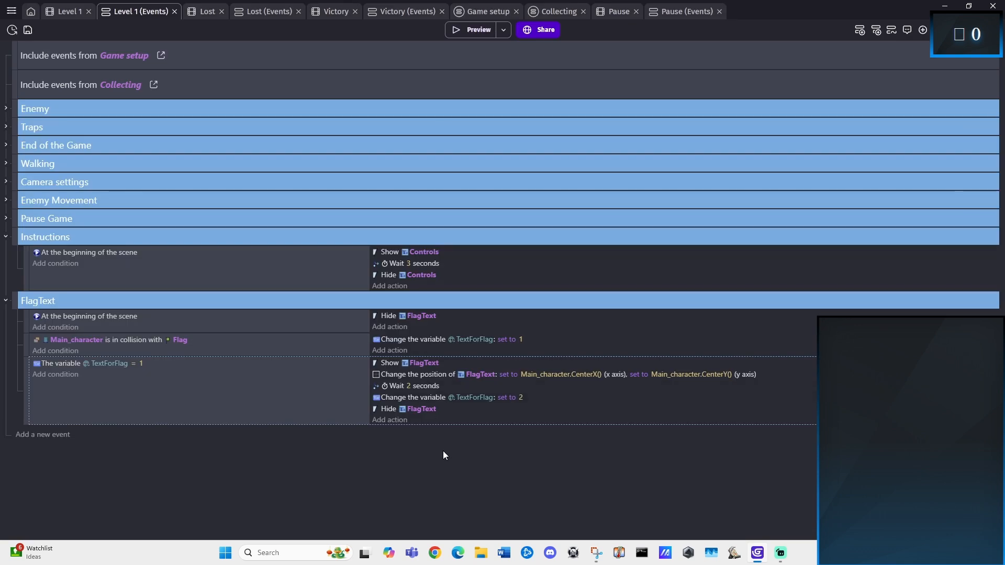
left_click(393, 413)
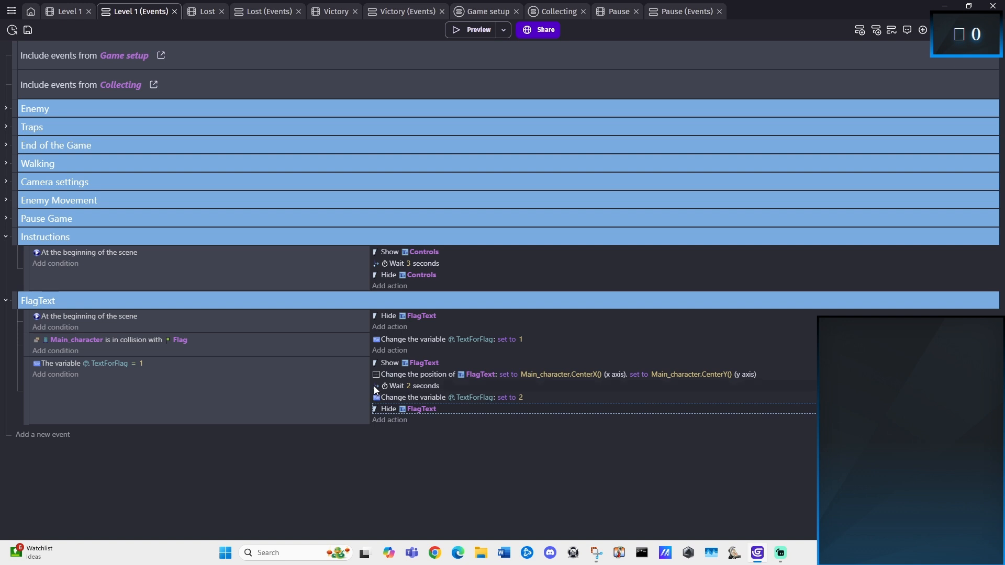
- Preview the level, move the character past the flag to check the flag text, and close the preview
left_click(471, 29)
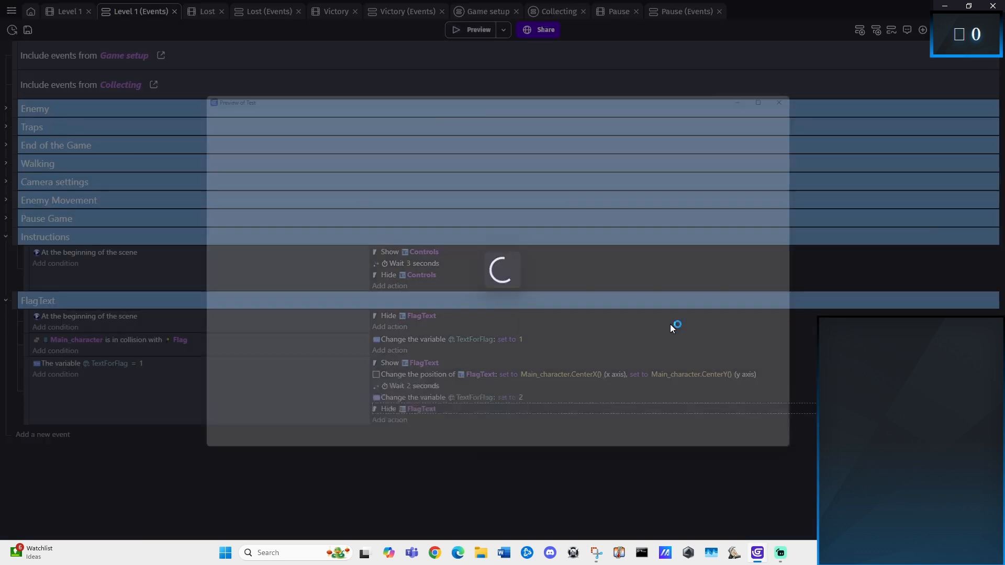
key("Right")
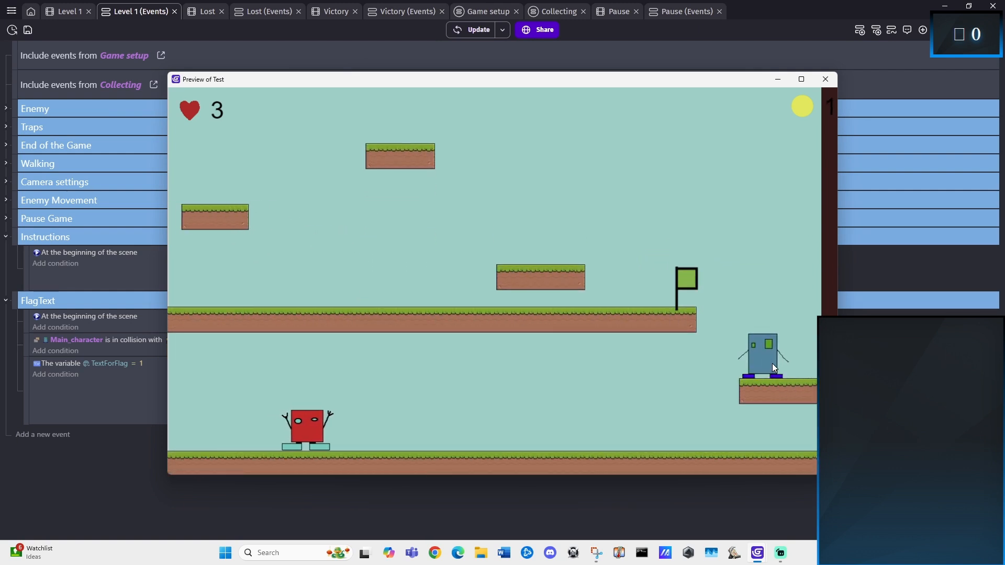
left_click(825, 80)
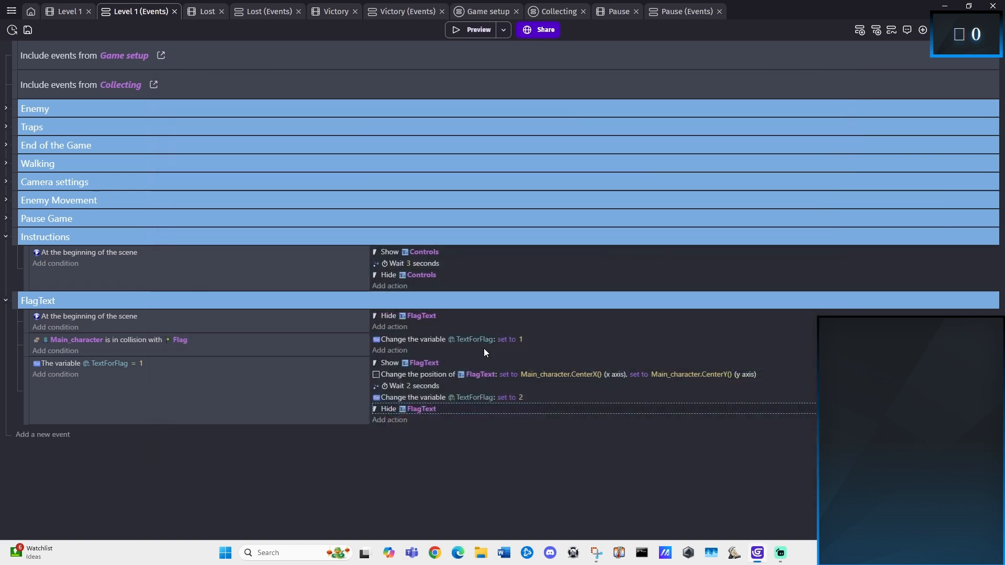
- Set the wait time in the TextForFlag = 1 event to 5 seconds
left_click(408, 386)
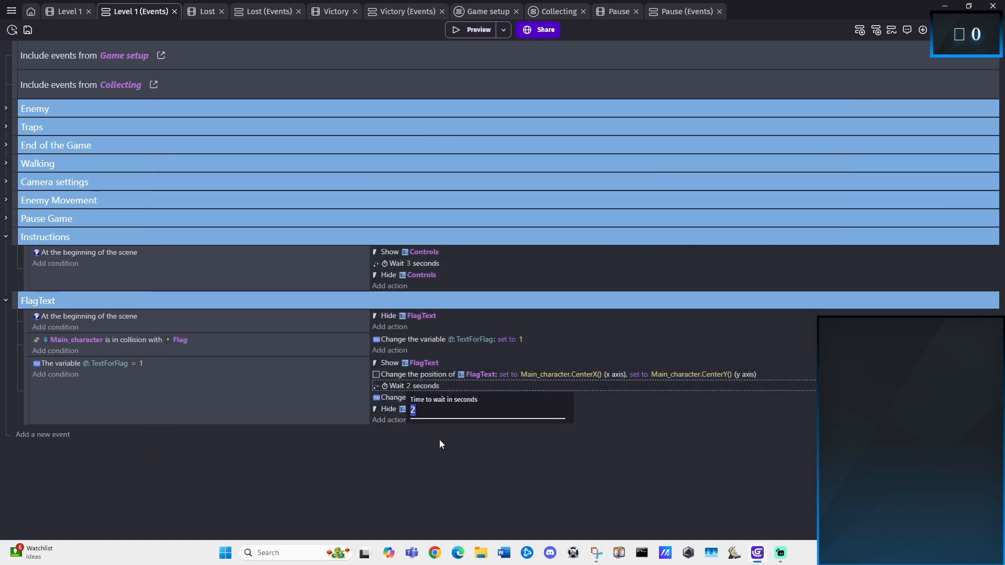
type("5")
left_click(448, 462)
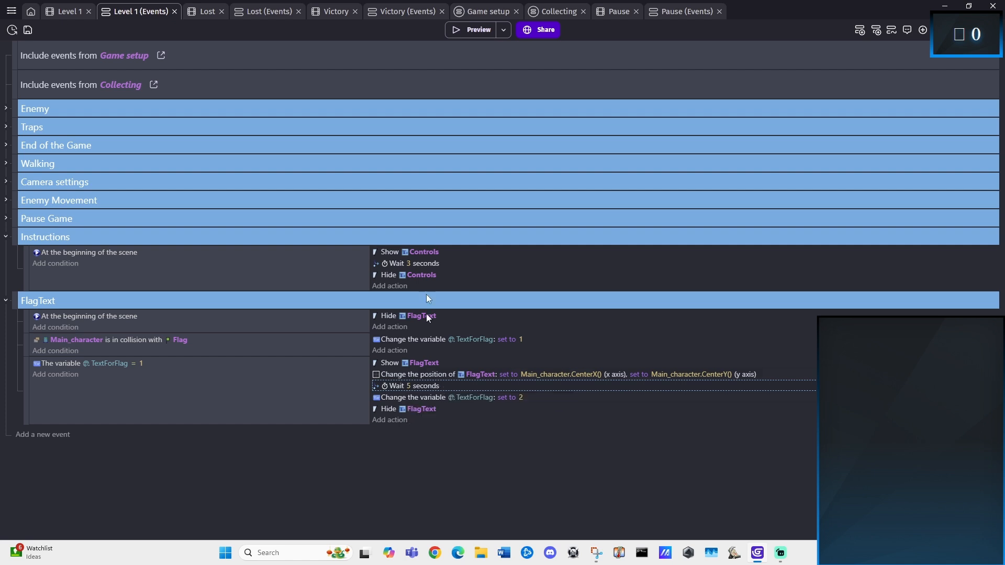
- Preview the level again, move the character around beyond the flag to check the text's tracking and duration, and close the preview
left_click(474, 31)
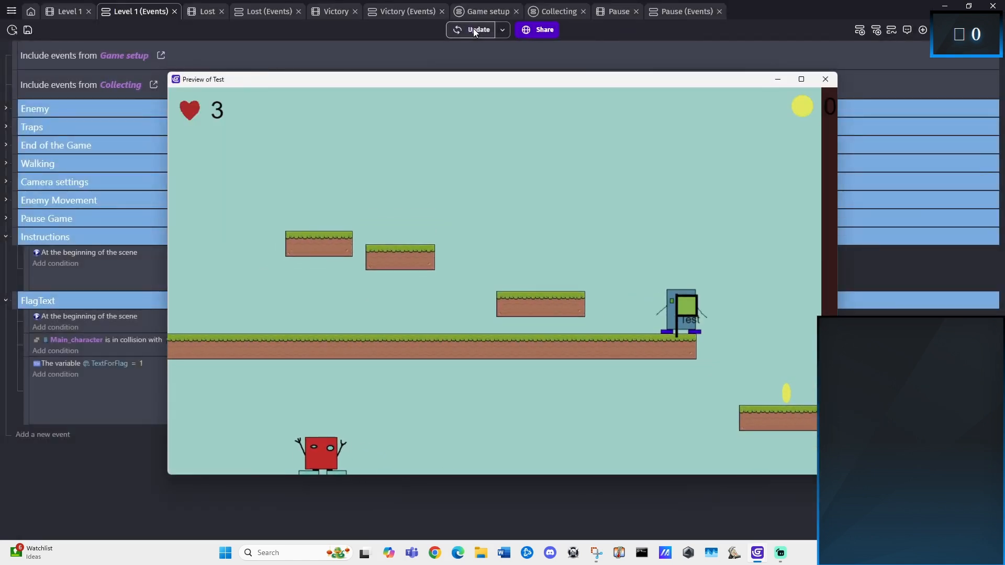
key("Right")
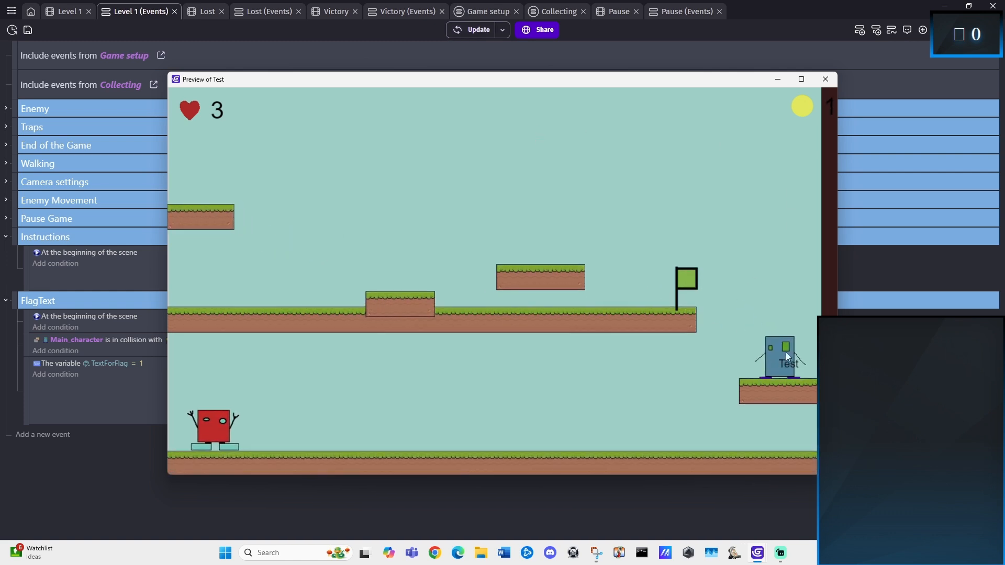
key("Left")
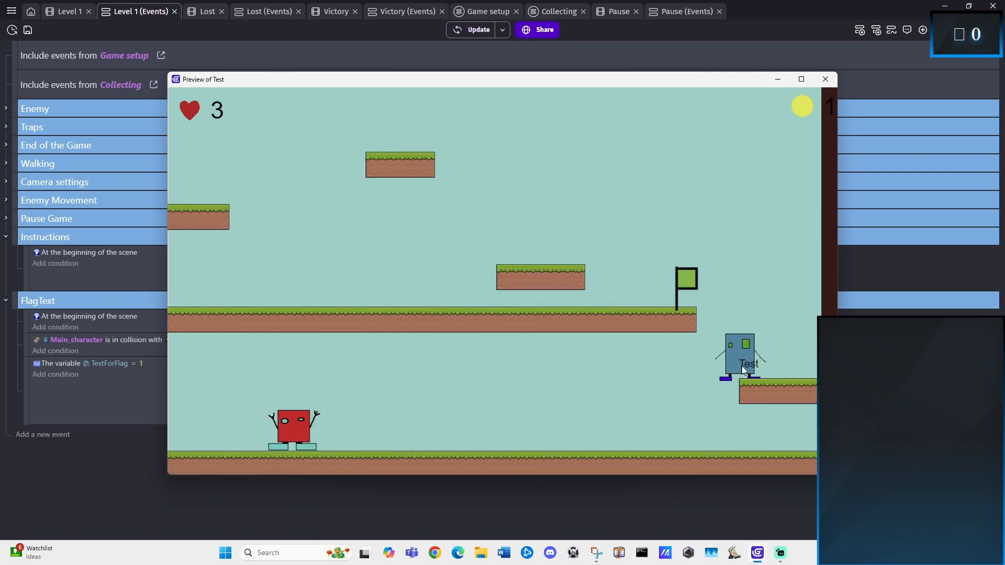
key("Right")
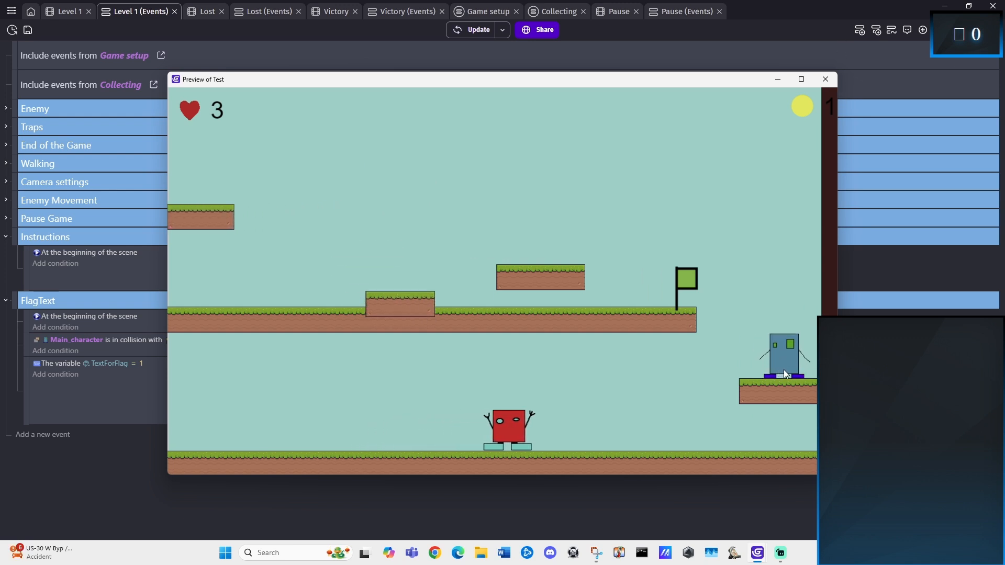
left_click(824, 80)
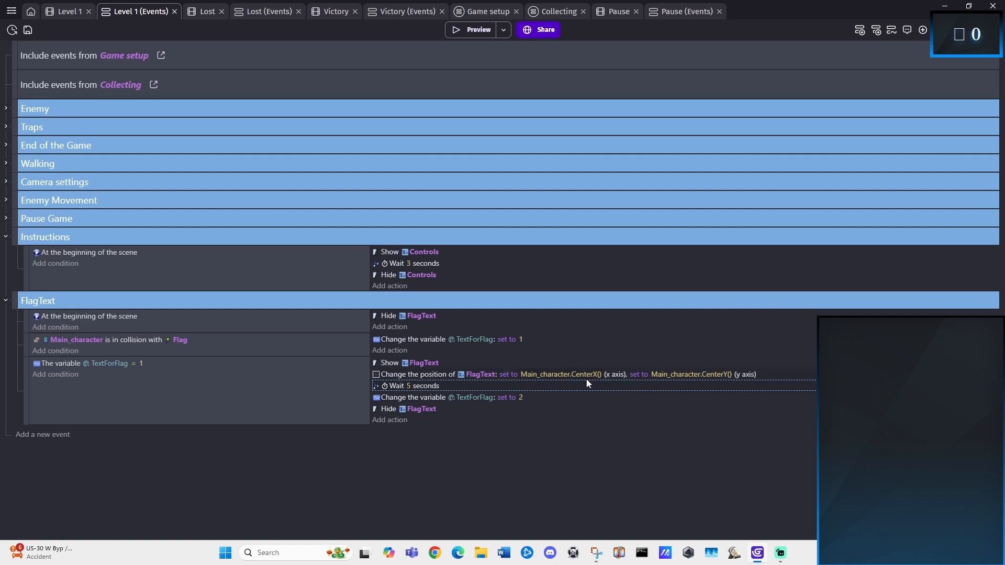
- Set FlagText's position in the TextForFlag = 1 event to Main_character.CenterX() -50 and Main_character.CenterY() + 75, and check it in a preview
left_click(589, 375)
left_click(667, 407)
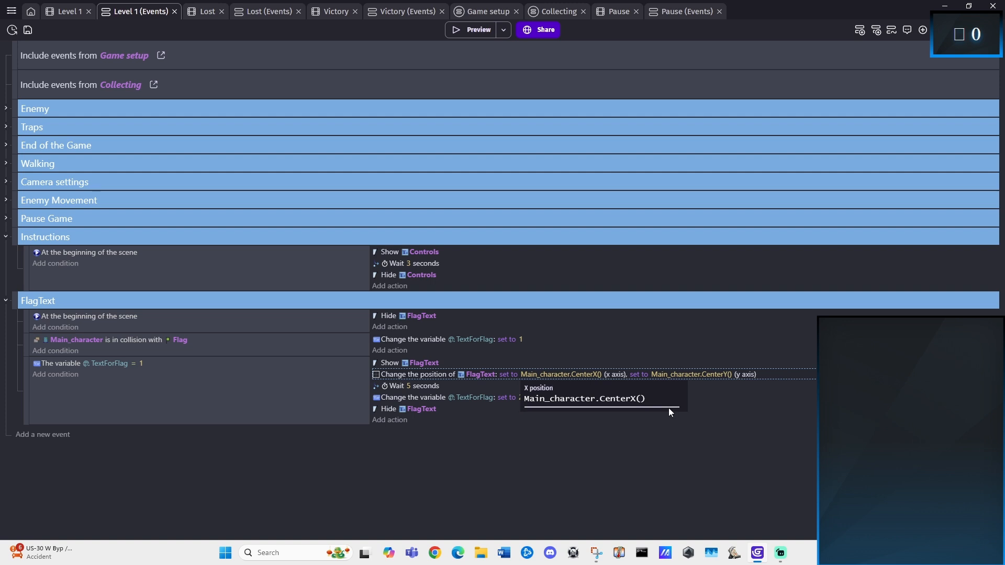
type("-50")
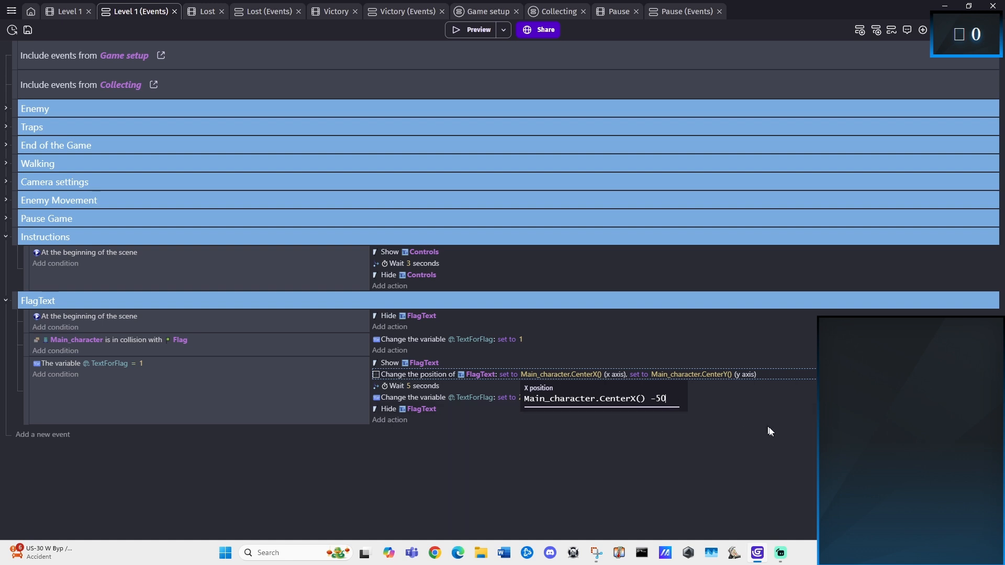
left_click(733, 388)
left_click(750, 376)
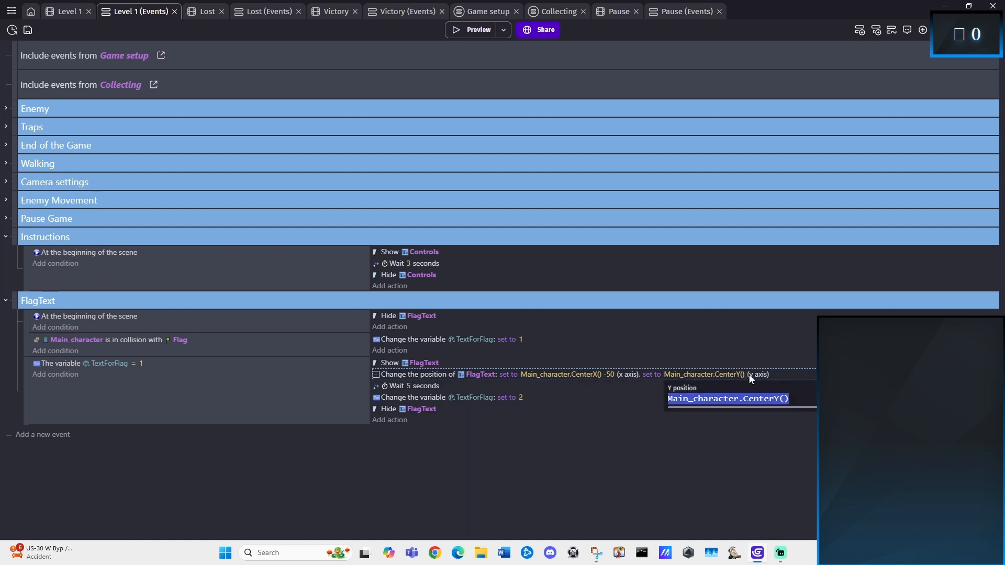
left_click(801, 400)
type("+ 75")
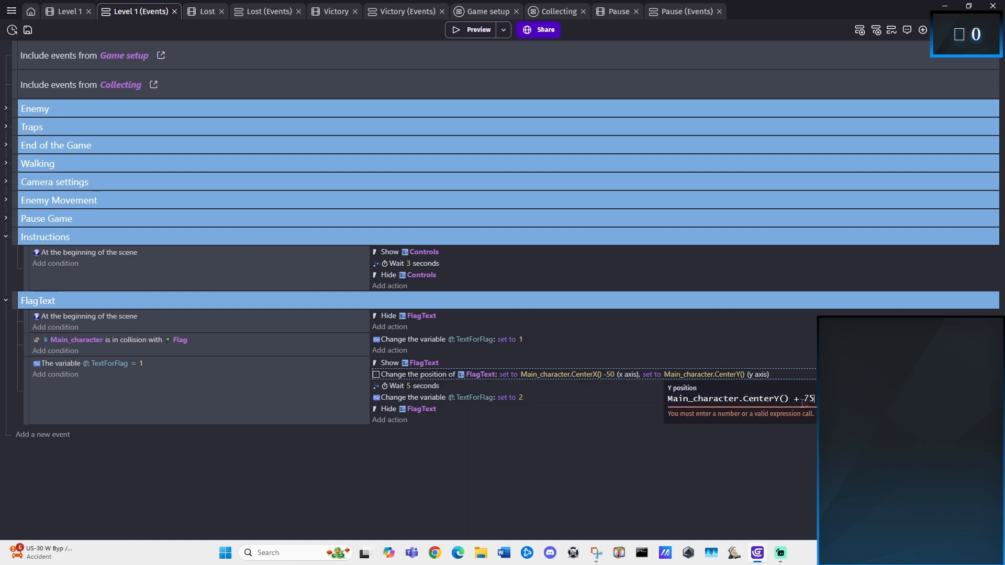
left_click(594, 416)
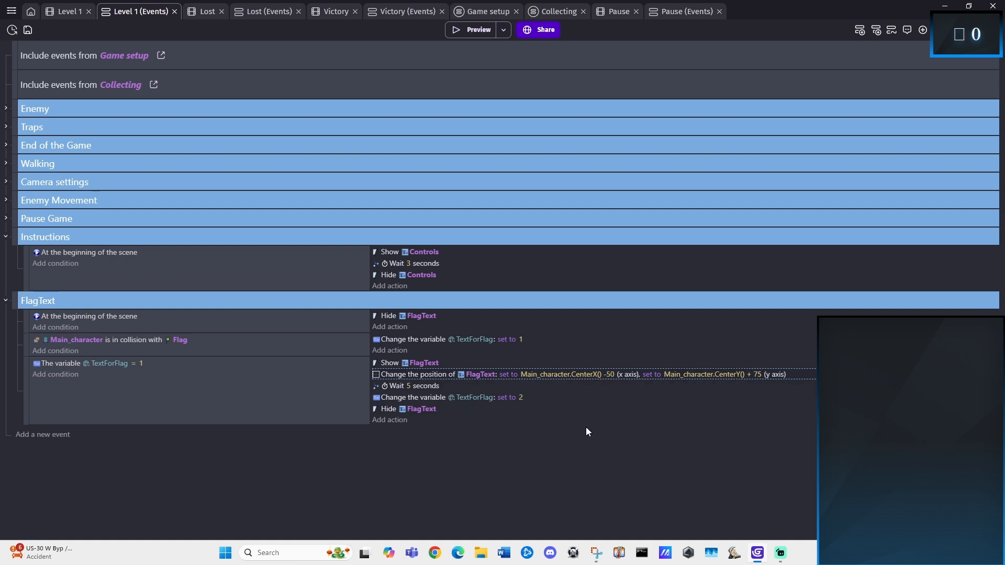
left_click(468, 33)
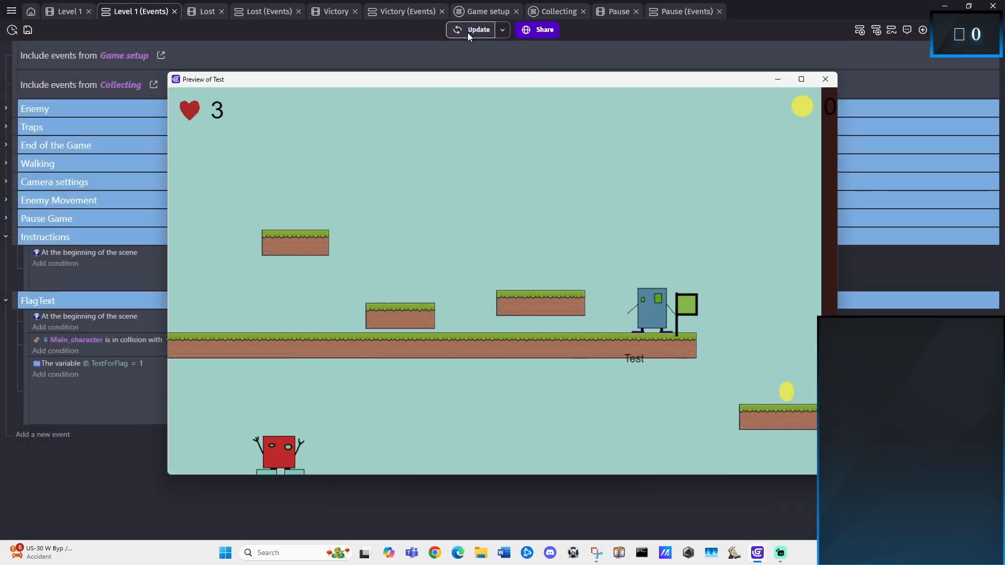
left_click(828, 81)
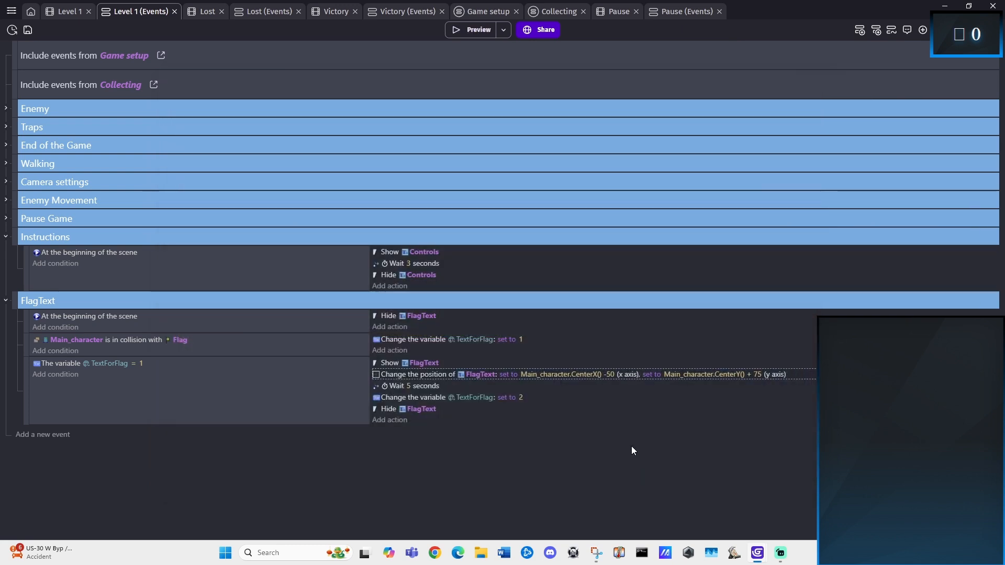
- Change FlagText's position to Main_character.CenterX() - 35 and Main_character.CenterY() - 75, and check it past the flag in a preview
left_click(758, 374)
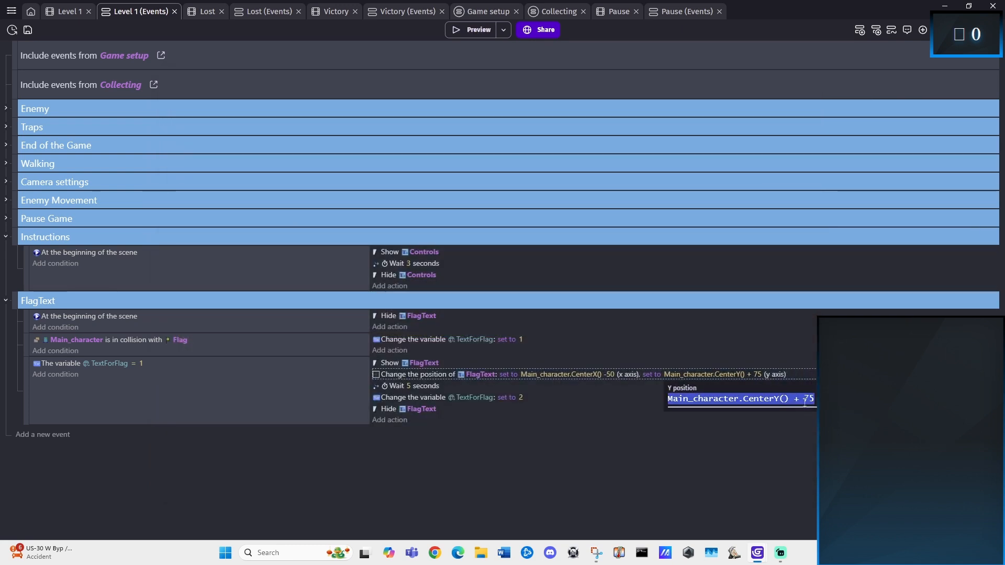
left_click(799, 398)
key("BackSpace")
type("-")
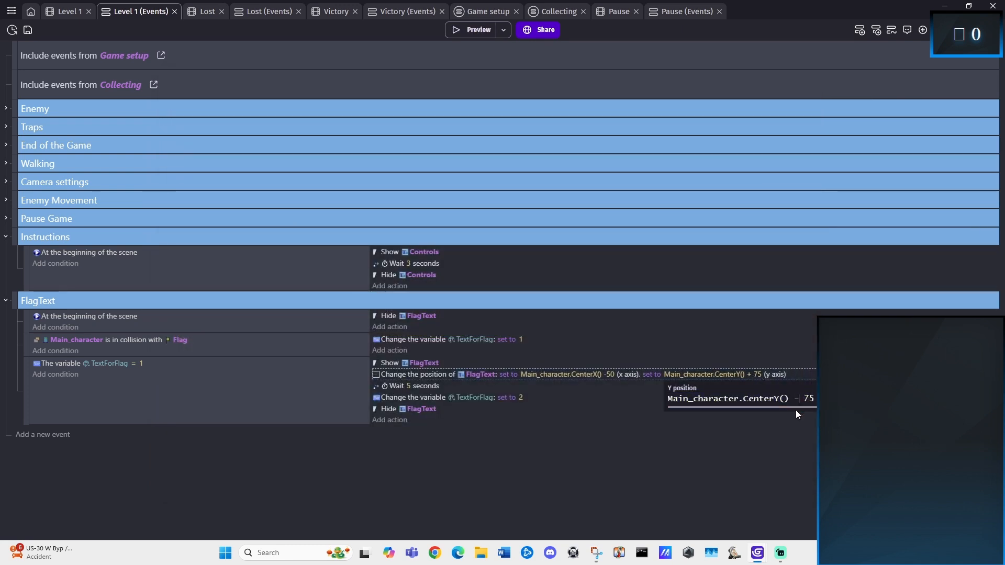
left_click(554, 445)
left_click(607, 374)
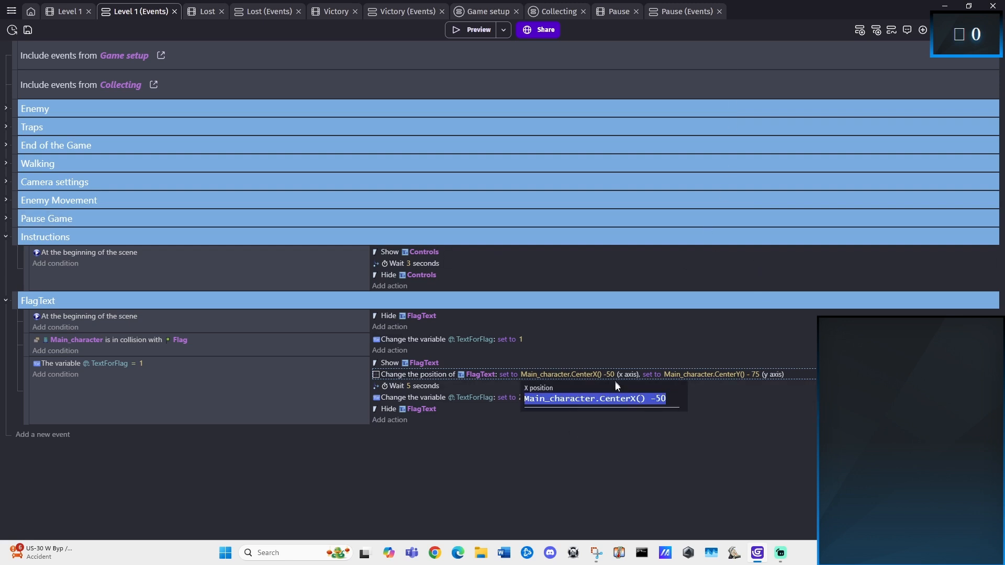
left_click(665, 398)
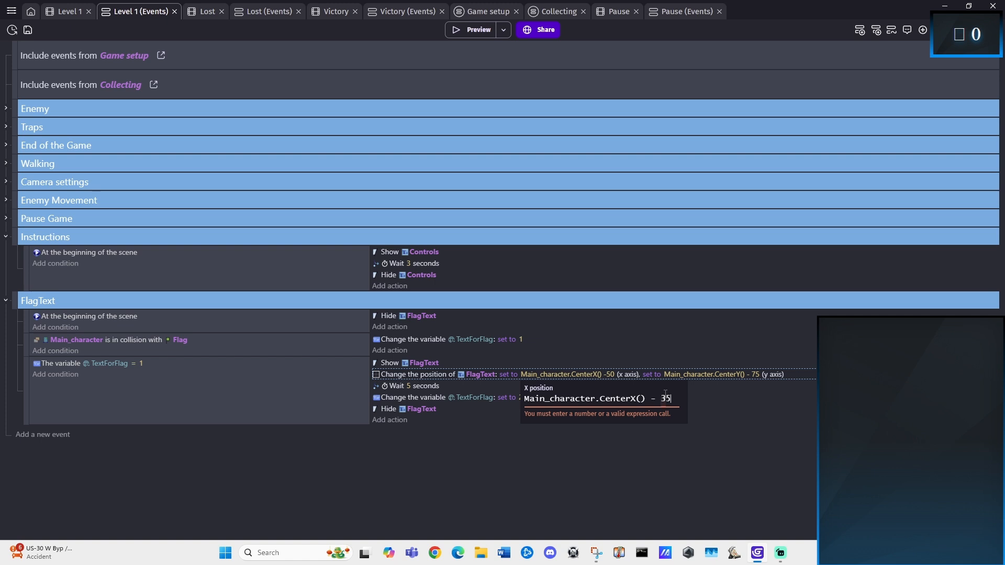
left_click(738, 409)
left_click(462, 31)
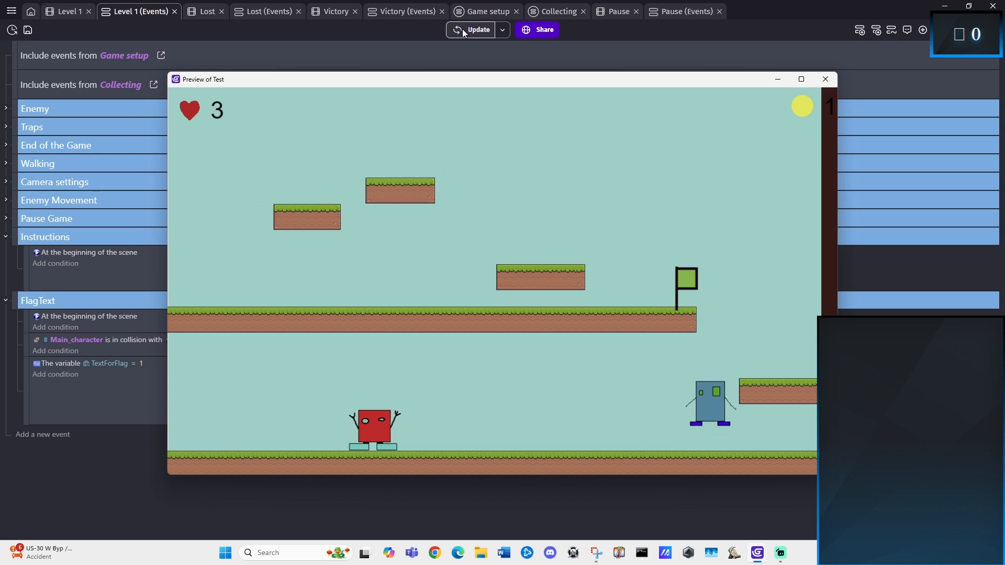
left_click(827, 78)
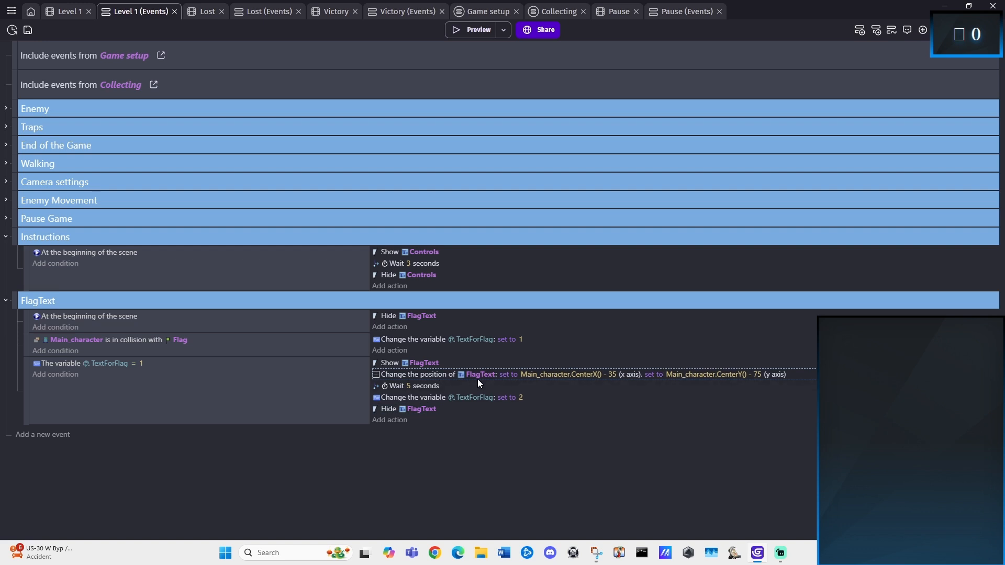
- Open Main_character's object properties from the Level 1 scene, look over its animations and editing options, and close them unchanged
left_click(86, 11)
double_click(492, 205)
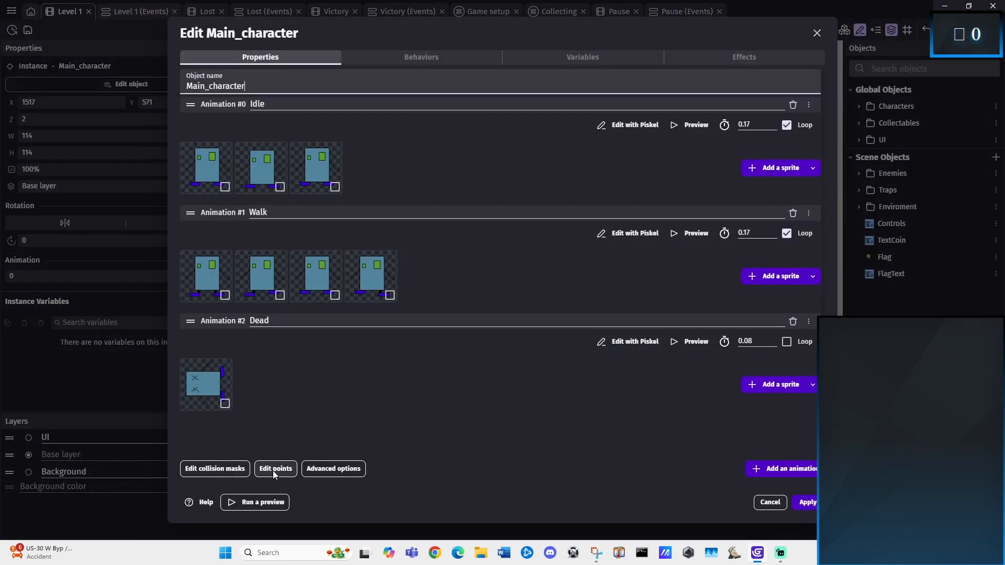
left_click(816, 504)
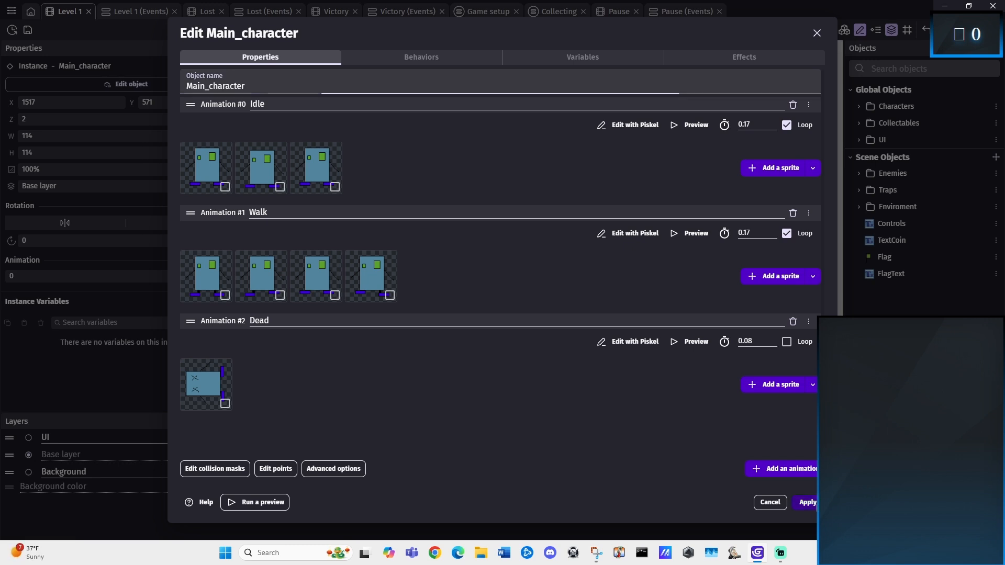
- Examine the Level 1 layout around the controls text, the coin message, the enemy and the flag text, and return to the level's events
left_click(494, 289)
scroll(493, 288, "down", 1)
middle_click_drag(496, 291, 697, 315)
scroll(629, 313, "down", 2)
middle_click_drag(507, 312, 568, 314)
scroll(620, 306, "down", 1)
middle_click_drag(632, 305, 559, 291)
scroll(688, 314, "down", 1)
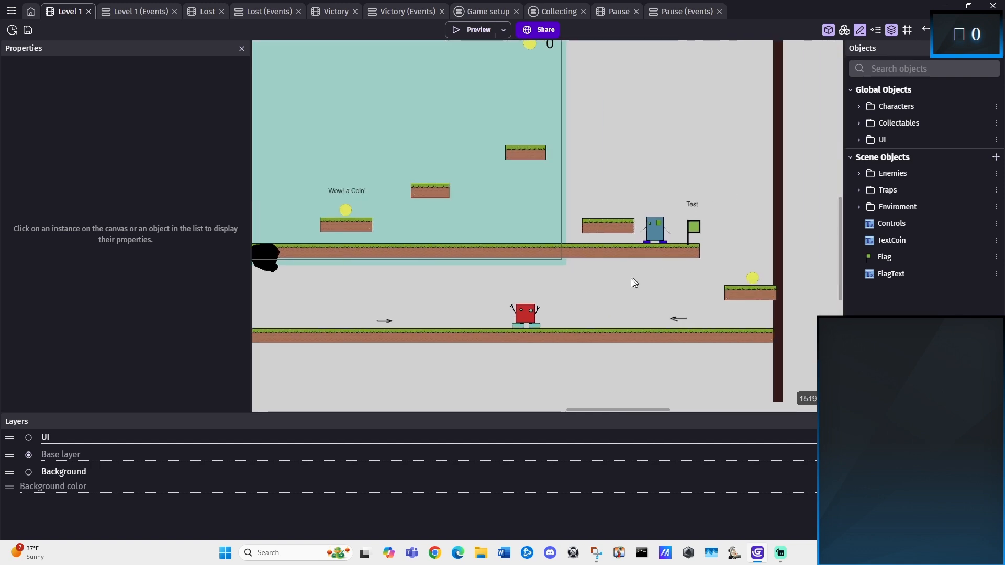
middle_click_drag(618, 283, 663, 290)
scroll(663, 289, "down", 1)
mouse_move(595, 302)
middle_mouse_down()
mouse_move(626, 302)
mouse_move(587, 288)
middle_mouse_up()
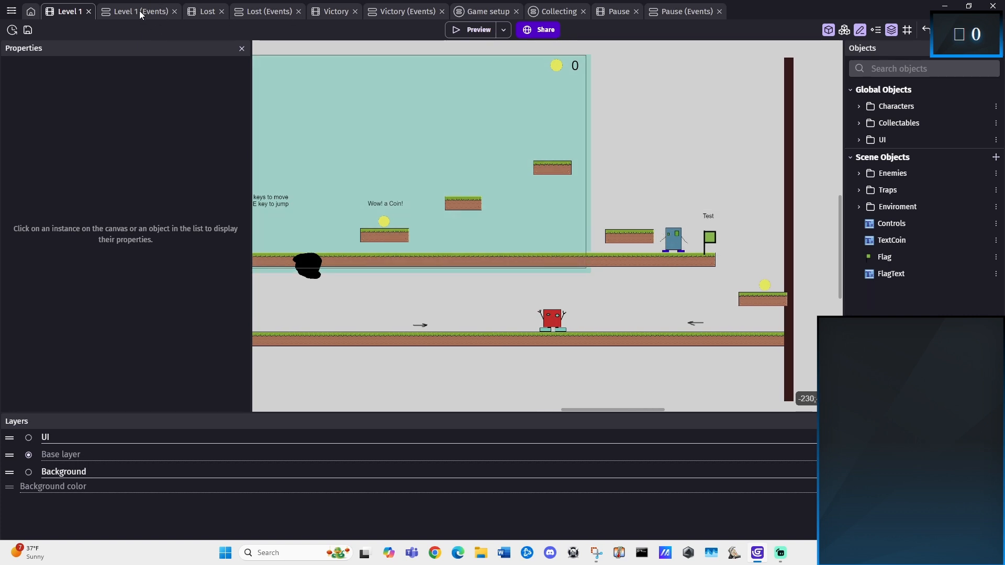
middle_click_drag(444, 291, 508, 289)
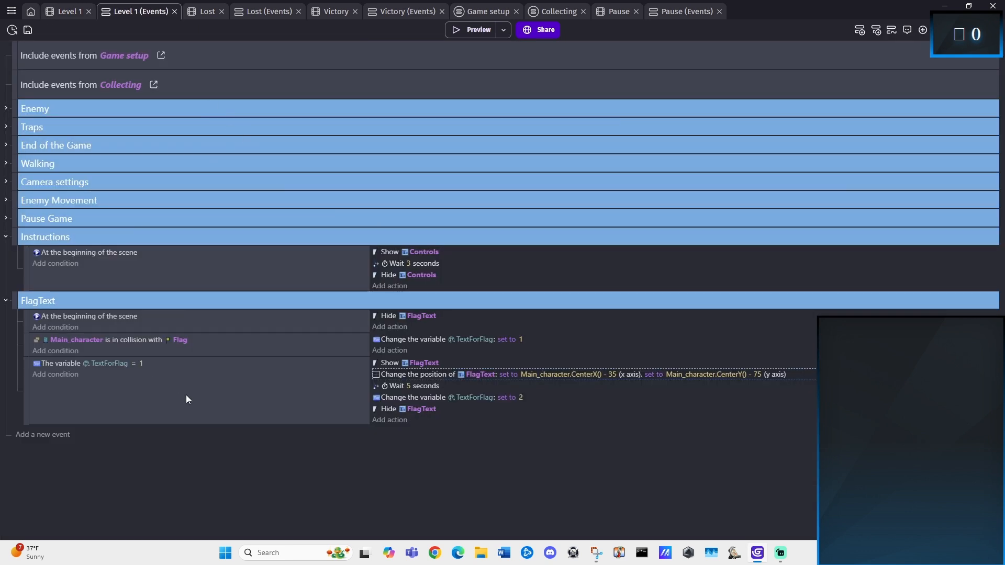